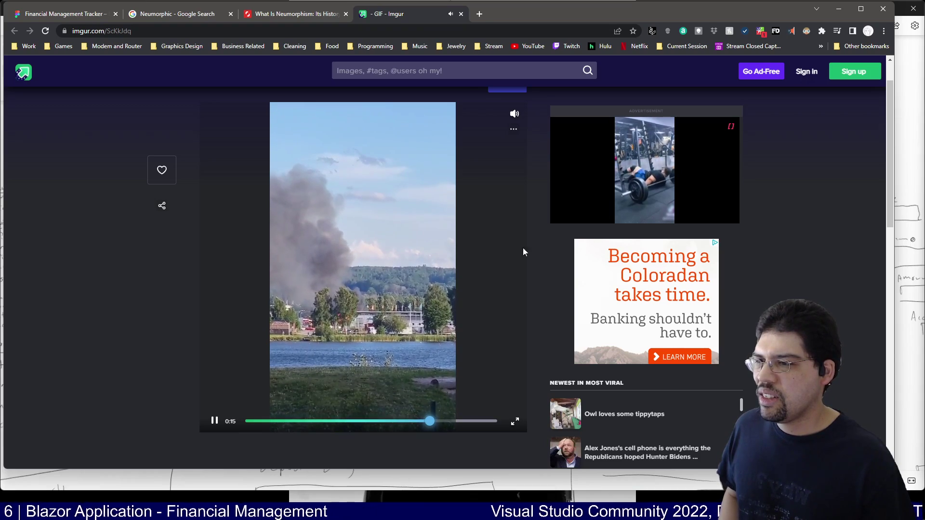
Close the Imgur video page and review the neumorphism article's diagram and text on light shadow, dark shadow, gradient and border settings
{"action": "mouse_move", "coordinate": [561, 220]}
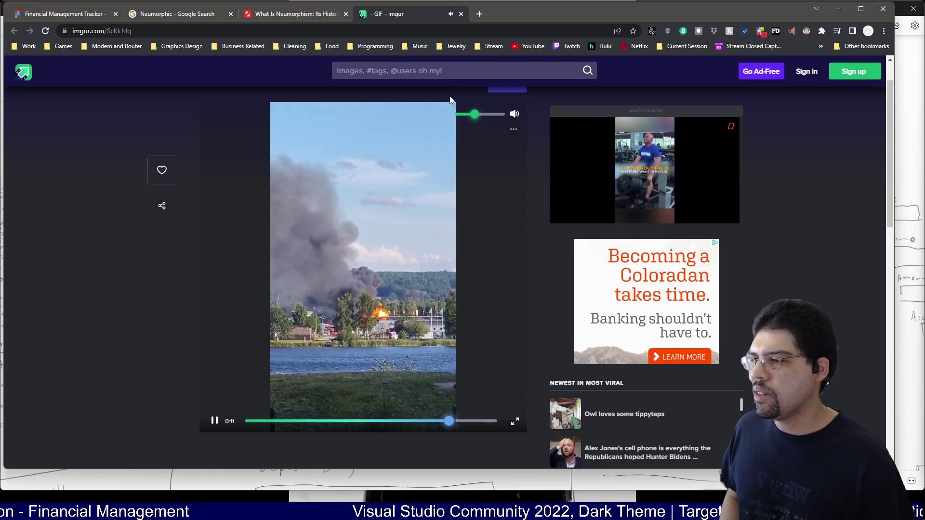
{"action": "key", "text": "ctrl+w"}
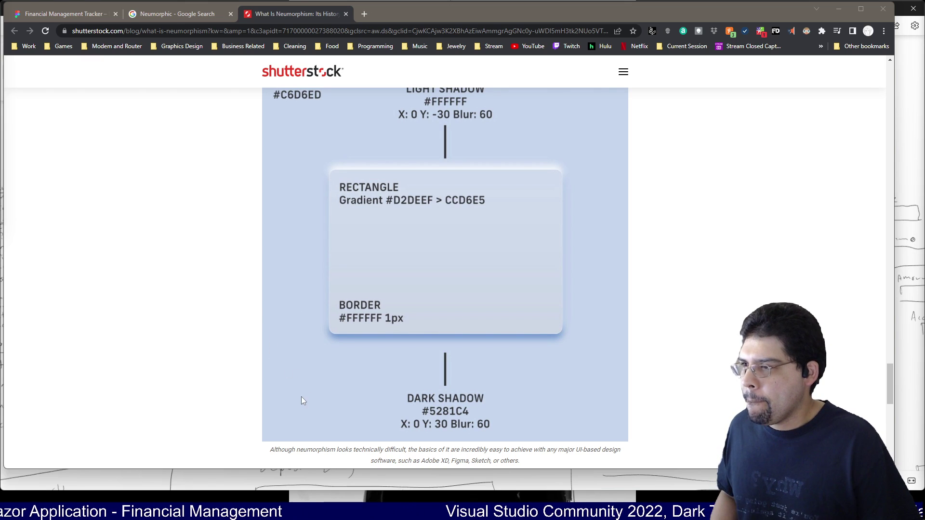
{"action": "scroll", "coordinate": [298, 399], "scroll_direction": "up", "scroll_amount": 1}
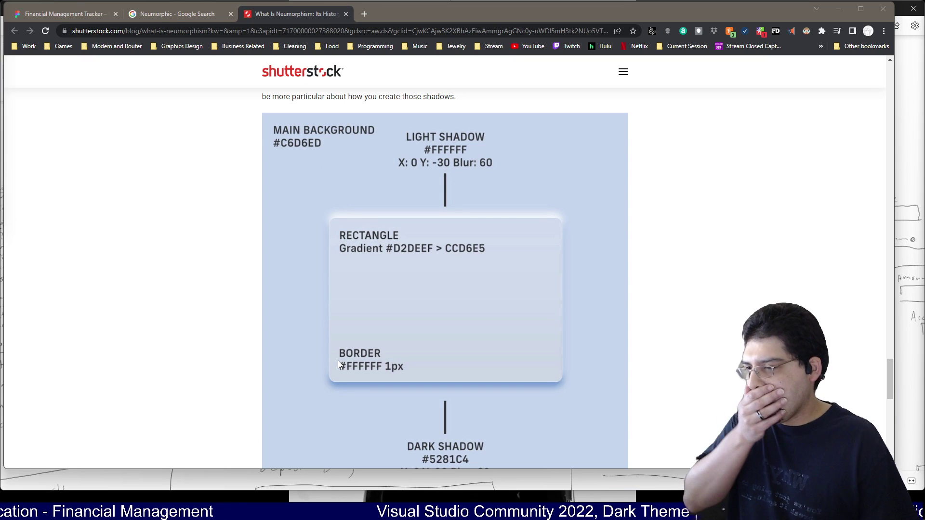
{"action": "scroll", "coordinate": [338, 365], "scroll_direction": "down", "scroll_amount": 5}
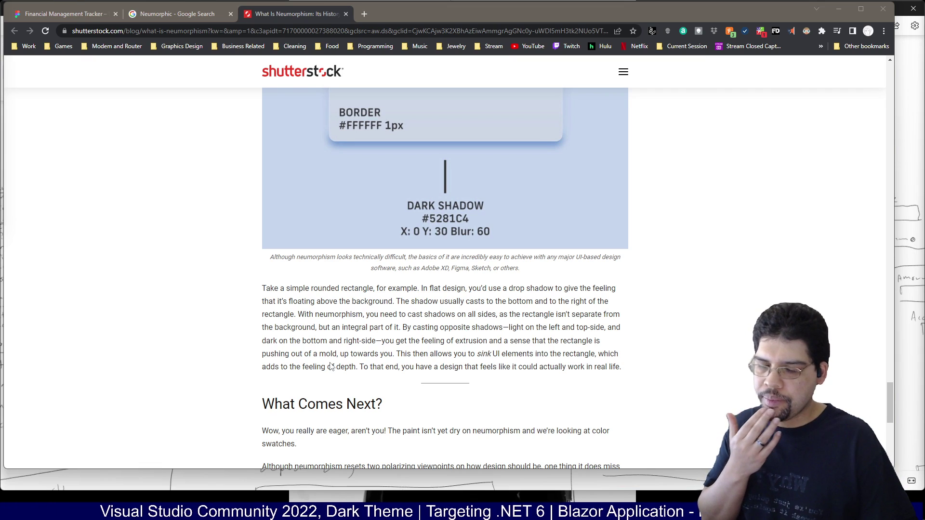
{"action": "scroll", "coordinate": [331, 366], "scroll_direction": "down", "scroll_amount": 2}
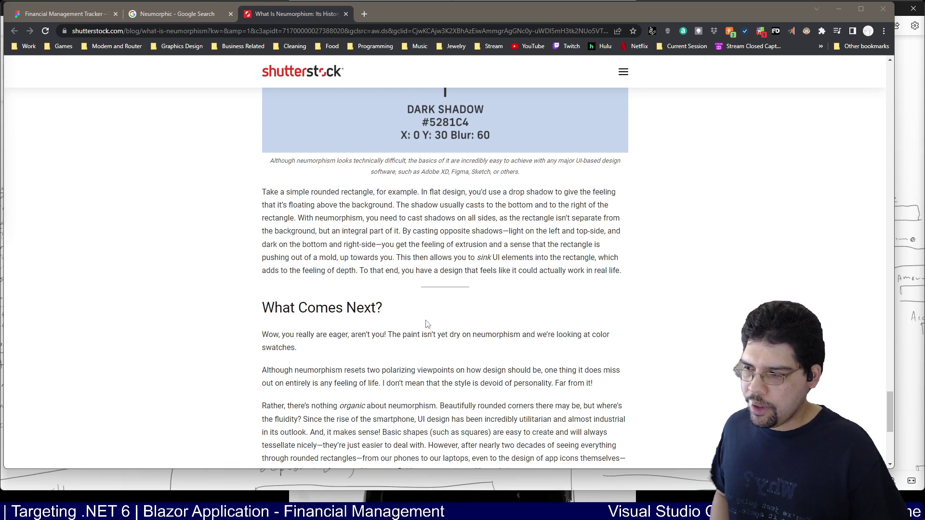
{"action": "scroll", "coordinate": [388, 355], "scroll_direction": "down", "scroll_amount": 1}
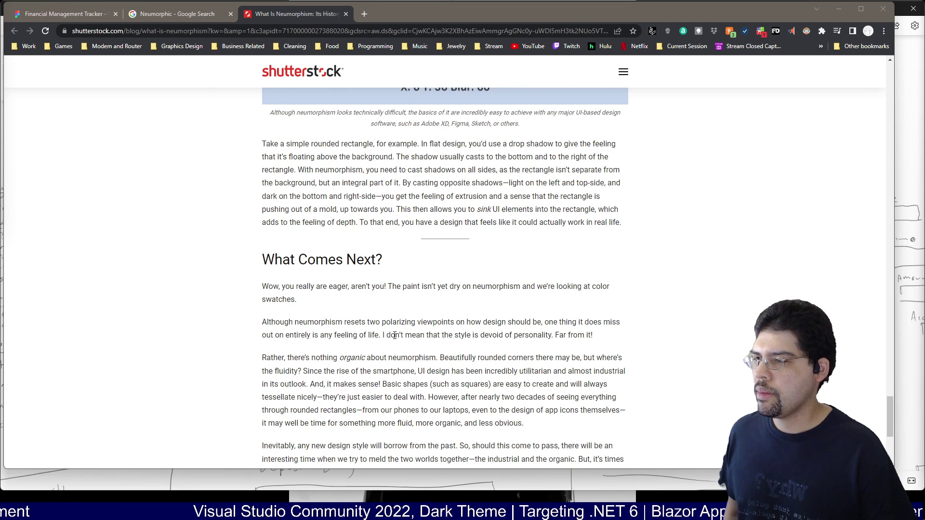
{"action": "scroll", "coordinate": [362, 256], "scroll_direction": "up", "scroll_amount": 8}
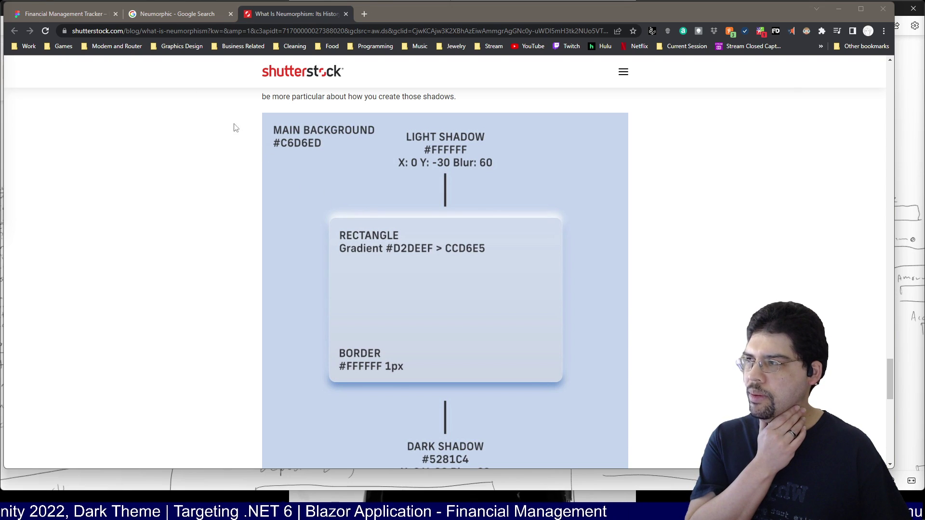
Switch to the Financial Management Tracker design in Figma and set the first card's drop shadow X offset to 6
{"action": "left_click", "coordinate": [106, 14]}
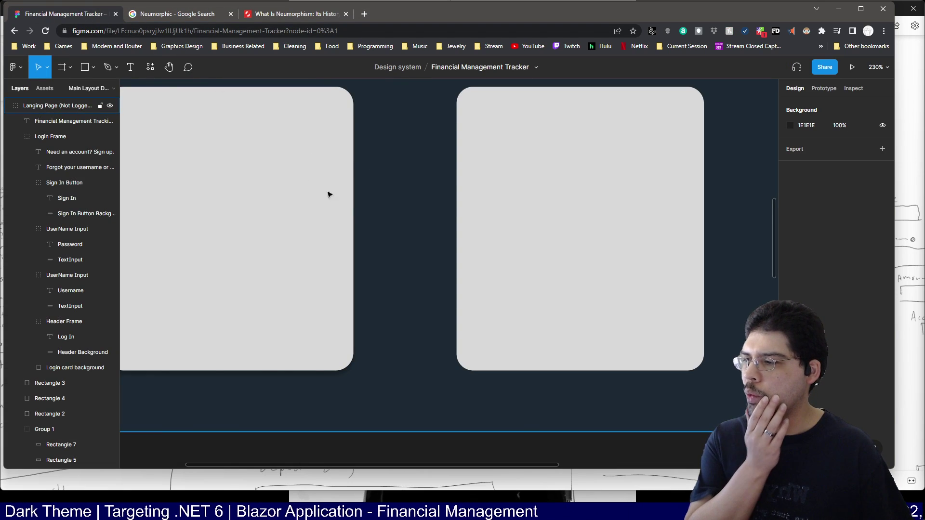
{"action": "scroll", "coordinate": [399, 219], "scroll_direction": "left", "scroll_amount": 2}
{"action": "scroll", "coordinate": [385, 226], "scroll_direction": "up", "scroll_amount": 2}
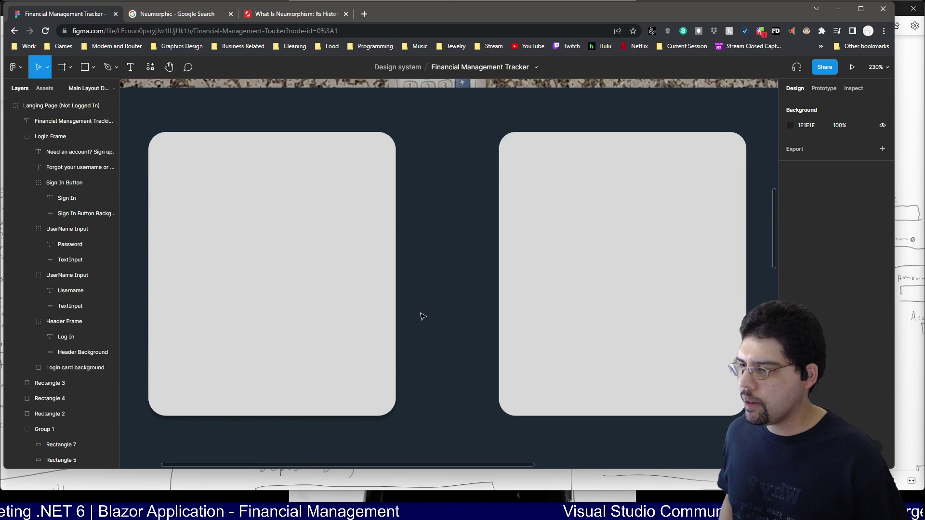
{"action": "left_click", "coordinate": [351, 384]}
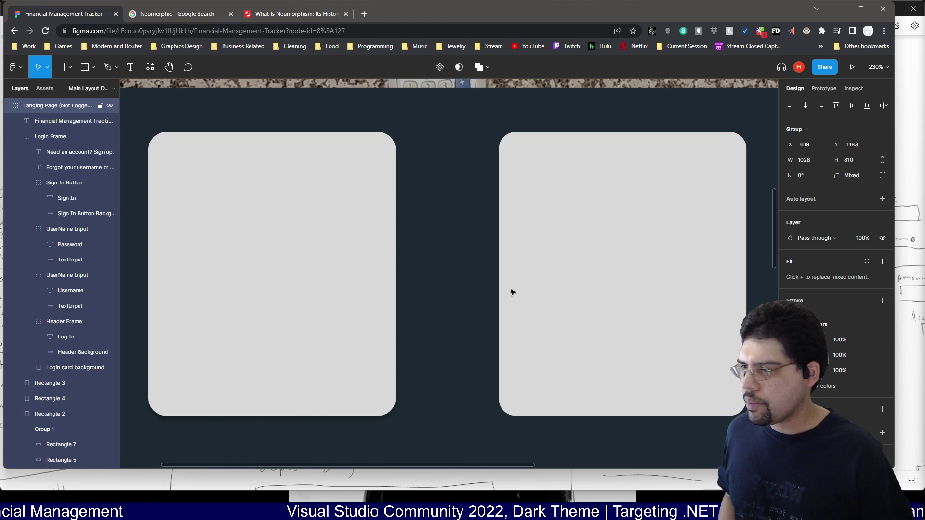
{"action": "left_click", "coordinate": [360, 281]}
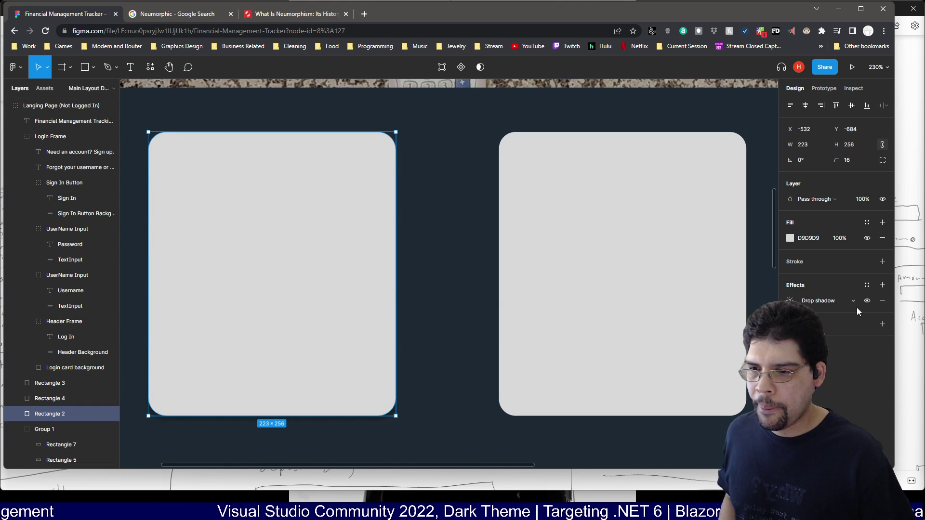
{"action": "left_click", "coordinate": [829, 301]}
{"action": "left_click", "coordinate": [830, 301]}
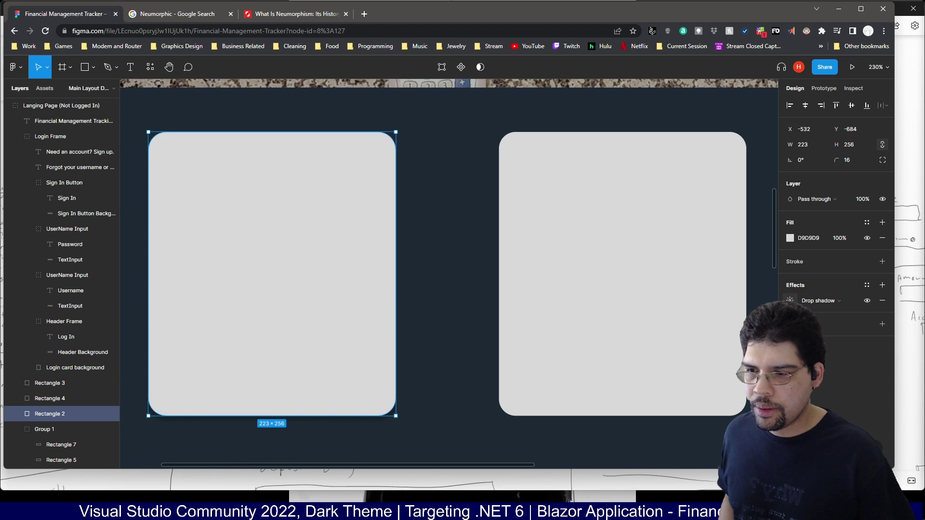
{"action": "left_click", "coordinate": [791, 300]}
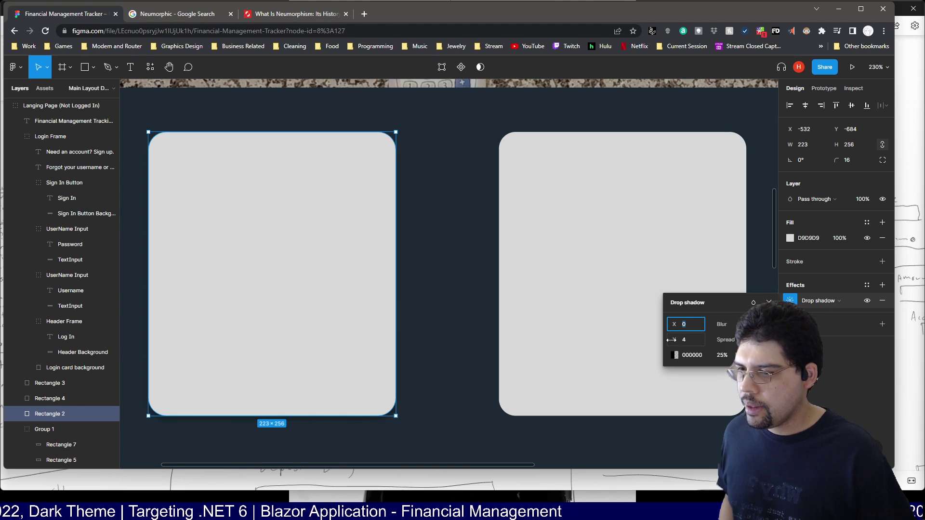
{"action": "mouse_move", "coordinate": [675, 326]}
{"action": "left_mouse_down"}
{"action": "mouse_move", "coordinate": [684, 326]}
{"action": "mouse_move", "coordinate": [677, 326]}
{"action": "left_mouse_up"}
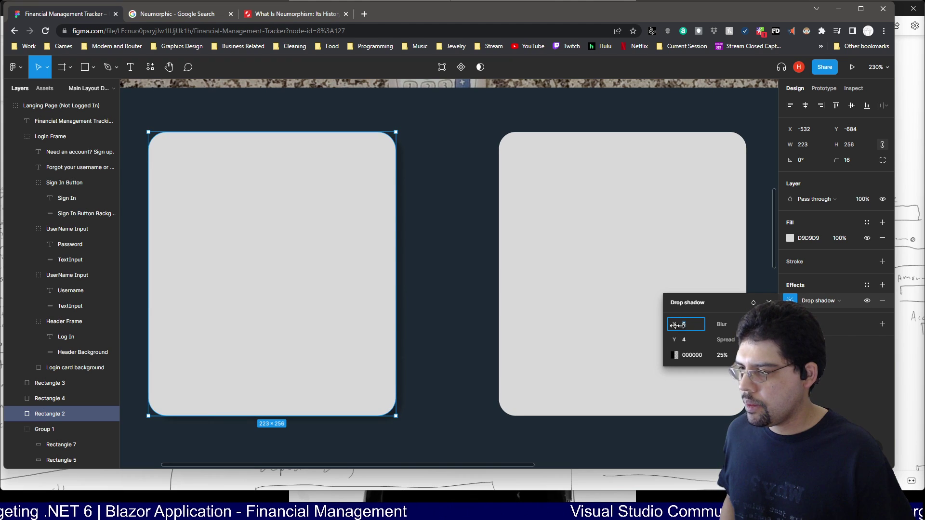
{"action": "left_click", "coordinate": [429, 270]}
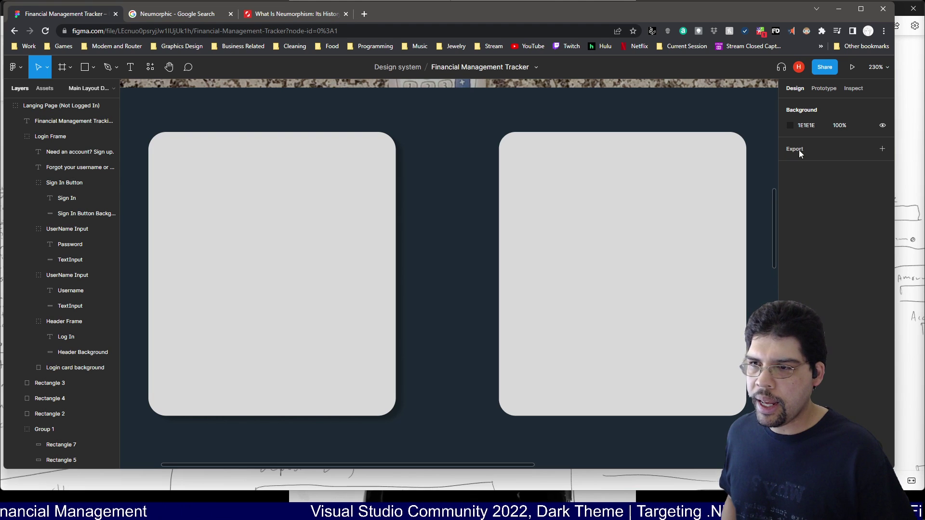
Add a second drop shadow effect to the first card, Rectangle 2, below the landing page banner
{"action": "left_click", "coordinate": [357, 229]}
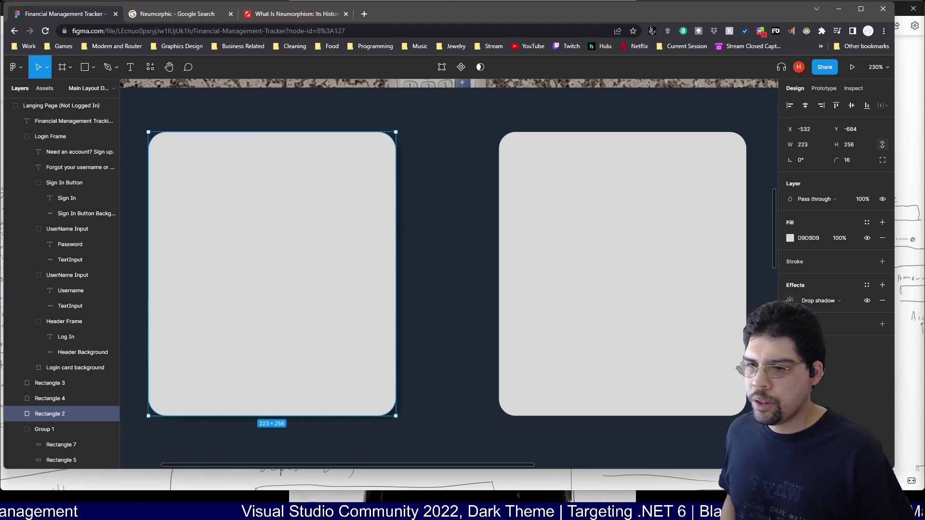
{"action": "left_click", "coordinate": [835, 303]}
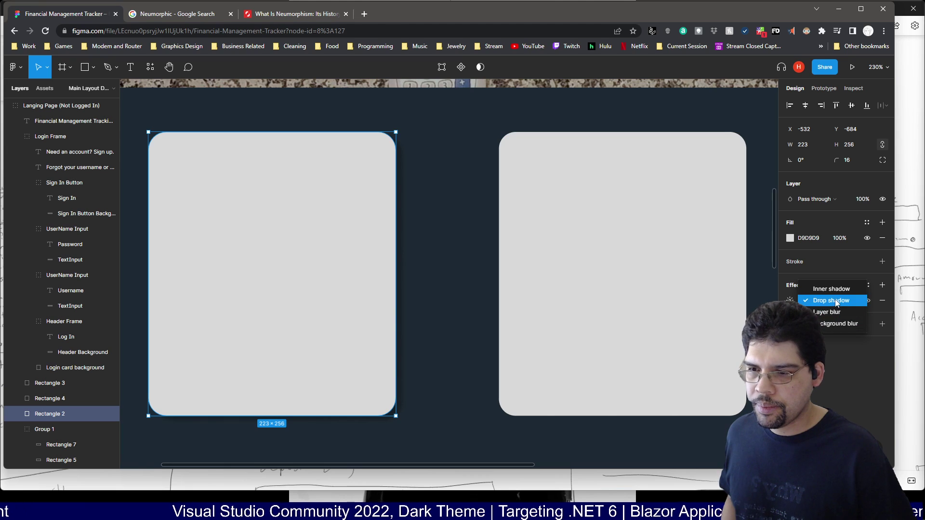
{"action": "left_click", "coordinate": [819, 302]}
{"action": "left_click", "coordinate": [882, 285]}
{"action": "left_click", "coordinate": [829, 315]}
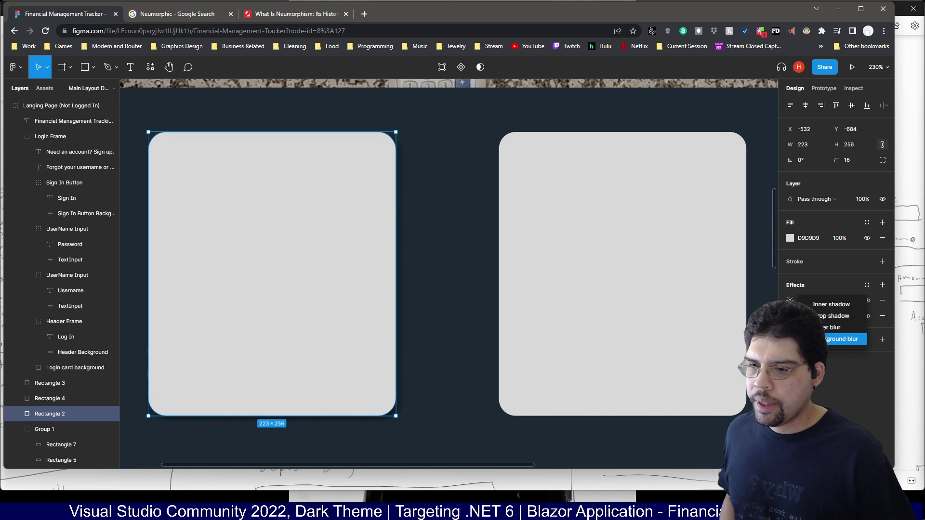
{"action": "left_click", "coordinate": [836, 316]}
Set the offset of the lower-listed drop shadow on the first card to X -2 and Y -3
{"action": "left_click", "coordinate": [791, 317]}
{"action": "left_click", "coordinate": [684, 341]}
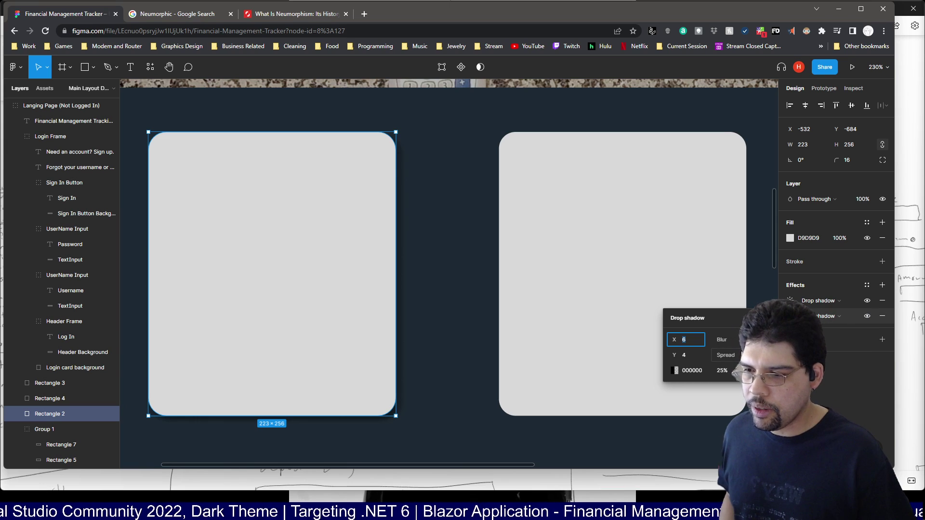
{"action": "type", "text": "-5"}
{"action": "key", "text": "Return"}
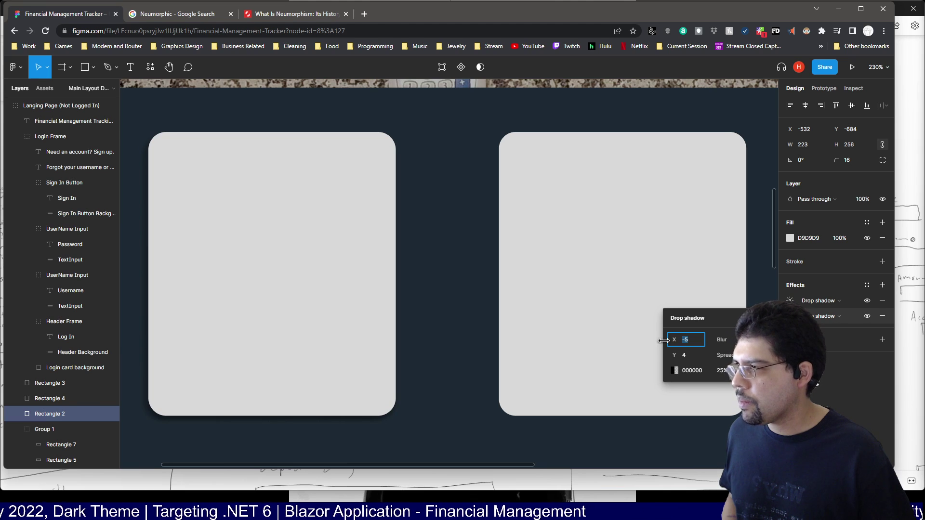
{"action": "mouse_move", "coordinate": [676, 357]}
{"action": "left_mouse_down"}
{"action": "mouse_move", "coordinate": [667, 353]}
{"action": "mouse_move", "coordinate": [678, 339]}
{"action": "left_mouse_up"}
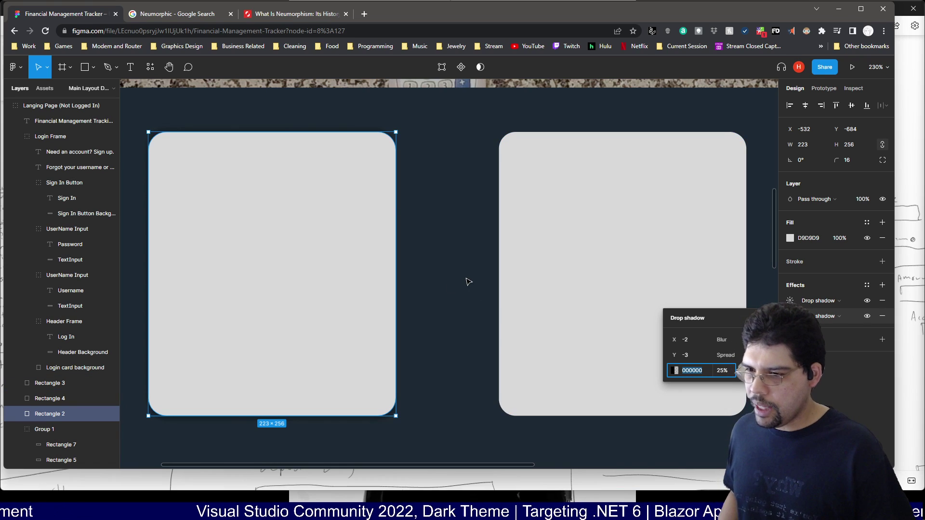
Check the PageFrame's fill color and compare it with the Bews swatches in the color palette
{"action": "scroll", "coordinate": [482, 304], "scroll_direction": "down", "scroll_amount": 7}
{"action": "scroll", "coordinate": [477, 303], "scroll_direction": "up", "scroll_amount": 3}
{"action": "left_click", "coordinate": [467, 250]}
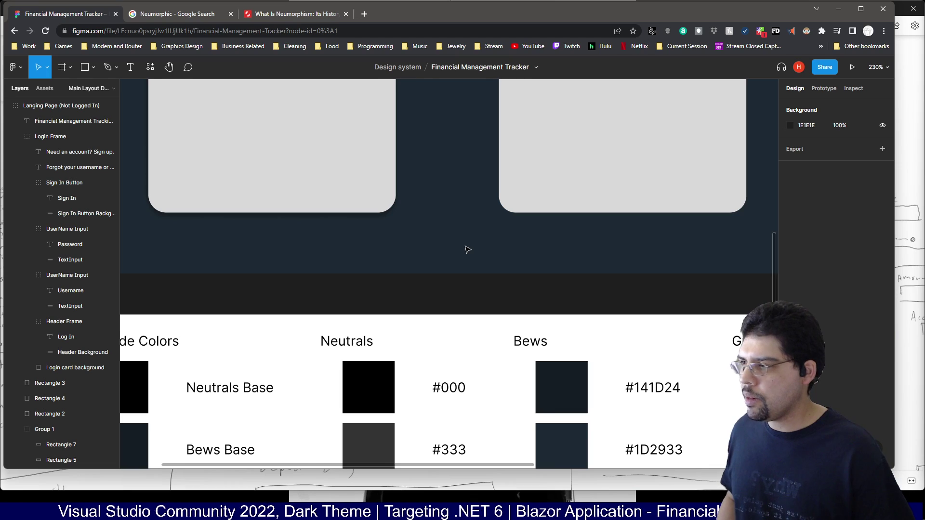
{"action": "scroll", "coordinate": [56, 262], "scroll_direction": "down", "scroll_amount": 5}
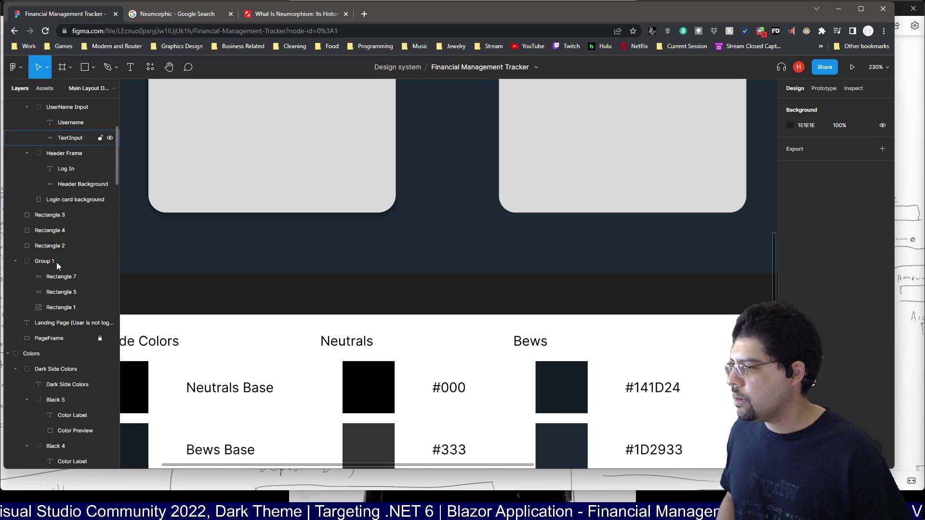
{"action": "left_click", "coordinate": [57, 266]}
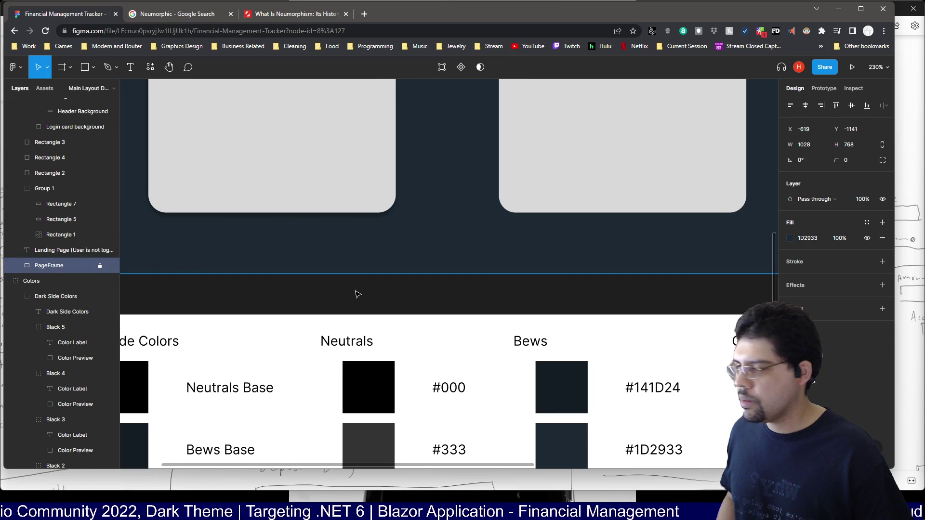
{"action": "left_click", "coordinate": [816, 239]}
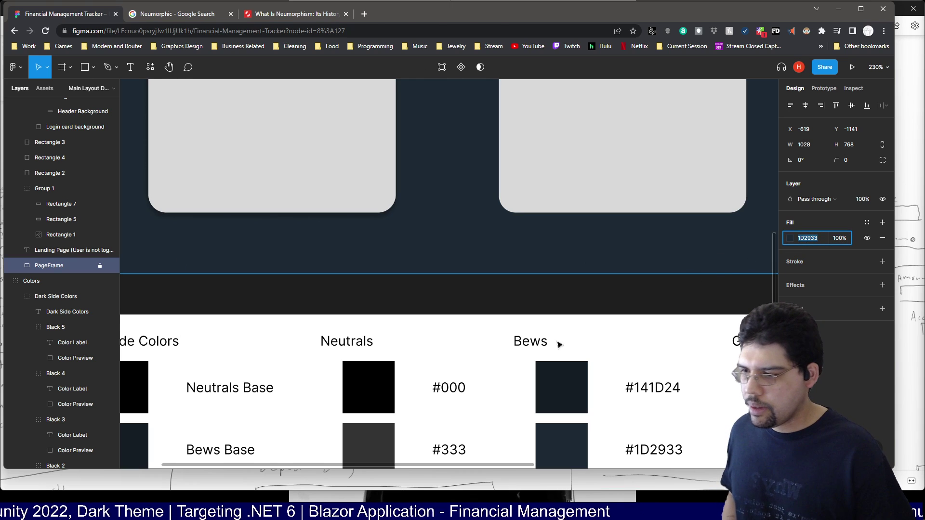
{"action": "scroll", "coordinate": [560, 342], "scroll_direction": "down", "scroll_amount": 2}
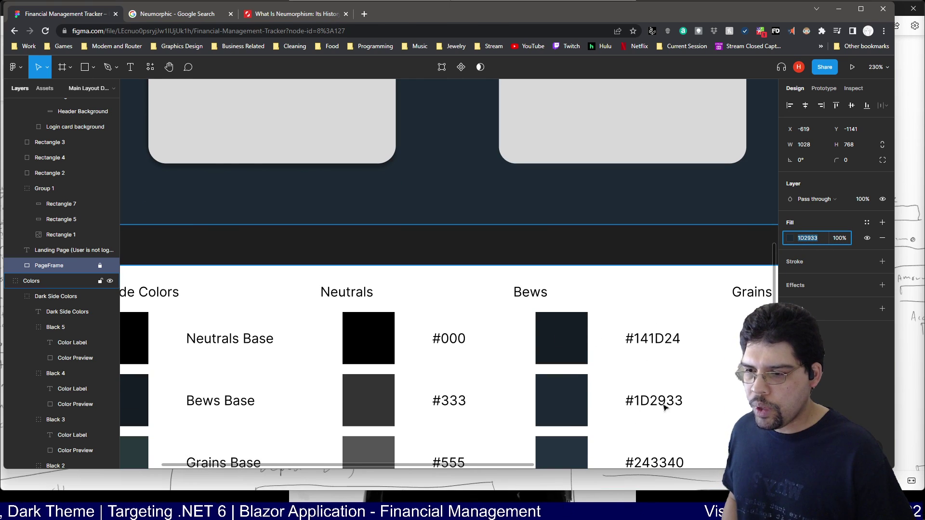
{"action": "scroll", "coordinate": [605, 405], "scroll_direction": "down", "scroll_amount": 6}
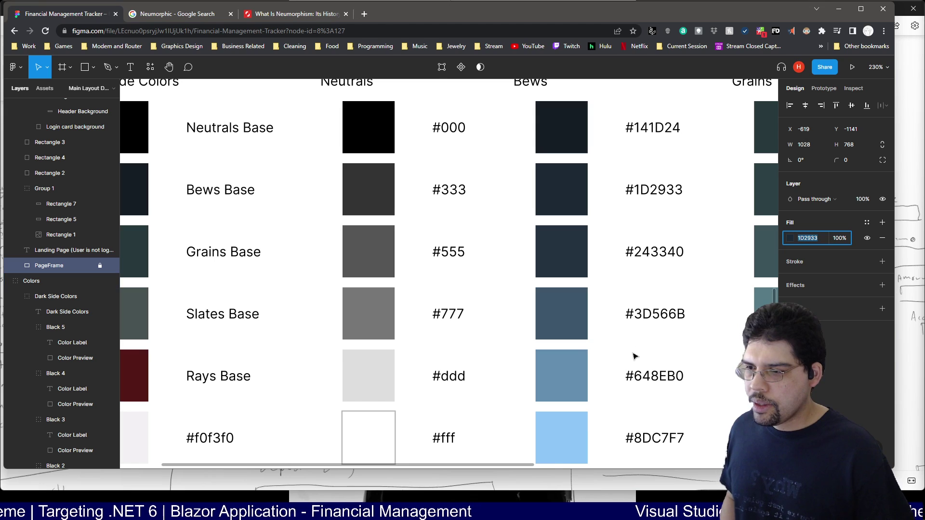
Copy the hex code #648EB0 from its label in the Bews color column
{"action": "left_click", "coordinate": [647, 381]}
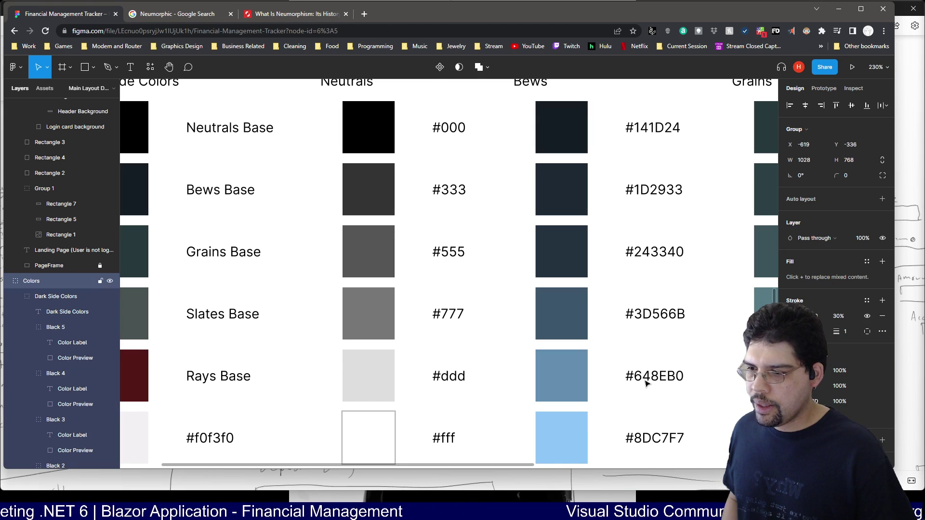
{"action": "double_click", "coordinate": [648, 379]}
{"action": "double_click", "coordinate": [652, 379]}
{"action": "double_click", "coordinate": [661, 379]}
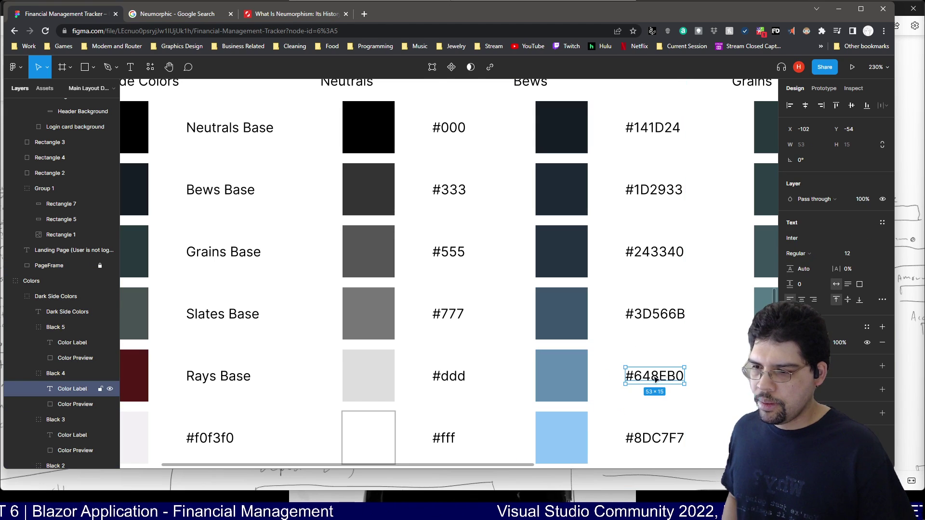
{"action": "double_click", "coordinate": [662, 376]}
{"action": "scroll", "coordinate": [663, 379], "scroll_direction": "down", "scroll_amount": 2}
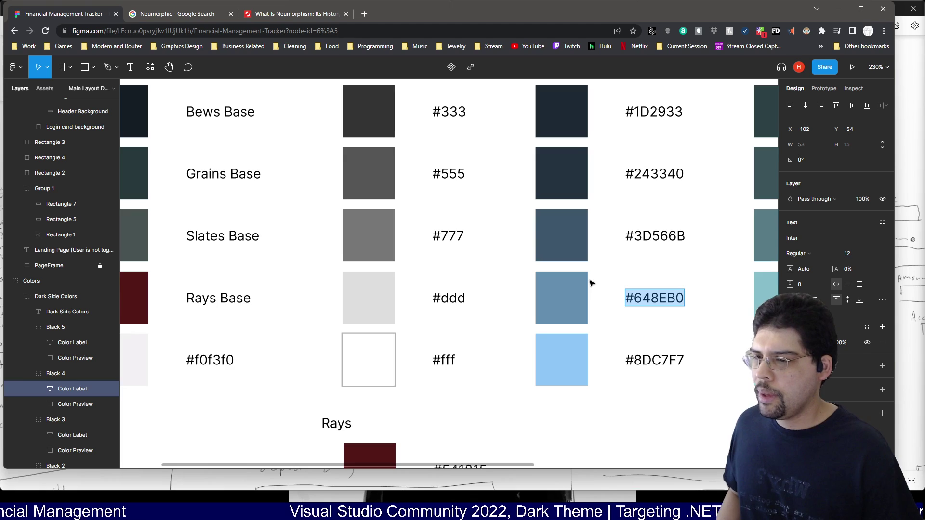
Set the color of the first card's lower-listed drop shadow to #648EB0 and deselect the card to check the effect
{"action": "scroll", "coordinate": [593, 280], "scroll_direction": "up", "scroll_amount": 10}
{"action": "scroll", "coordinate": [489, 253], "scroll_direction": "down", "scroll_amount": 1}
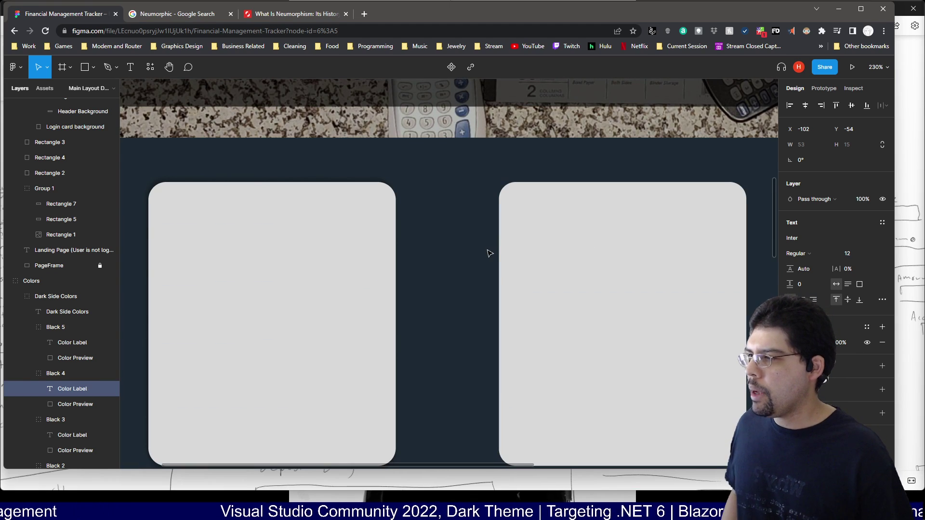
{"action": "left_click", "coordinate": [341, 215]}
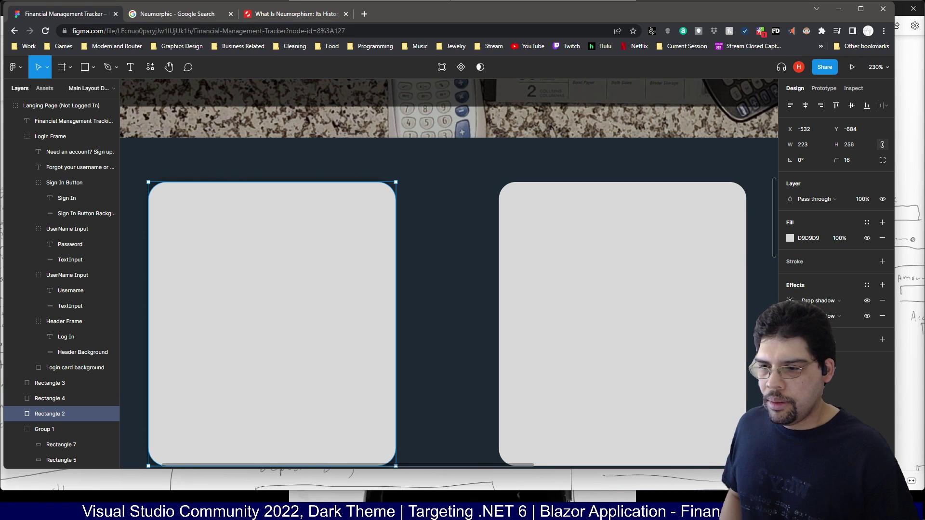
{"action": "left_click", "coordinate": [790, 316]}
{"action": "left_click", "coordinate": [693, 372]}
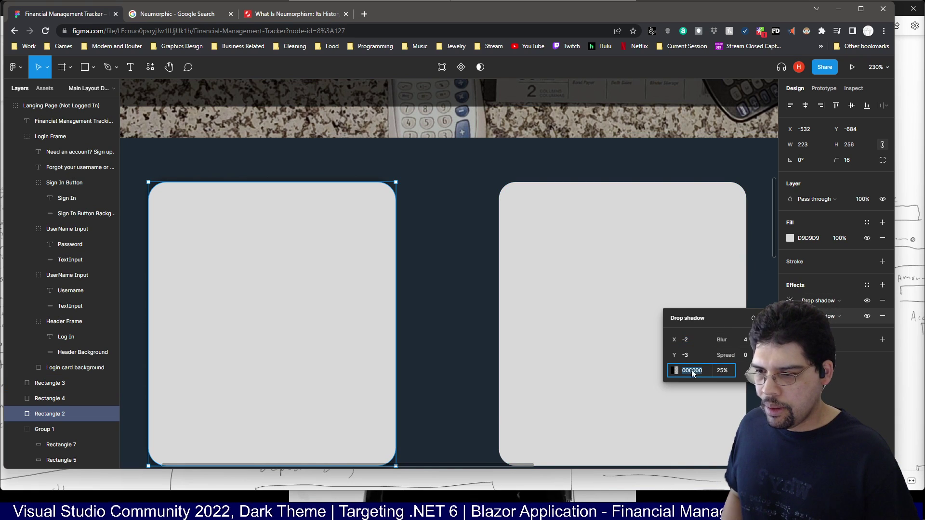
{"action": "type", "text": "#648EB0"}
{"action": "key", "text": "Return"}
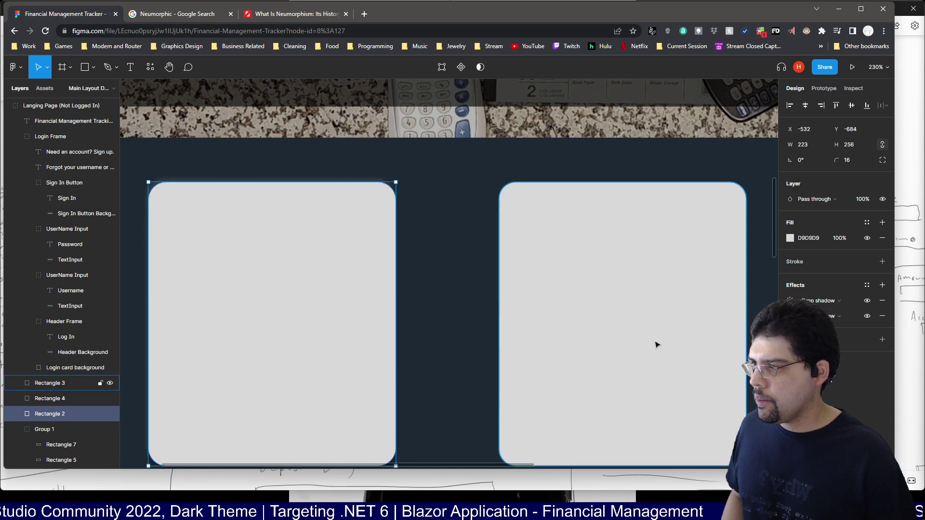
{"action": "left_click", "coordinate": [474, 323]}
{"action": "scroll", "coordinate": [482, 338], "scroll_direction": "down", "scroll_amount": 5, "text": "ctrl"}
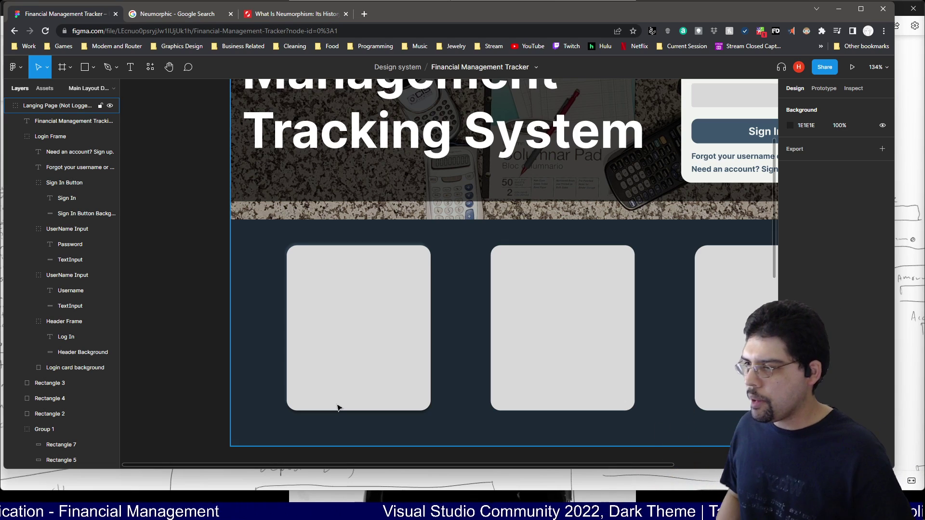
Copy the hex code #8DC7F7 from its label in the Bews color column
{"action": "left_click", "coordinate": [310, 383]}
{"action": "scroll", "coordinate": [661, 378], "scroll_direction": "down", "scroll_amount": 6}
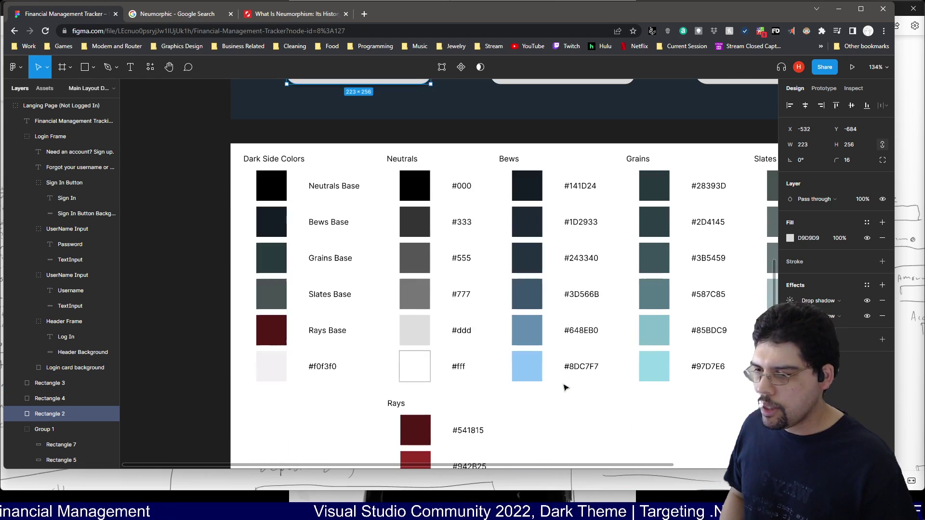
{"action": "left_click", "coordinate": [581, 368]}
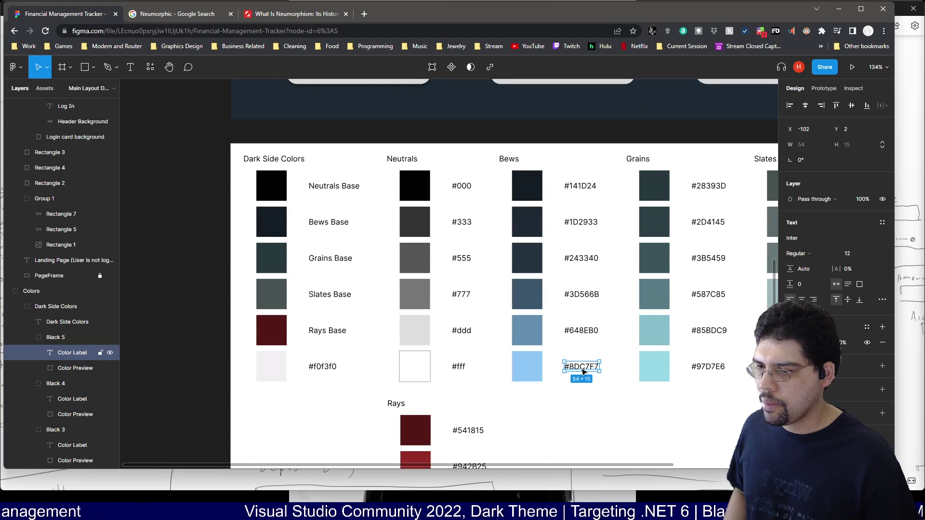
{"action": "scroll", "coordinate": [487, 341], "scroll_direction": "up", "scroll_amount": 5}
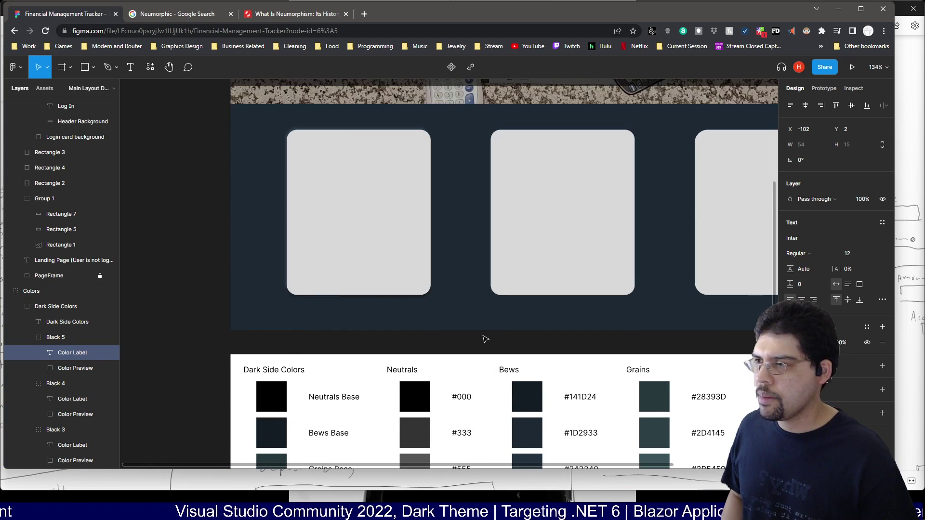
Set the color of the first card's lower-listed drop shadow to #8DC7F7 and deselect the card to check the effect
{"action": "left_click", "coordinate": [377, 200]}
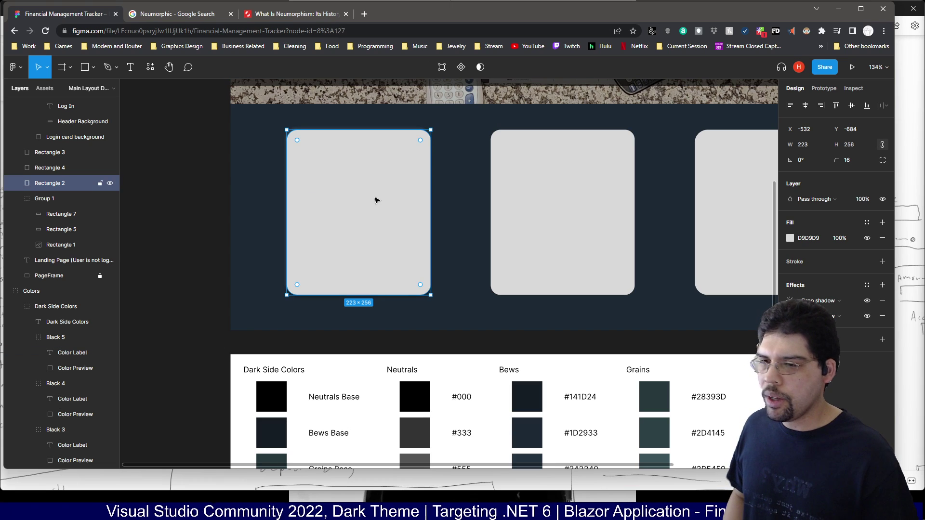
{"action": "left_click", "coordinate": [790, 301]}
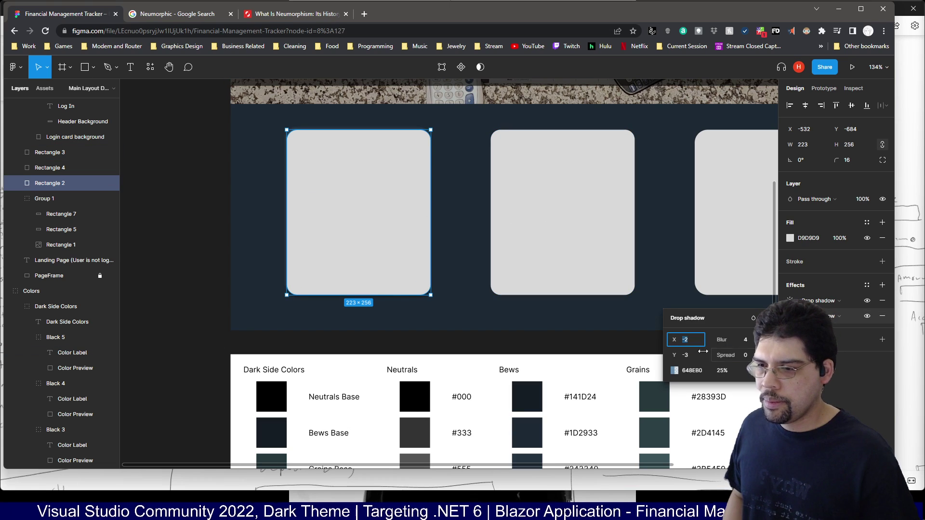
{"action": "left_click", "coordinate": [689, 372]}
{"action": "type", "text": "#8DC7F7"}
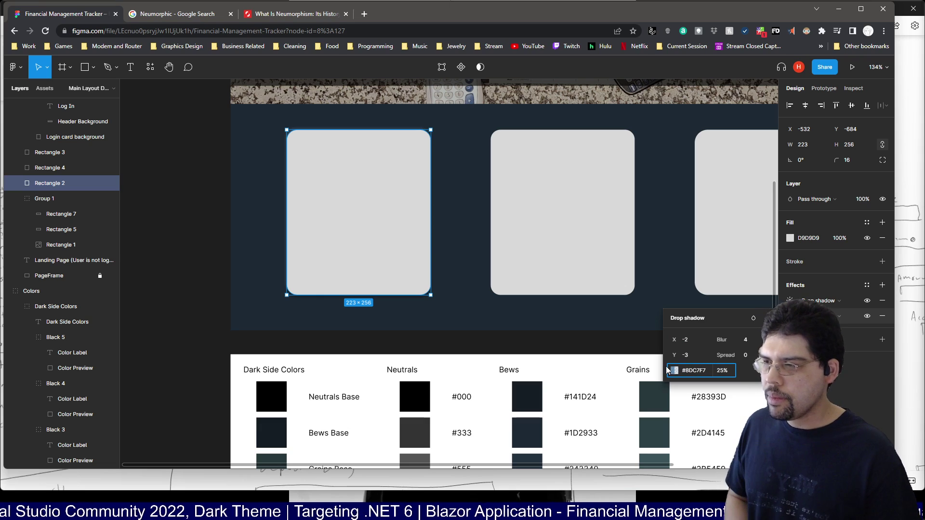
{"action": "key", "text": "Escape"}
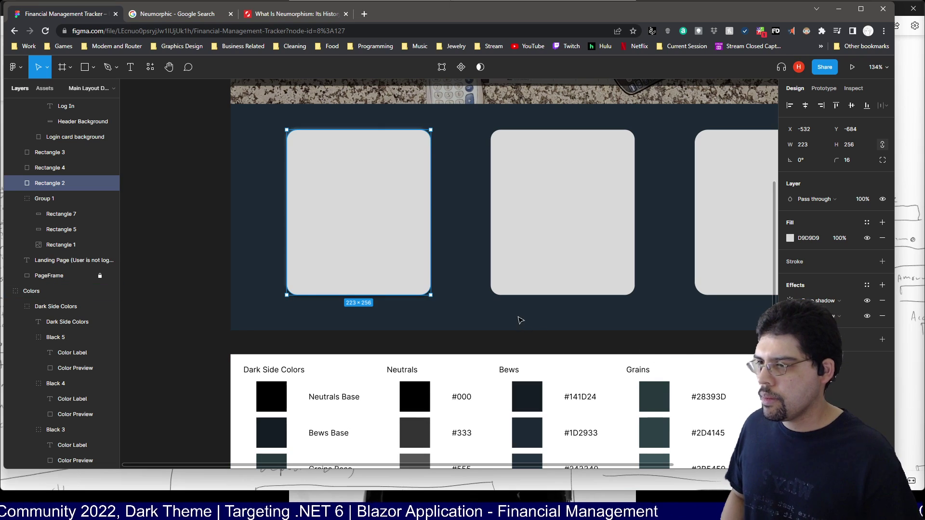
{"action": "left_click", "coordinate": [521, 320]}
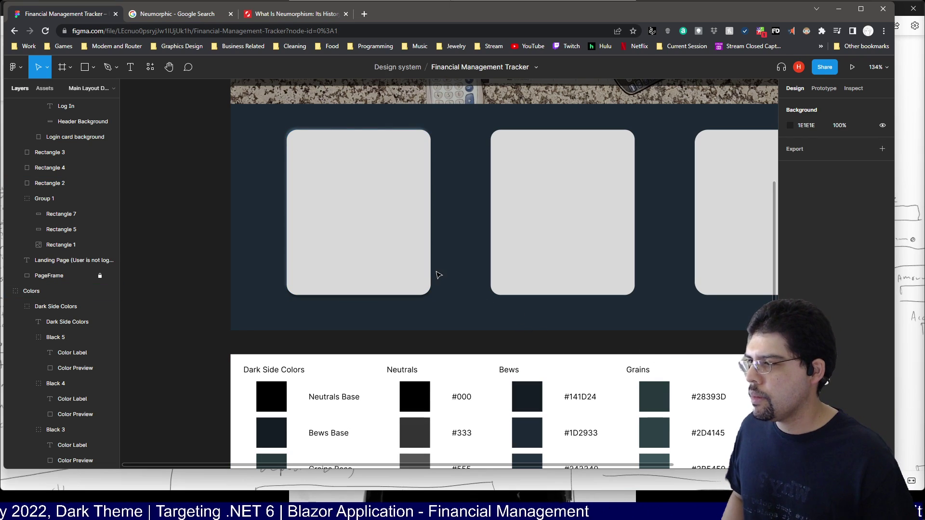
Set the color of the first card's lower-listed drop shadow to white (FFF)
{"action": "left_click", "coordinate": [368, 238]}
{"action": "double_click", "coordinate": [369, 239]}
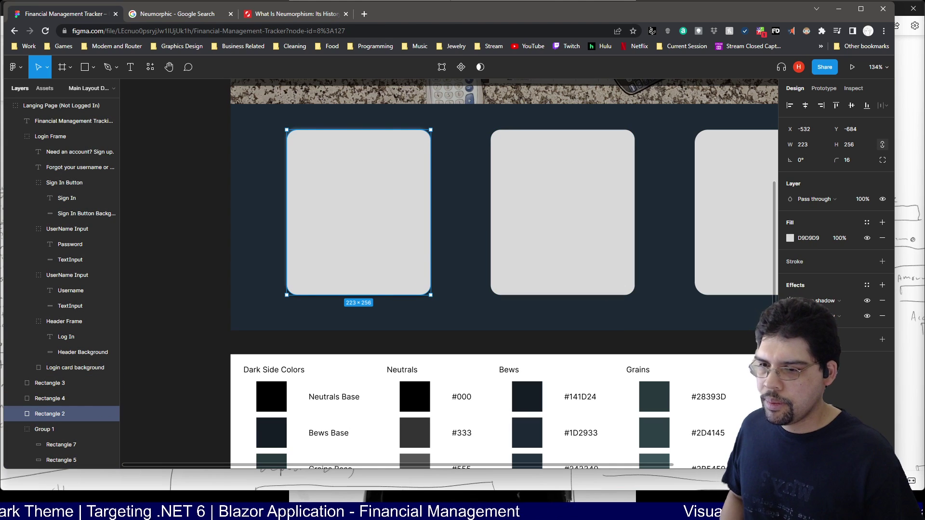
{"action": "left_click", "coordinate": [790, 301]}
{"action": "left_click", "coordinate": [686, 340]}
{"action": "left_click", "coordinate": [698, 371]}
{"action": "type", "text": "FFF"}
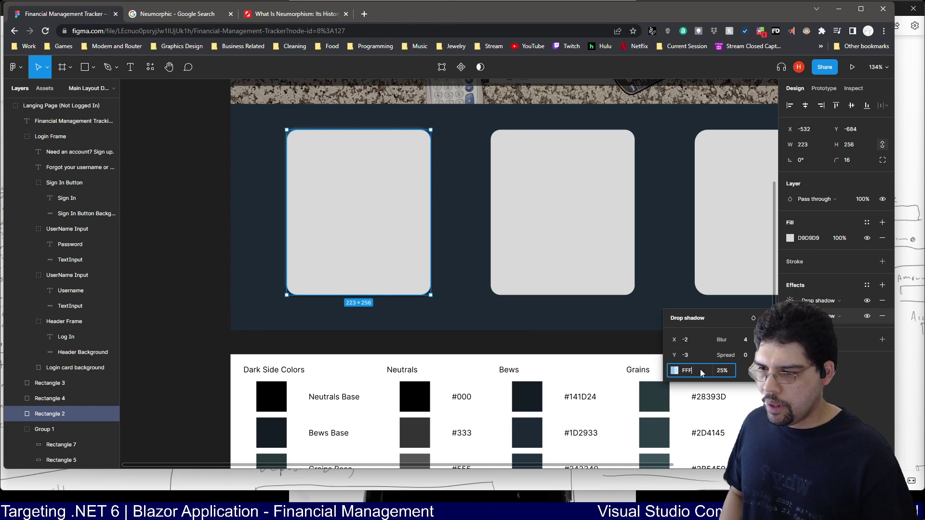
Set the offset of the first card's white drop shadow to X -1 and Y -1
{"action": "left_click", "coordinate": [686, 339]}
{"action": "type", "text": "-1"}
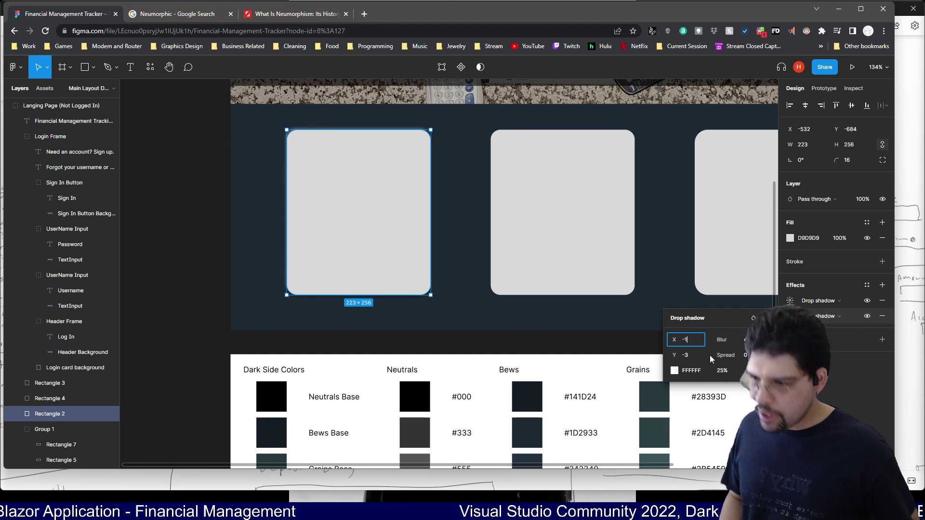
{"action": "key", "text": "Tab"}
{"action": "type", "text": "-1"}
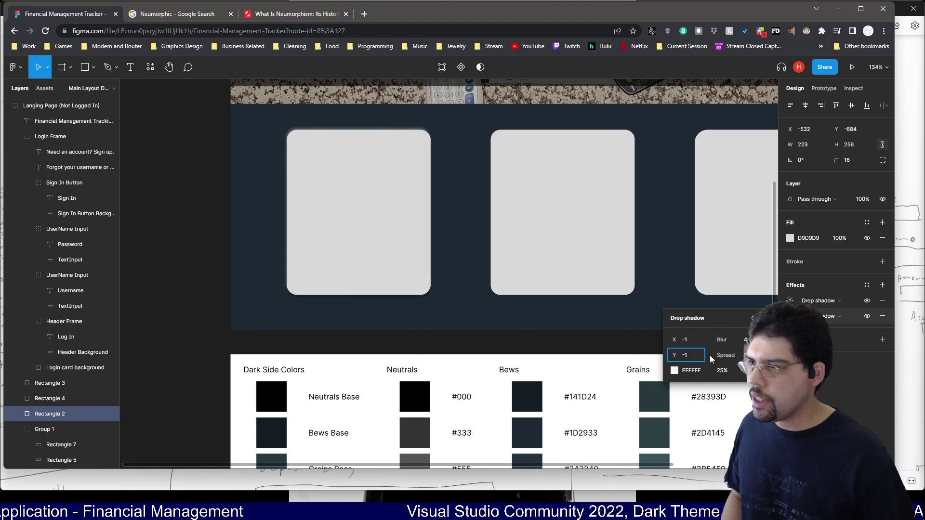
Set the offset of the first card's white drop shadow to X -2 and Y -2
{"action": "left_click", "coordinate": [687, 340]}
{"action": "type", "text": "-2"}
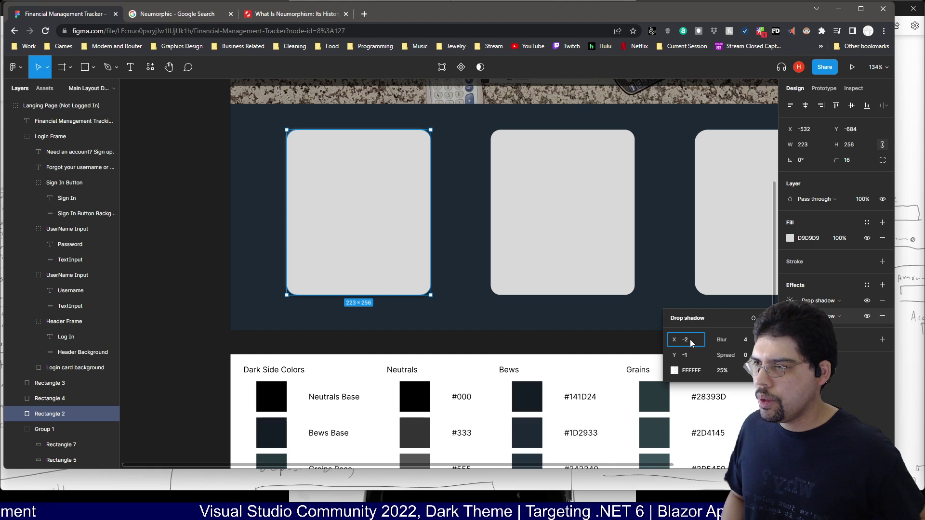
{"action": "left_click", "coordinate": [699, 356]}
{"action": "type", "text": "-"}
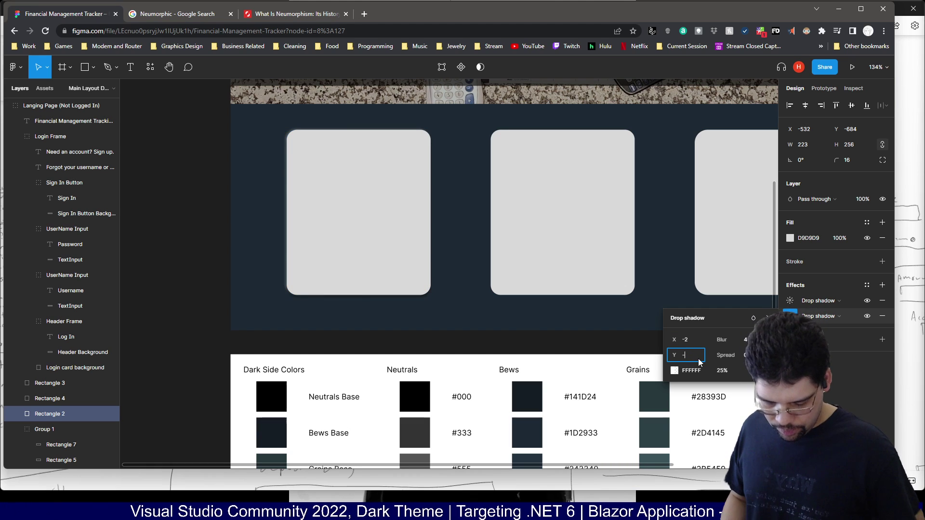
{"action": "type", "text": "2"}
{"action": "left_click", "coordinate": [728, 340]}
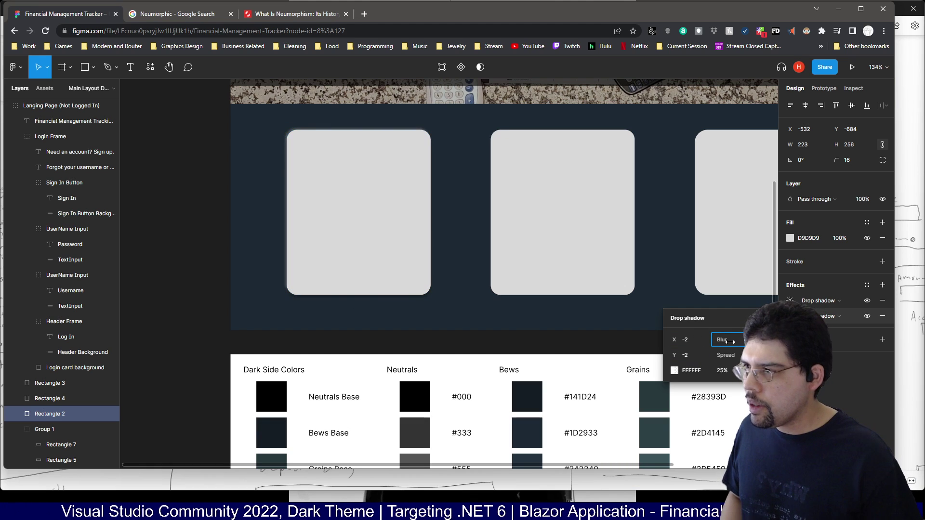
{"action": "left_click_drag", "start_coordinate": [707, 345], "coordinate": [730, 348]}
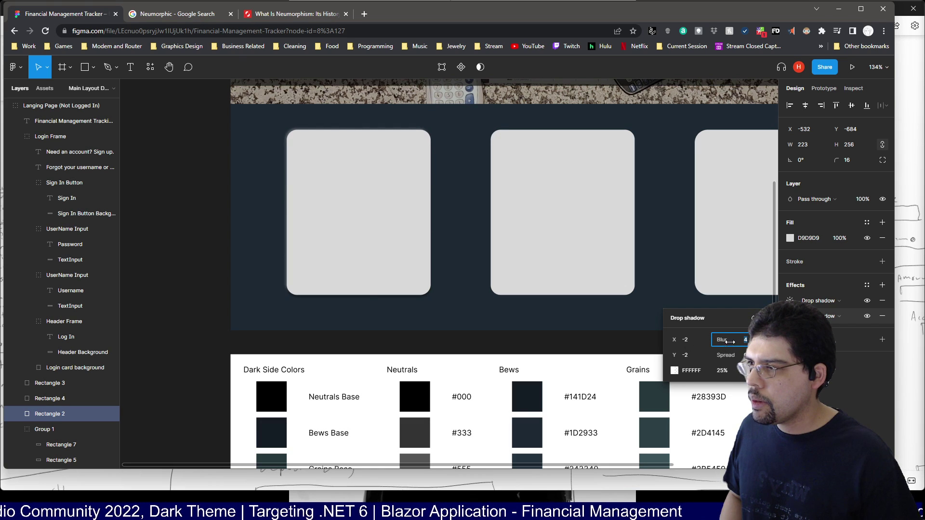
Bring the white drop shadow's offset back to X -1 and Y -1 and deselect the card to check the effect
{"action": "left_click", "coordinate": [692, 340]}
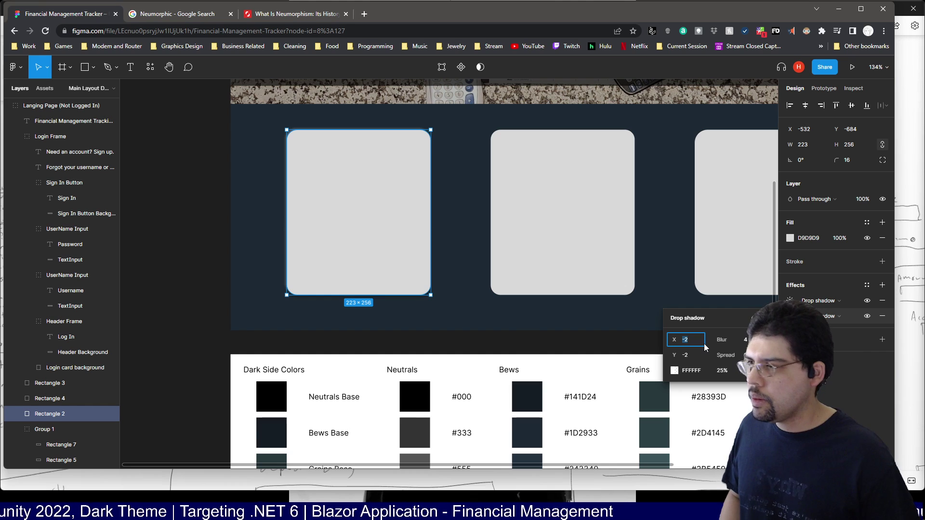
{"action": "key", "text": "Up"}
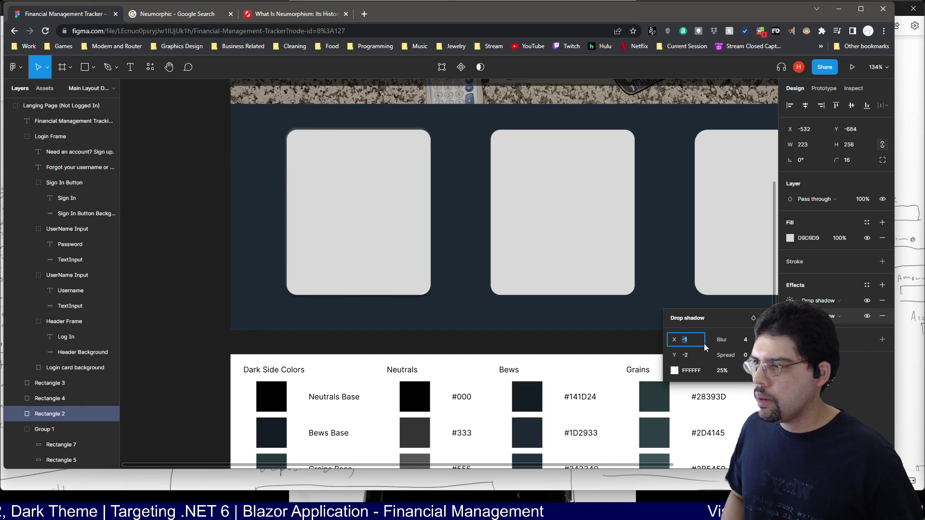
{"action": "key", "text": "Tab"}
{"action": "key", "text": "Up"}
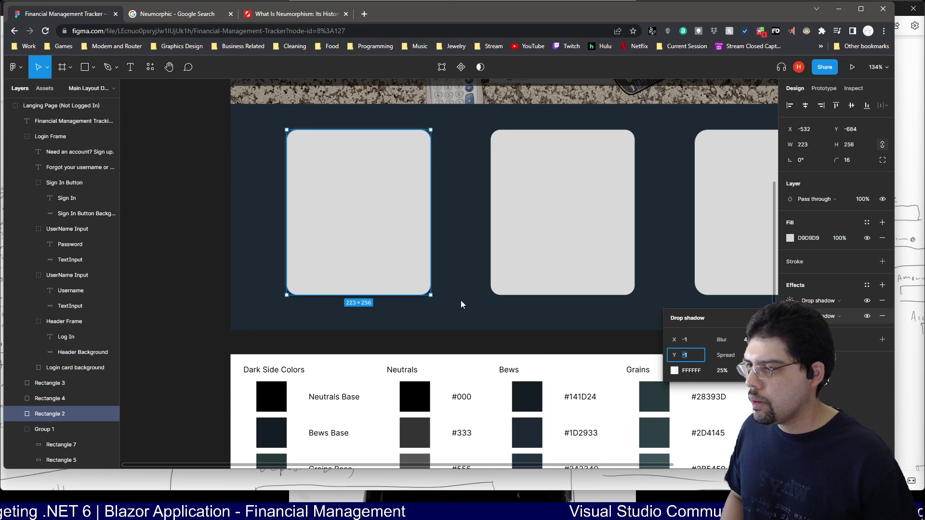
{"action": "left_click", "coordinate": [438, 348]}
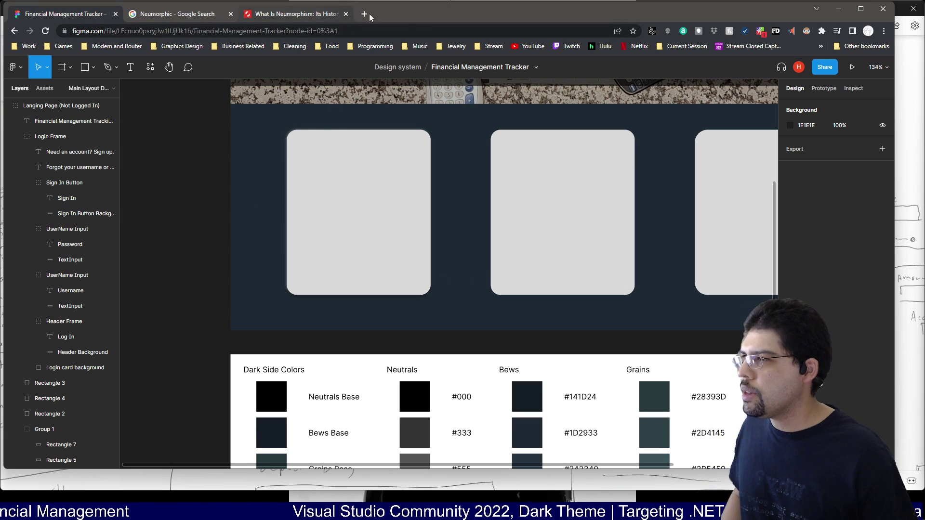
Move the browser window back fully into view and reselect the first card
{"action": "key", "text": "ctrl+super+Right"}
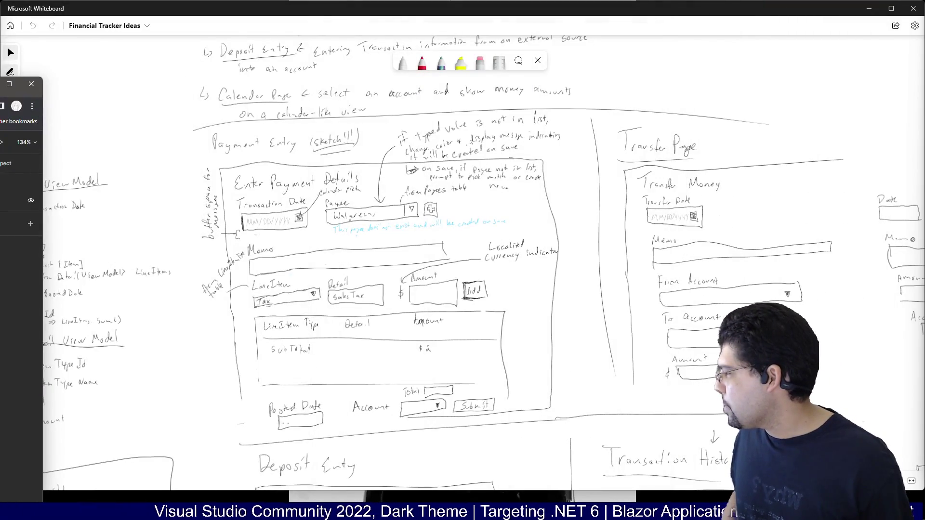
{"action": "left_click_drag", "start_coordinate": [0, 121], "coordinate": [457, 23]}
{"action": "left_click", "coordinate": [388, 200]}
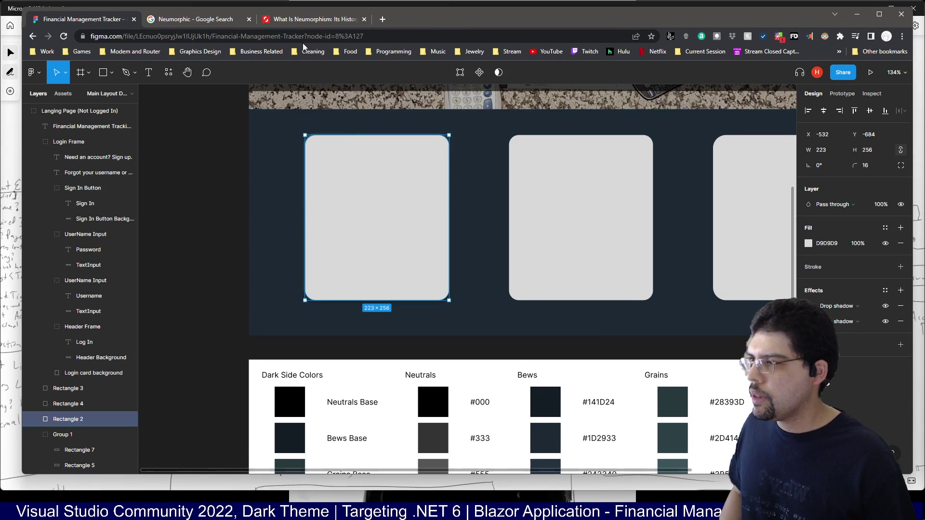
Examine the example interfaces and the light and dark shadow settings in the Shutterstock neumorphism article
{"action": "left_click", "coordinate": [219, 18]}
{"action": "left_click", "coordinate": [321, 19]}
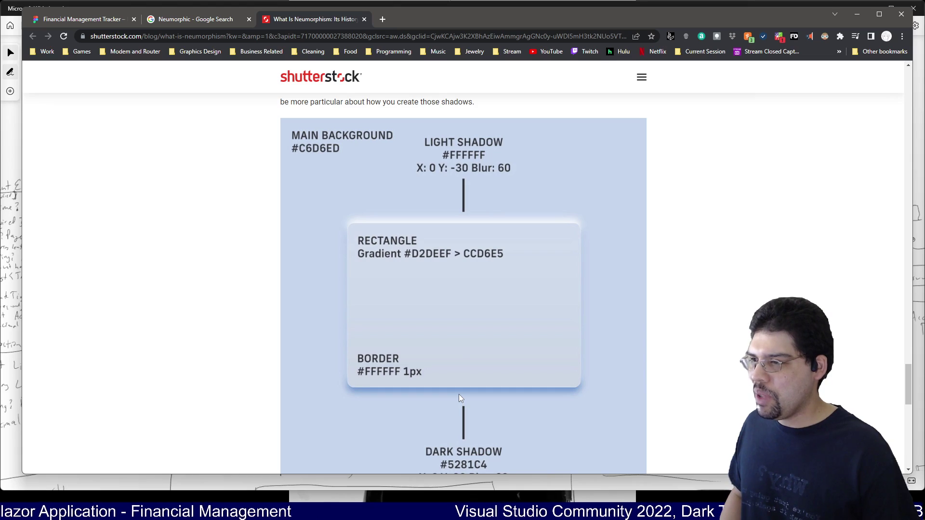
{"action": "scroll", "coordinate": [458, 374], "scroll_direction": "up", "scroll_amount": 10}
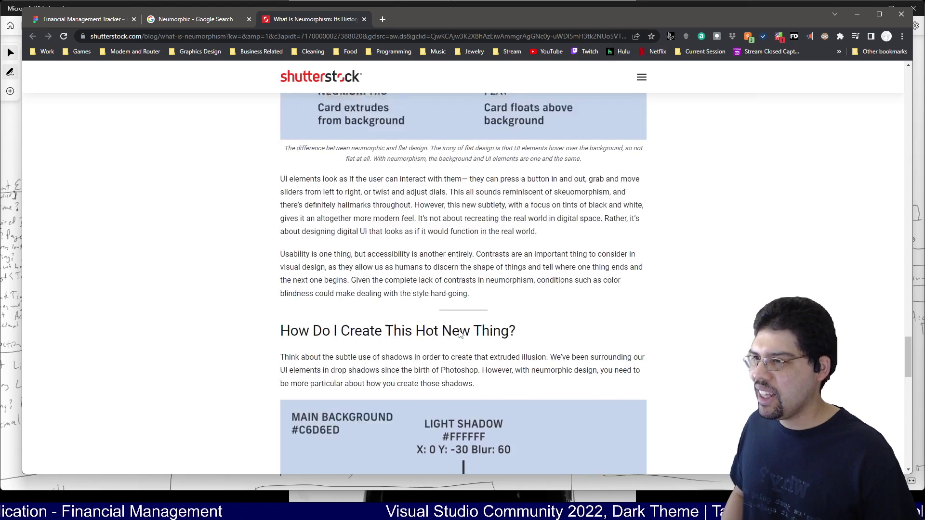
{"action": "scroll", "coordinate": [459, 330], "scroll_direction": "up", "scroll_amount": 12}
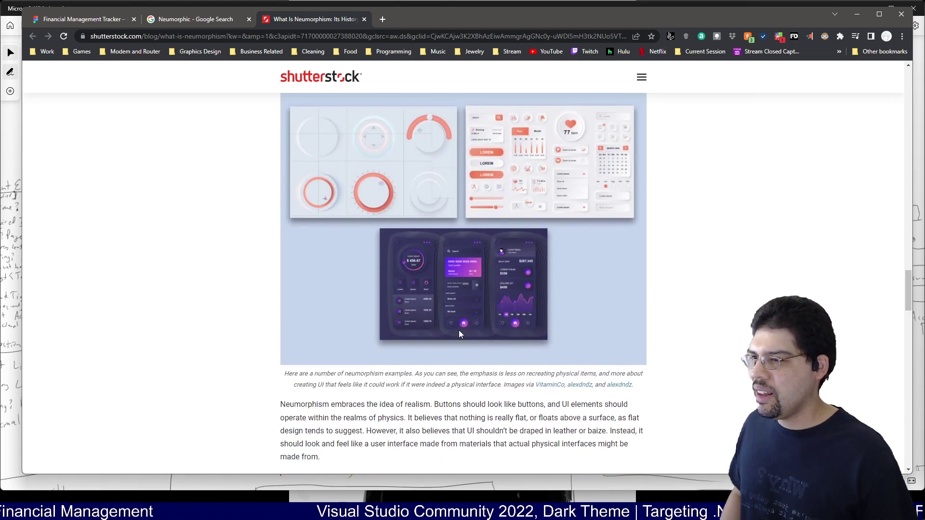
{"action": "scroll", "coordinate": [460, 334], "scroll_direction": "down", "scroll_amount": 20}
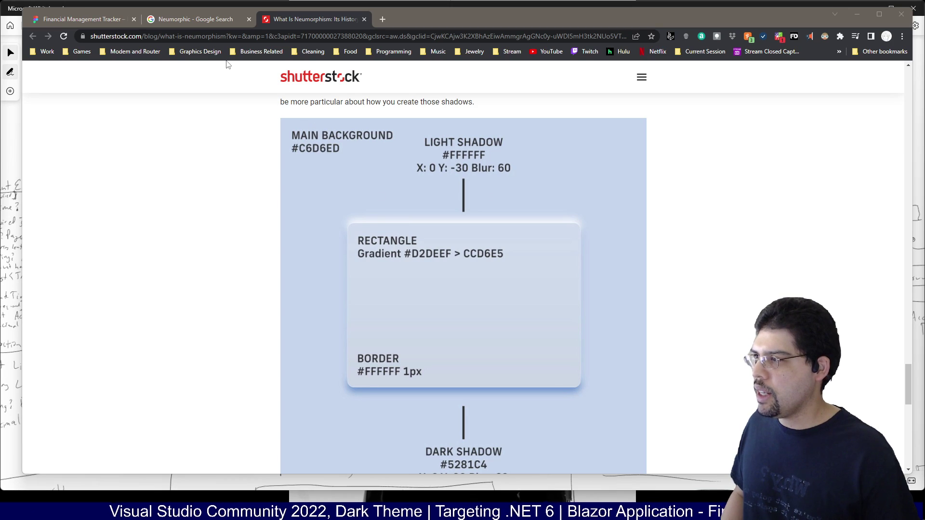
Return to the Figma design and set the offset of the first card's upper-listed black drop shadow to X 2 and Y 2
{"action": "left_click", "coordinate": [84, 19]}
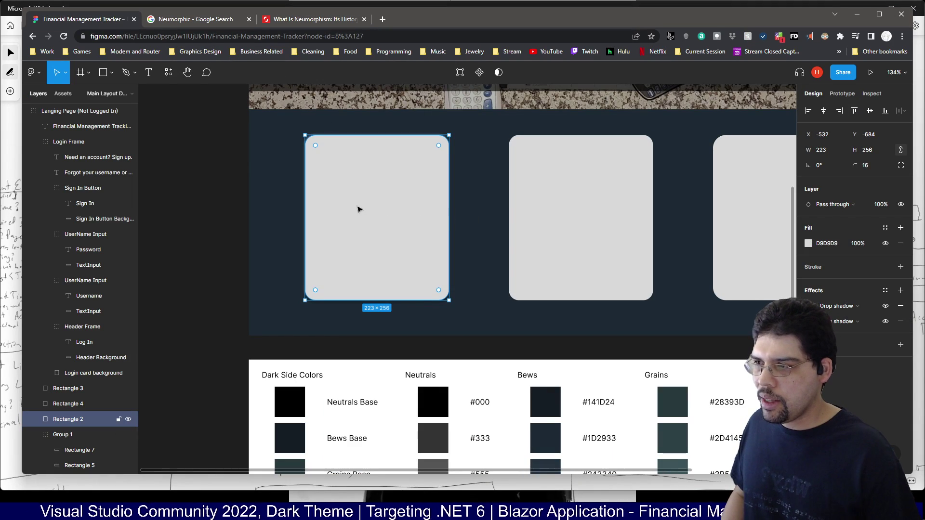
{"action": "left_click", "coordinate": [811, 306]}
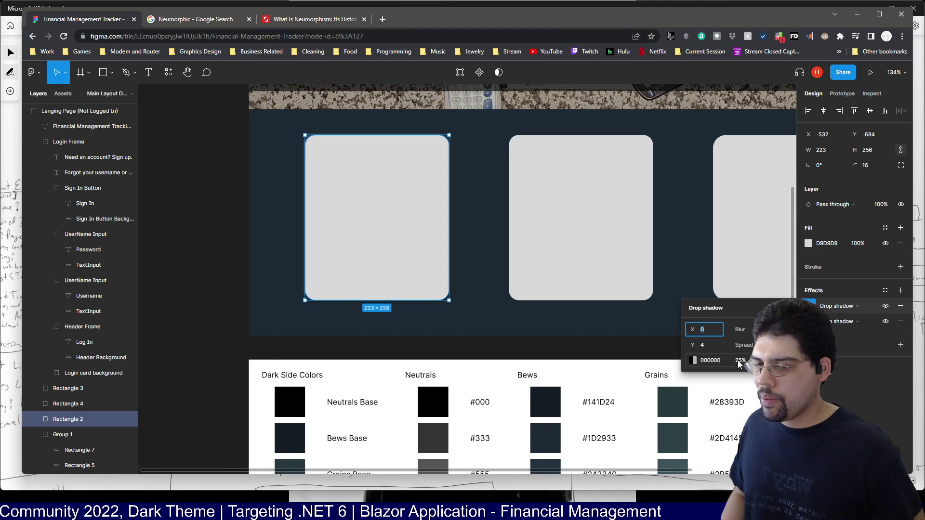
{"action": "key", "text": "Tab"}
{"action": "type", "text": "2"}
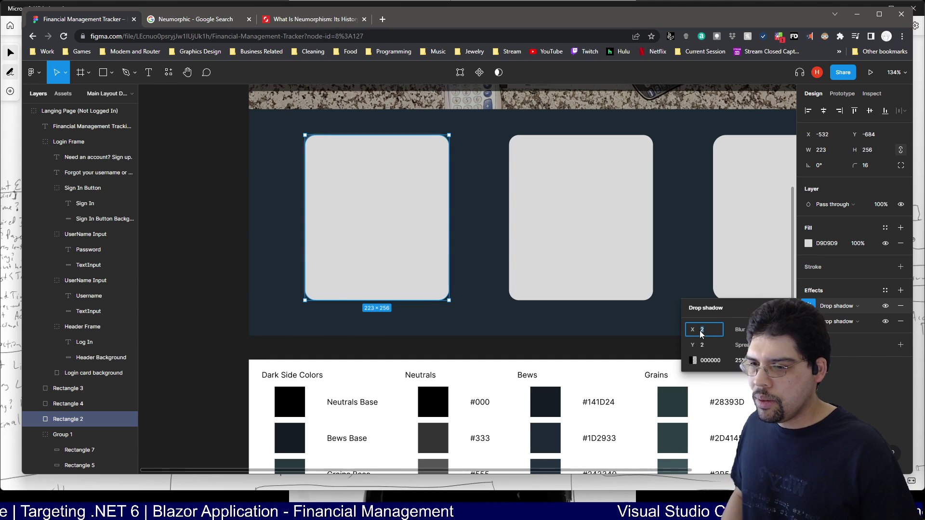
Set the offset of the first card's upper-listed black drop shadow to X 30 and Y 30
{"action": "type", "text": "30"}
{"action": "key", "text": "Tab"}
{"action": "type", "text": "30"}
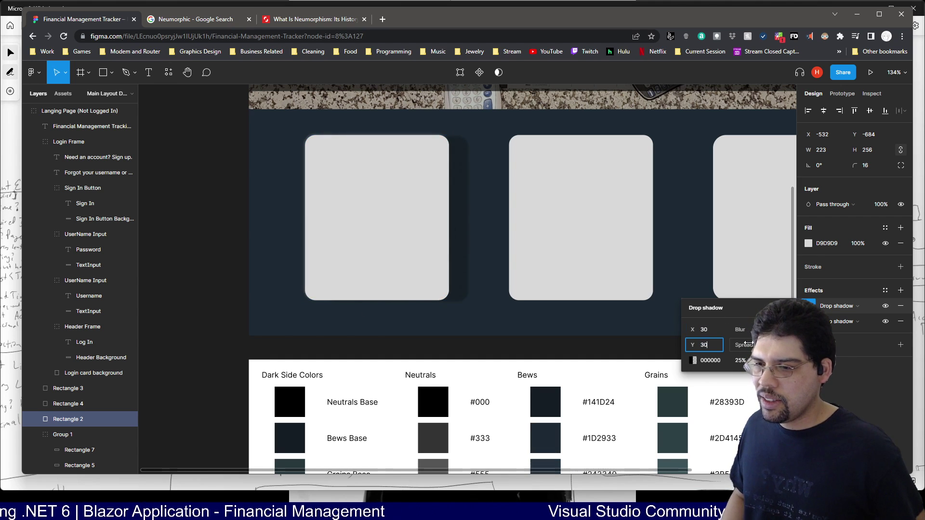
{"action": "key", "text": "Return"}
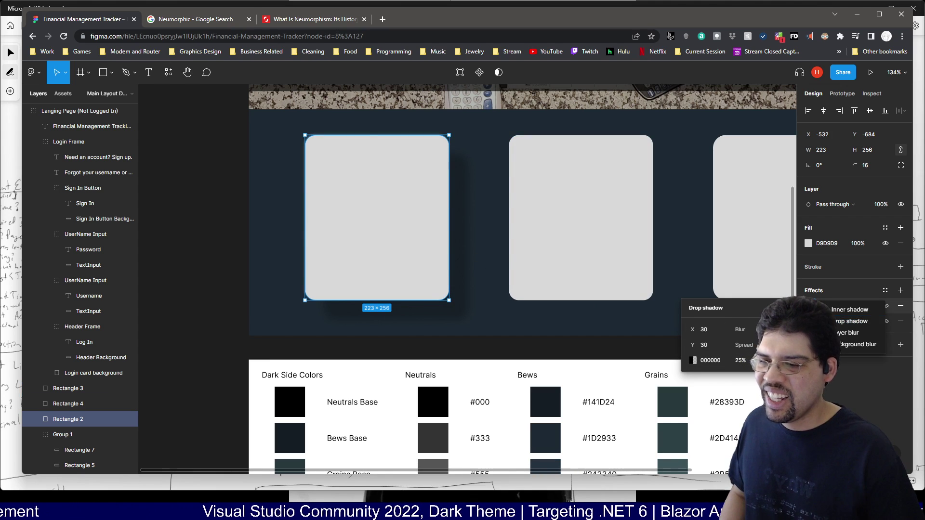
Set the offset of the first card's white drop shadow to X -30 and Y -30 and increase its blur
{"action": "left_click", "coordinate": [819, 322]}
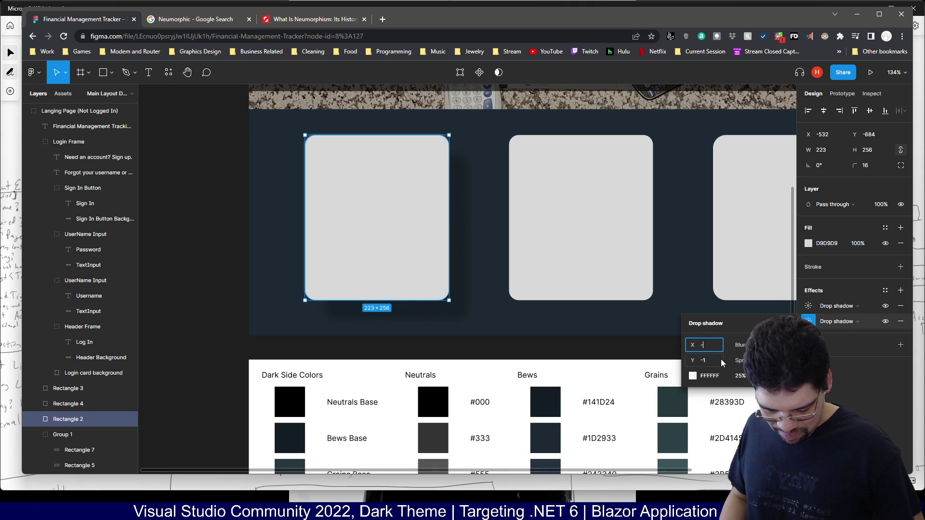
{"action": "key", "text": "Tab"}
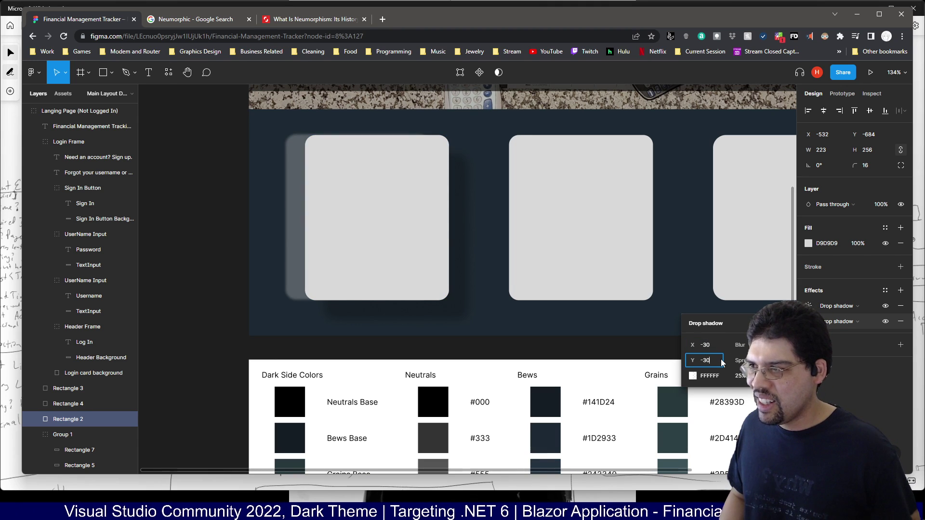
{"action": "type", "text": "-30"}
{"action": "key", "text": "Return"}
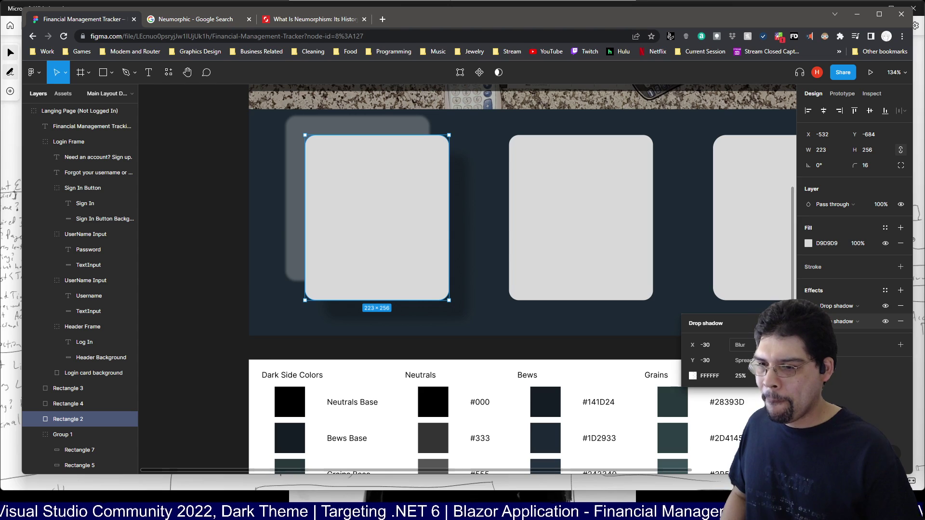
{"action": "key", "text": "Tab"}
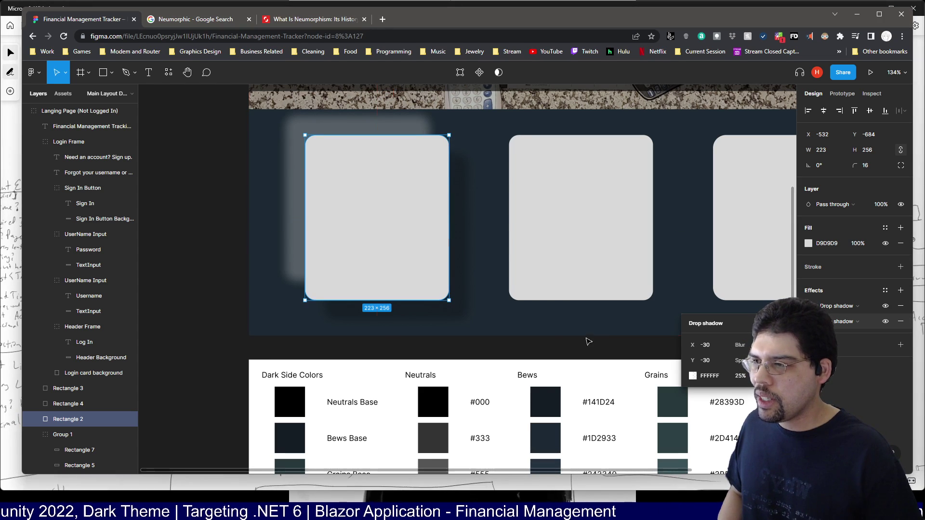
Check the light shadow settings in the Shutterstock neumorphism article and increase the blur of the first card's white and black drop shadows
{"action": "left_click", "coordinate": [206, 22]}
{"action": "left_click", "coordinate": [305, 19]}
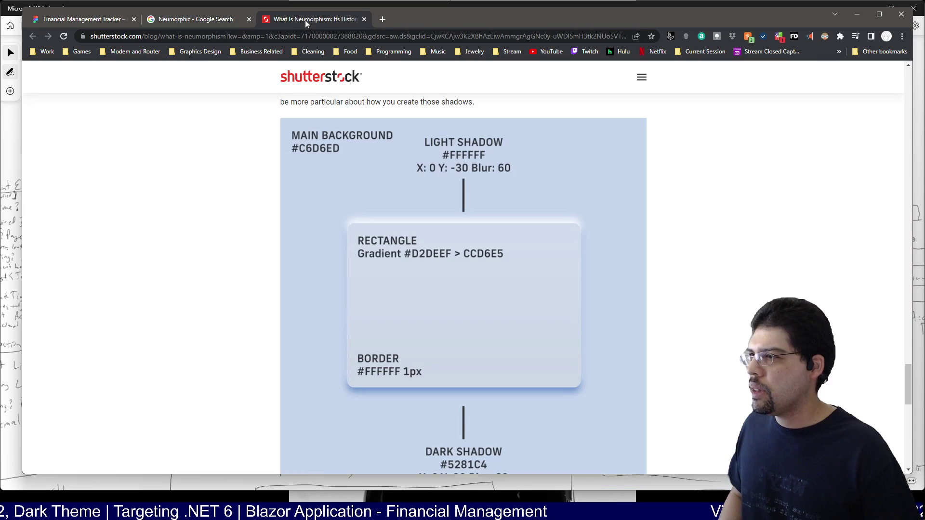
{"action": "left_click", "coordinate": [95, 23]}
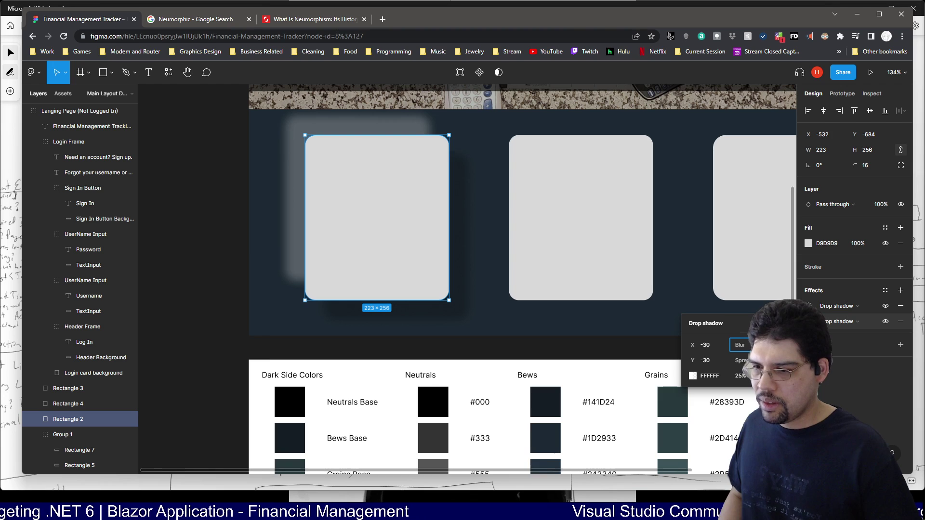
{"action": "key", "text": "Return"}
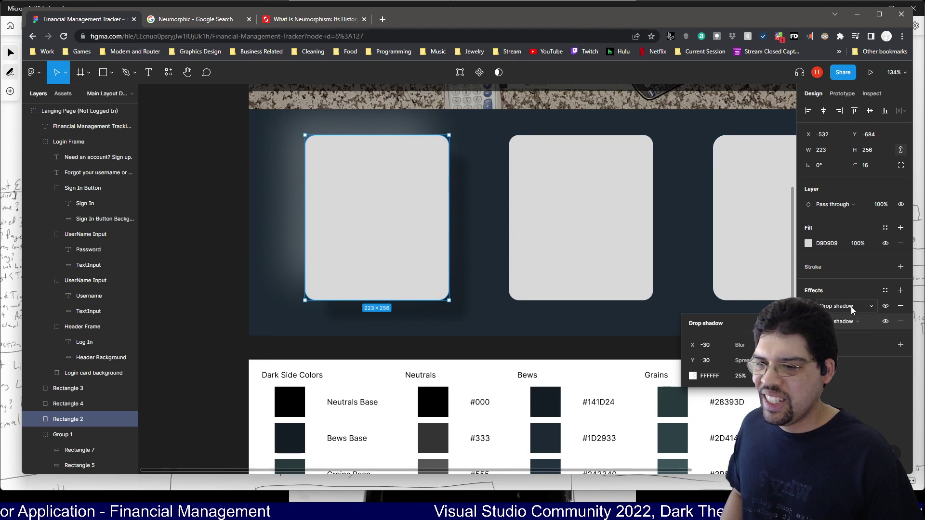
{"action": "left_click", "coordinate": [811, 306]}
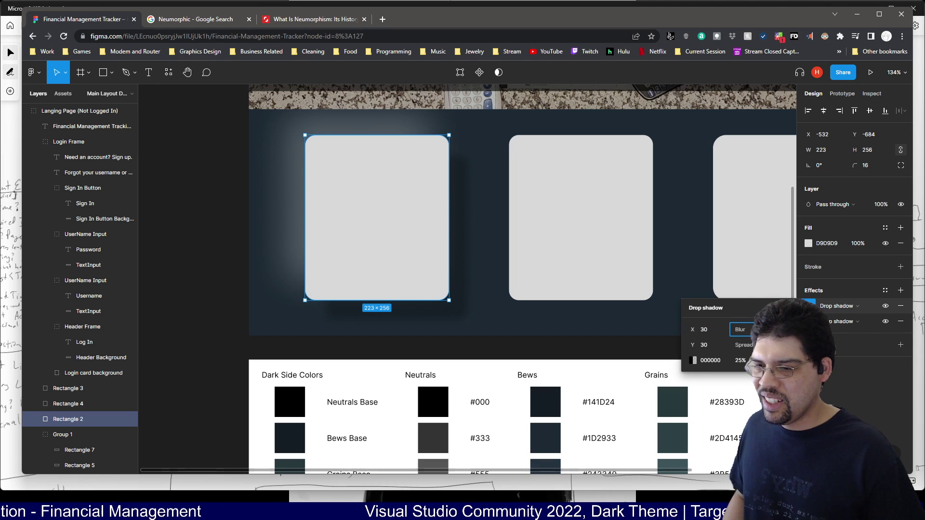
{"action": "key", "text": "Escape"}
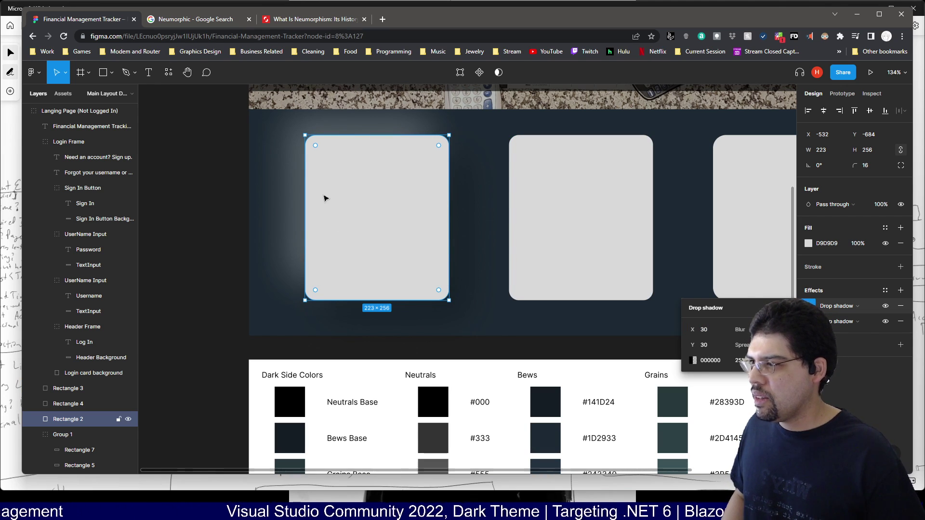
Set the offset of the first card's black drop shadow to X 2 and Y 2, and reduce its blur
{"action": "left_click", "coordinate": [704, 332]}
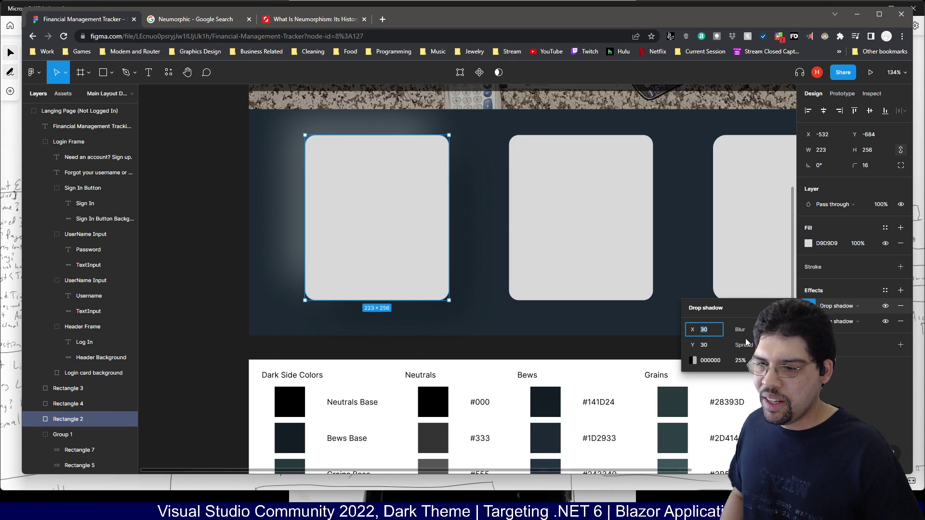
{"action": "type", "text": "2"}
{"action": "key", "text": "Tab"}
{"action": "type", "text": "2"}
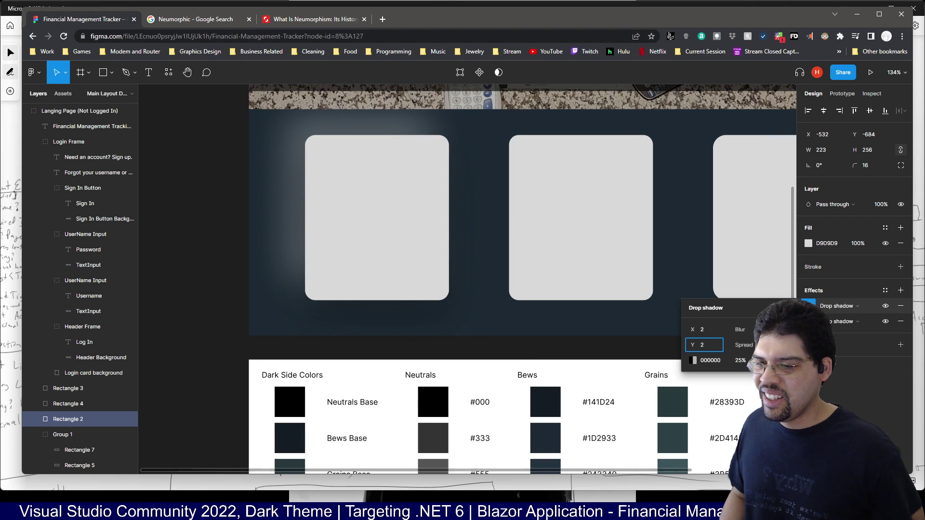
{"action": "key", "text": "Return"}
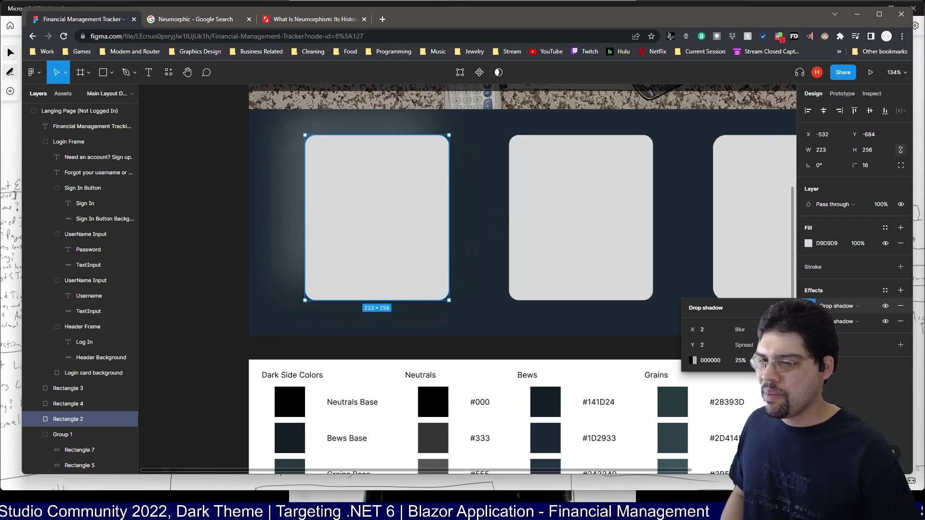
{"action": "left_click", "coordinate": [744, 345]}
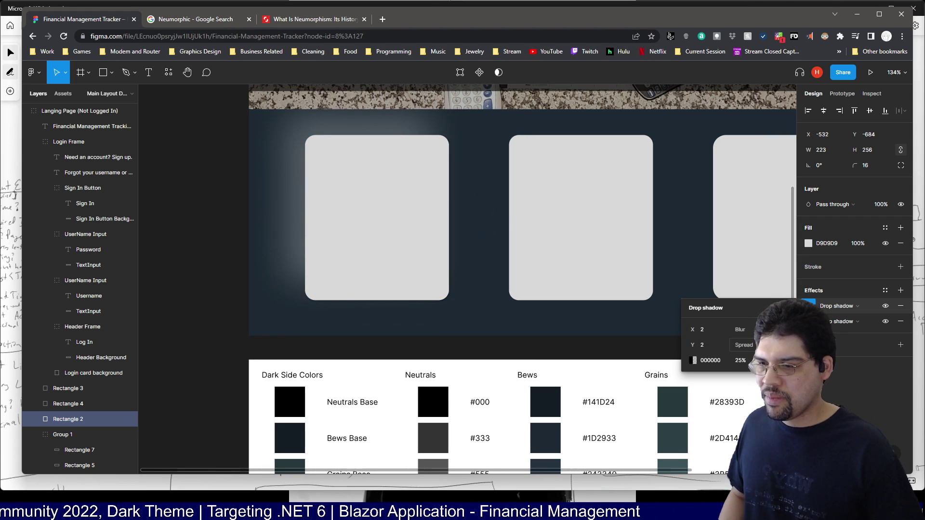
{"action": "key", "text": "Return"}
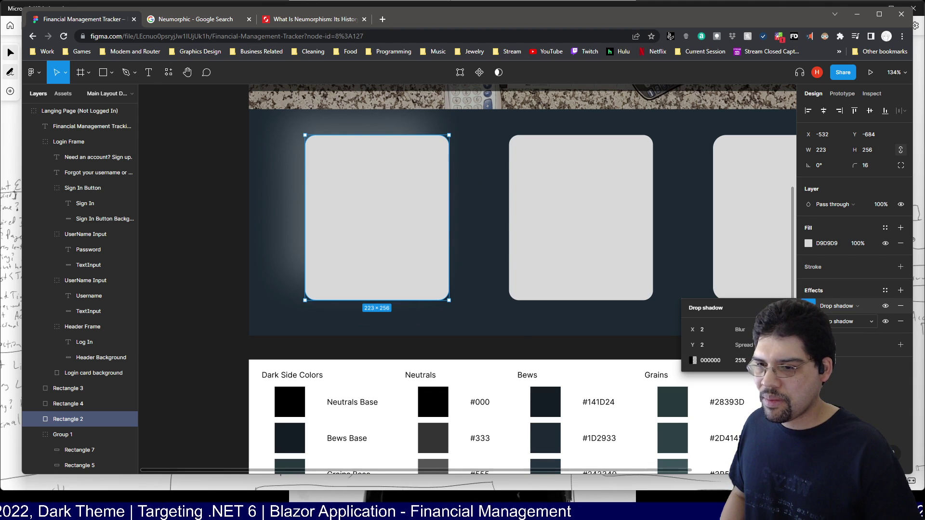
Set the offset of the first card's white drop shadow to X -2 and Y -2, and reduce its blur
{"action": "left_click", "coordinate": [843, 322]}
{"action": "left_click", "coordinate": [814, 322]}
{"action": "left_click", "coordinate": [699, 345]}
{"action": "type", "text": "2"}
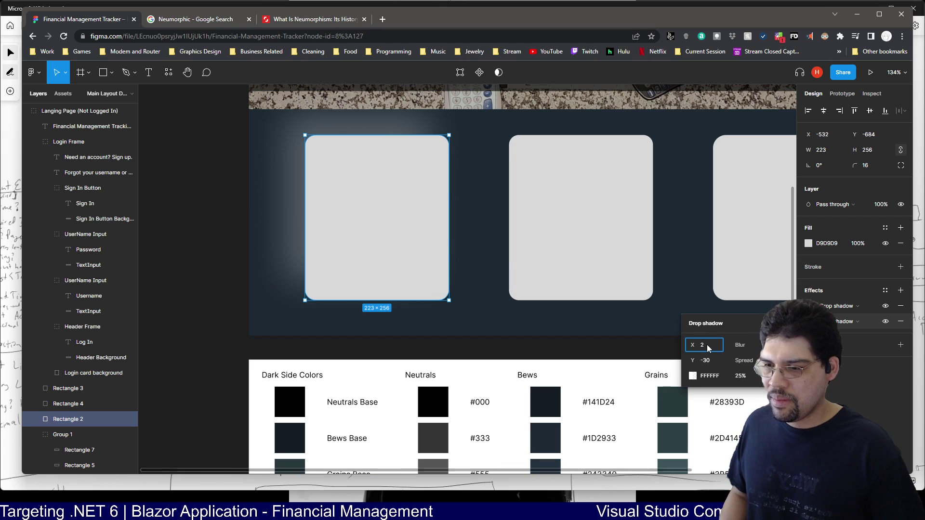
{"action": "key", "text": "Home"}
{"action": "type", "text": "-"}
{"action": "key", "text": "Tab"}
{"action": "type", "text": "-2"}
{"action": "key", "text": "Tab"}
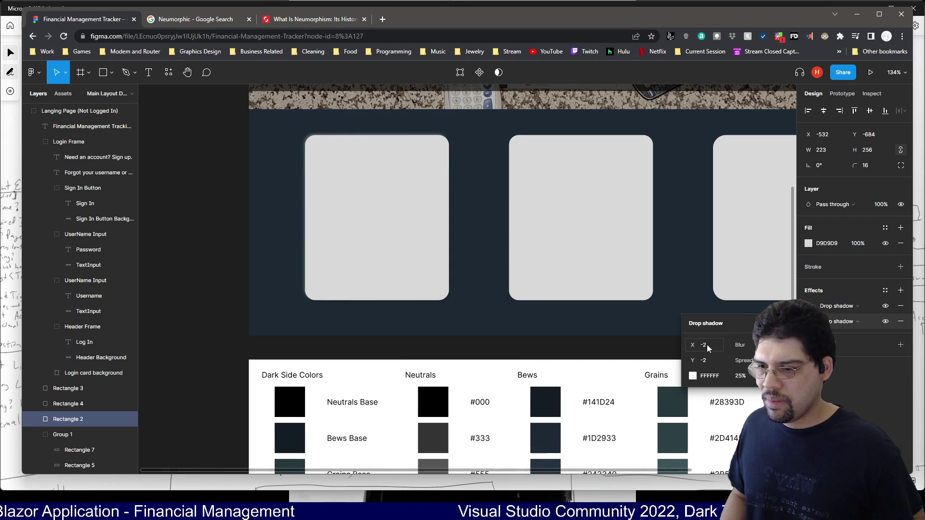
{"action": "left_click", "coordinate": [466, 247]}
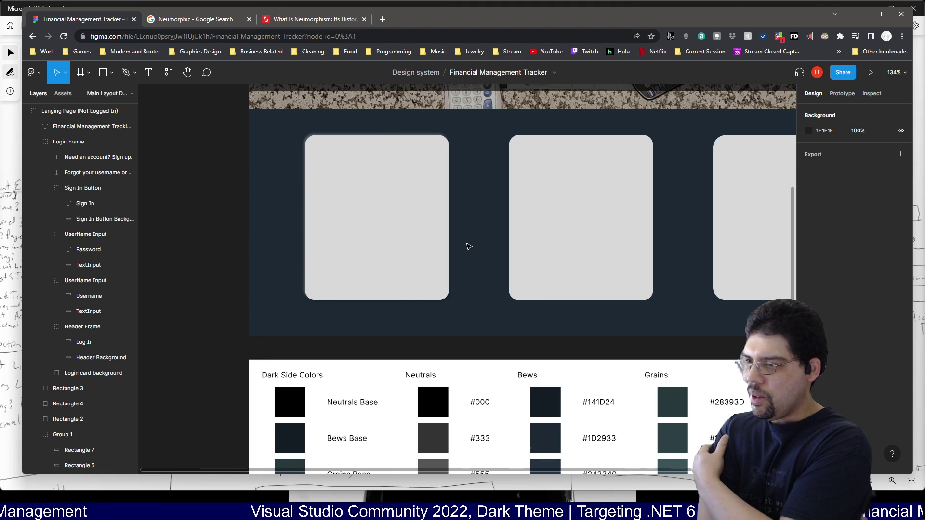
Copy the login card background's fill color F0F3F0 and apply it to the first landing page card
{"action": "left_click", "coordinate": [380, 219]}
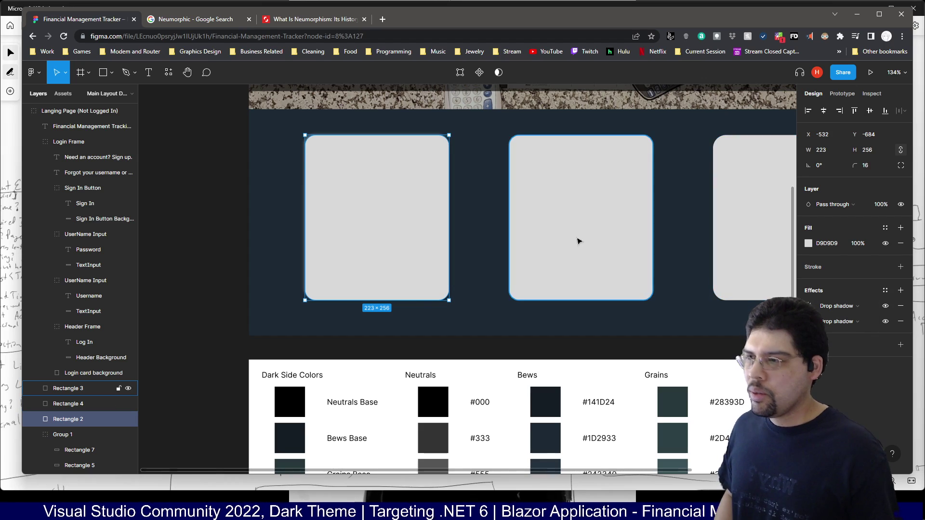
{"action": "scroll", "coordinate": [572, 239], "scroll_direction": "up", "scroll_amount": 5}
{"action": "left_click", "coordinate": [706, 216]}
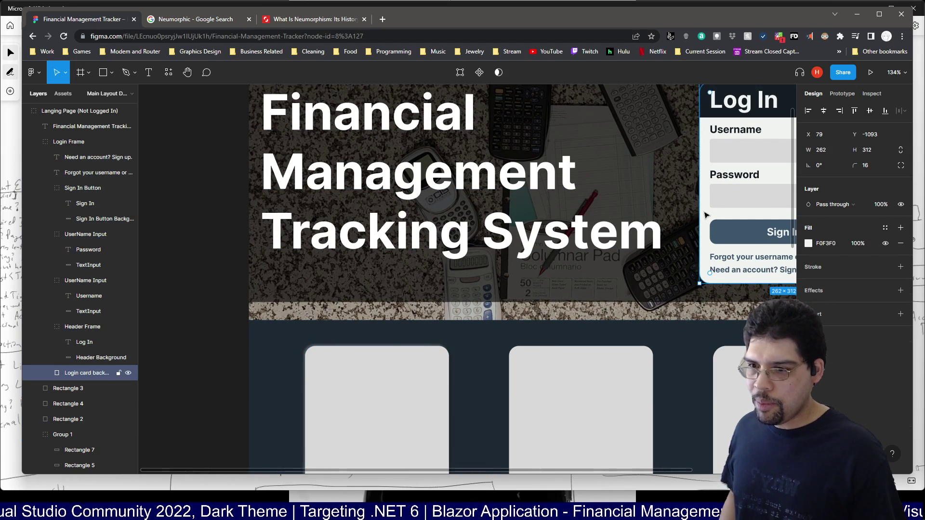
{"action": "left_click", "coordinate": [826, 243]}
{"action": "key", "text": "ctrl+c"}
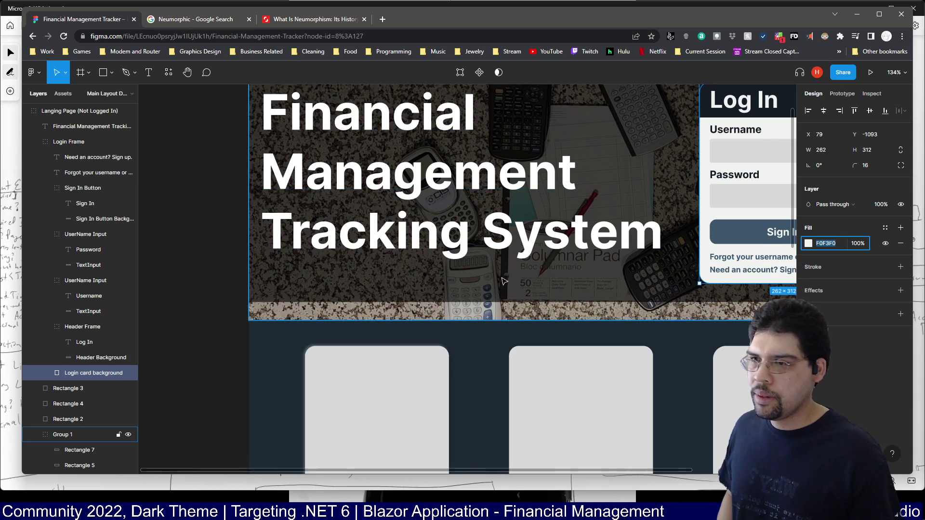
{"action": "scroll", "coordinate": [504, 280], "scroll_direction": "down", "scroll_amount": 3}
{"action": "double_click", "coordinate": [424, 279]}
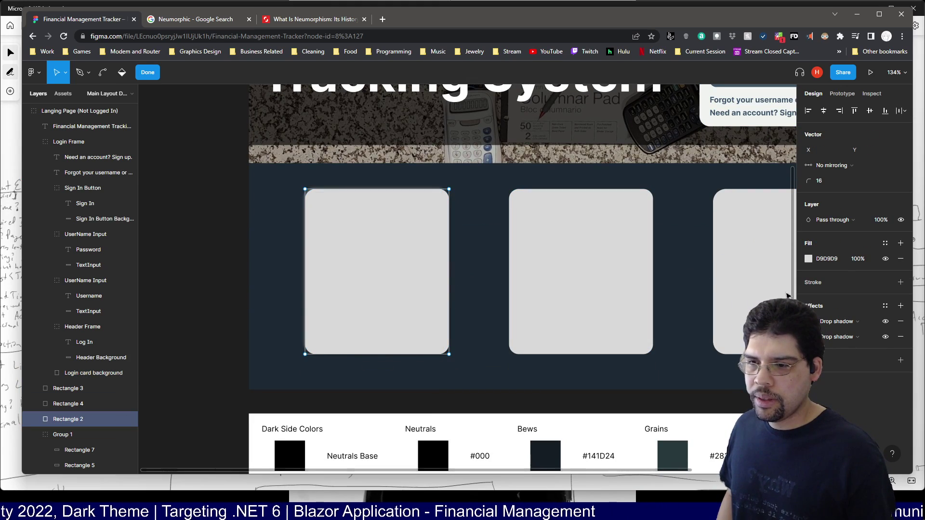
{"action": "left_click", "coordinate": [827, 259]}
{"action": "key", "text": "ctrl+v"}
{"action": "key", "text": "Return"}
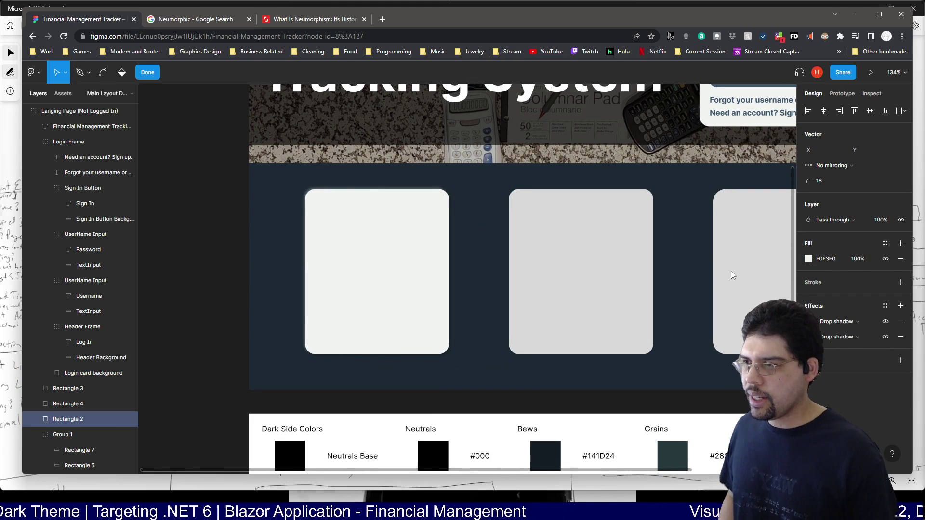
{"action": "key", "text": "Escape"}
Set the fill of the second and third landing page cards to F0F3F0
{"action": "double_click", "coordinate": [607, 267]}
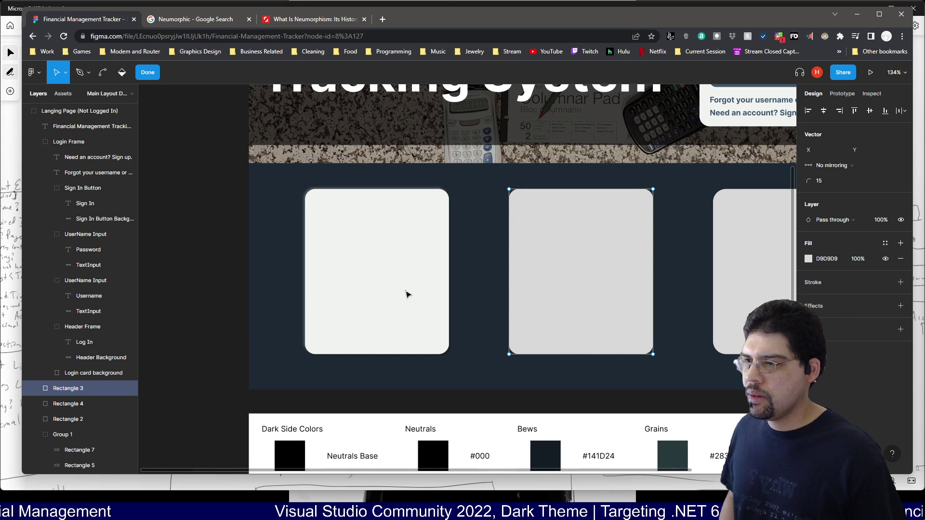
{"action": "left_click", "coordinate": [721, 296]}
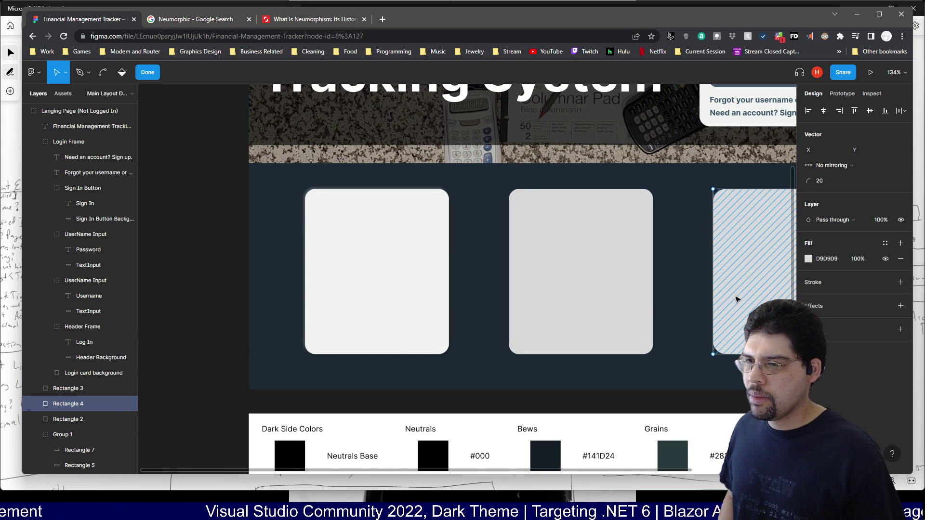
{"action": "key", "text": "Escape"}
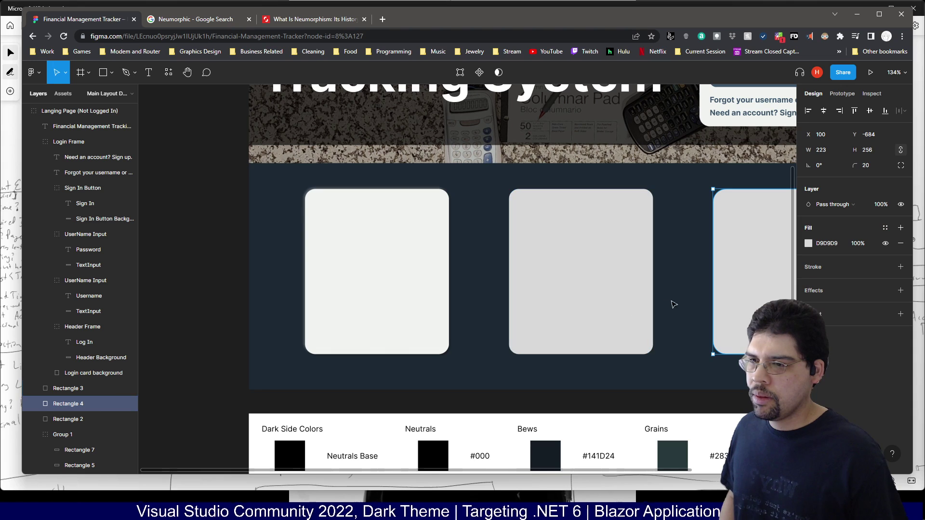
{"action": "left_click", "coordinate": [620, 303], "text": "shift"}
{"action": "left_click", "coordinate": [820, 283]}
{"action": "type", "text": "F0F3F0"}
{"action": "key", "text": "Return"}
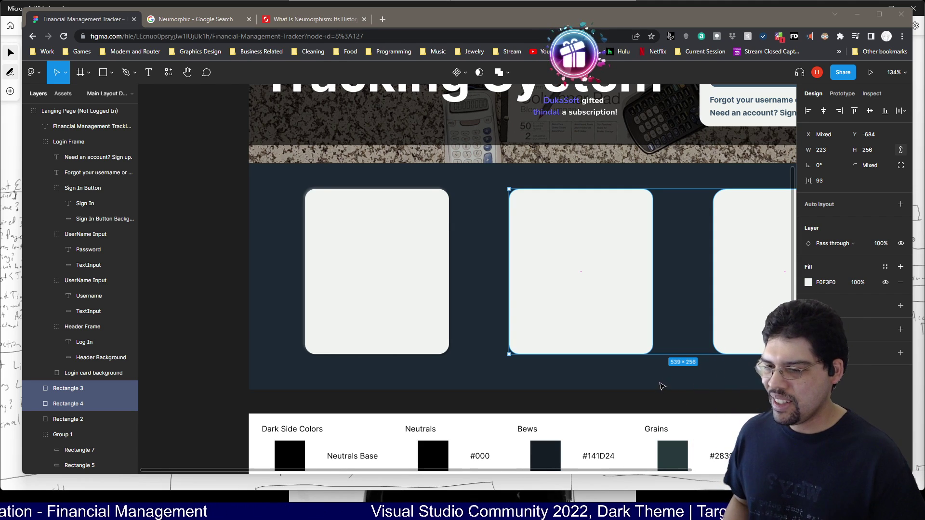
{"action": "left_click", "coordinate": [653, 403]}
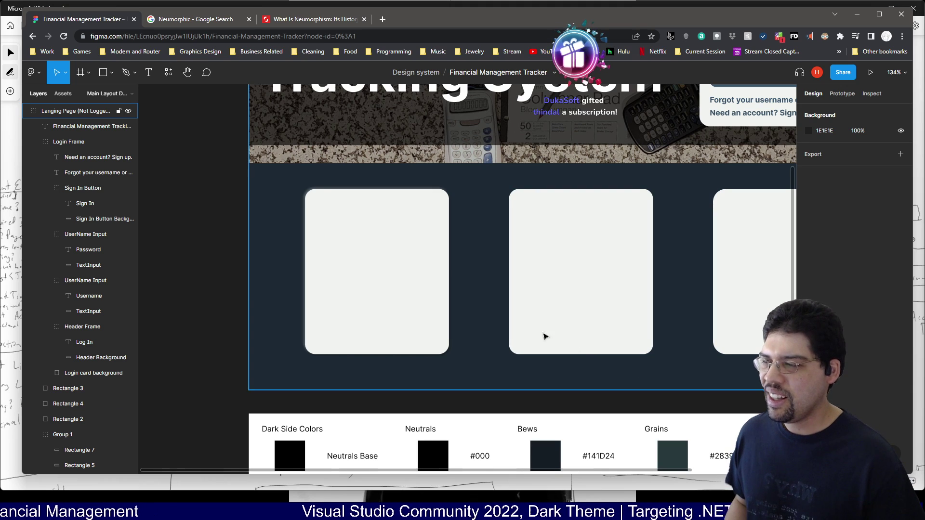
Replace the second card with a copy of the shadowed first card, placed at X -216 and Y -684
{"action": "left_click", "coordinate": [612, 298]}
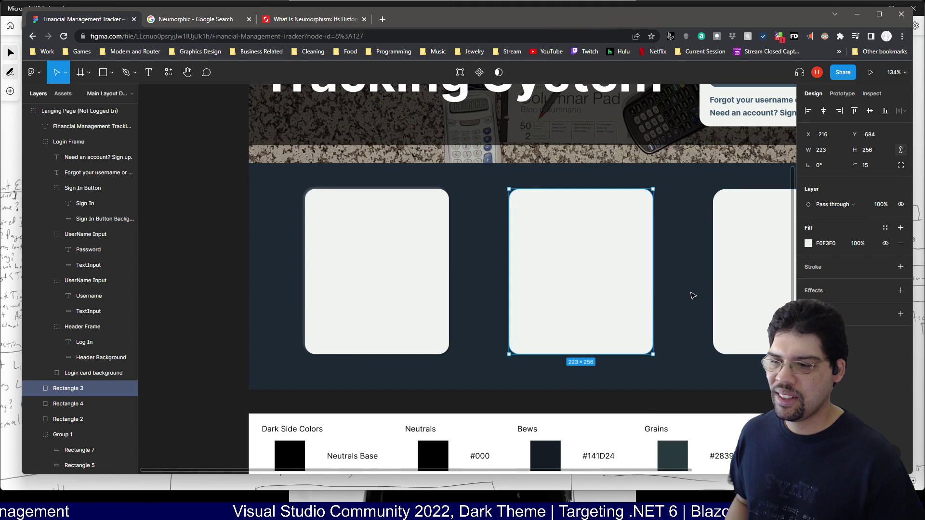
{"action": "left_click", "coordinate": [745, 292]}
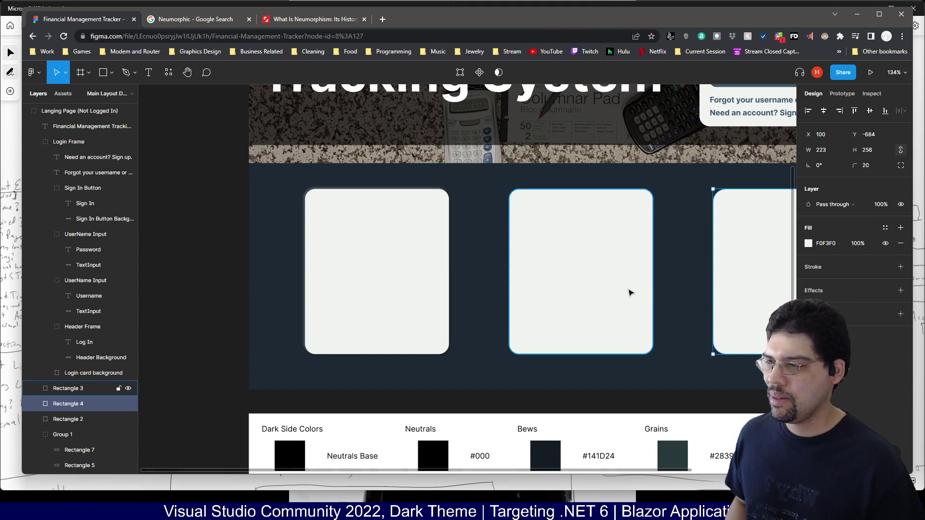
{"action": "left_click", "coordinate": [594, 295]}
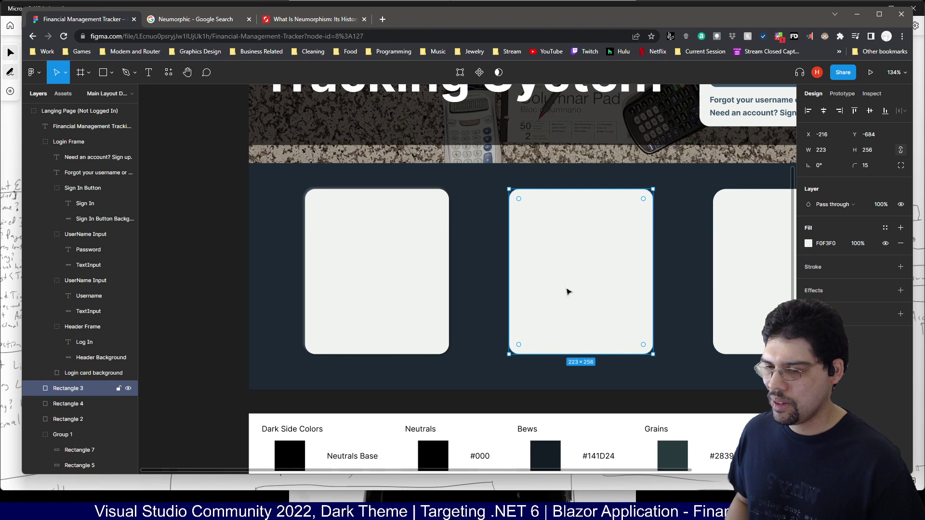
{"action": "left_click", "coordinate": [397, 277]}
{"action": "left_click", "coordinate": [543, 283]}
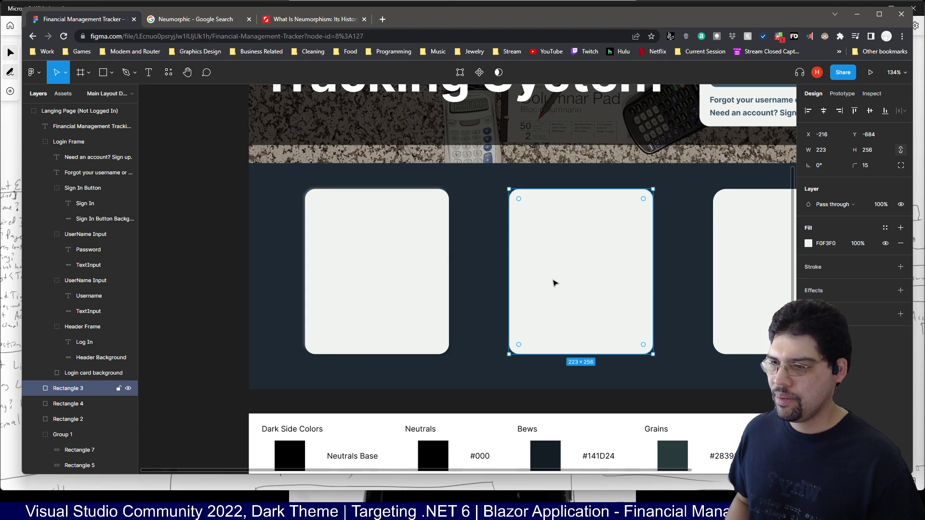
{"action": "left_click", "coordinate": [409, 288]}
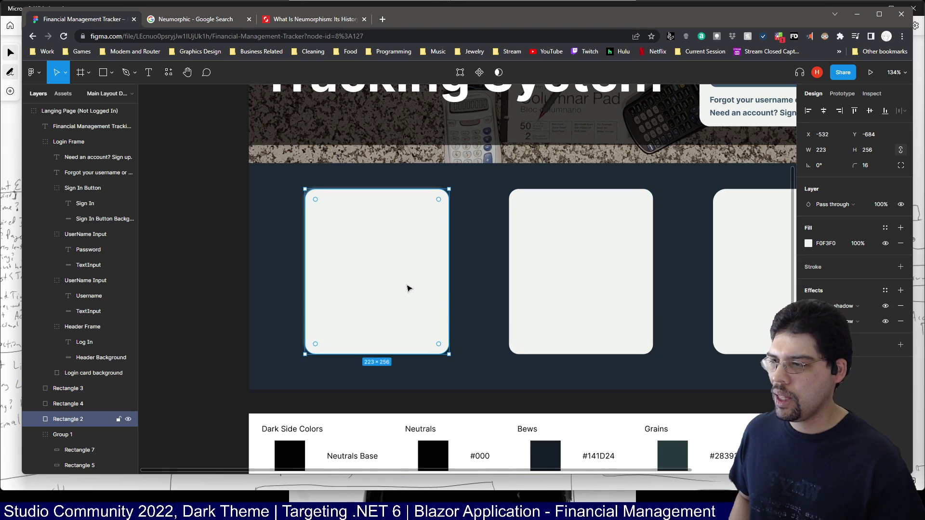
{"action": "key", "text": "ctrl+v"}
{"action": "left_click_drag", "start_coordinate": [417, 285], "coordinate": [583, 280]}
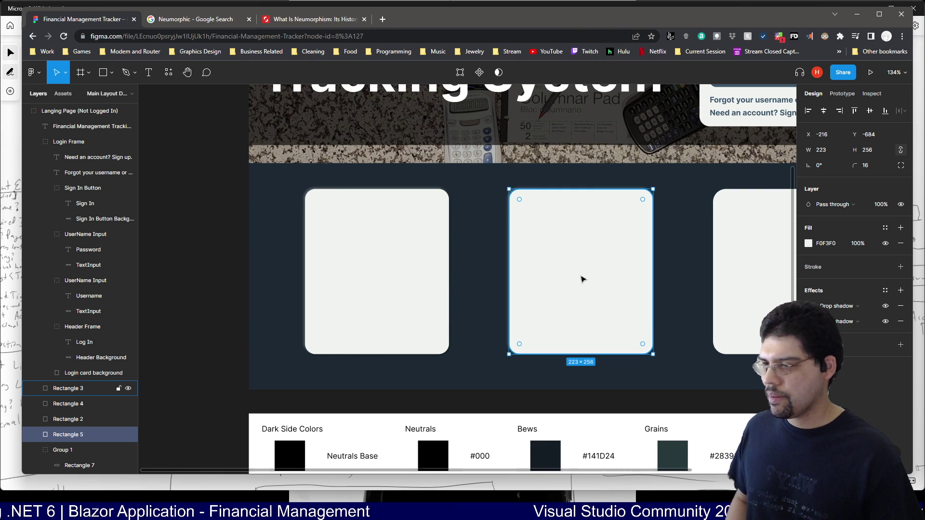
{"action": "key", "text": "Escape"}
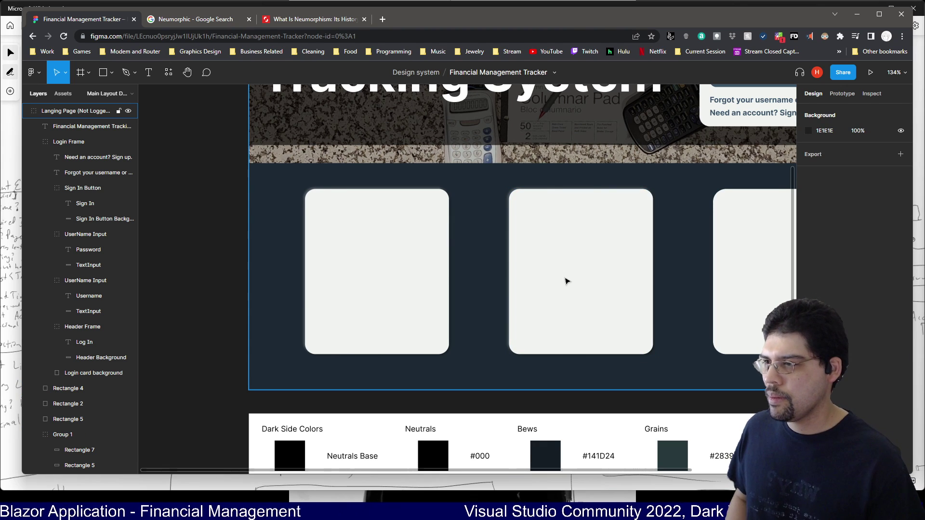
Place a copy of the shadowed card at X 100 and Y -684, send it behind the plain third card and delete that plain card
{"action": "left_click_drag", "start_coordinate": [683, 363], "coordinate": [574, 349]}
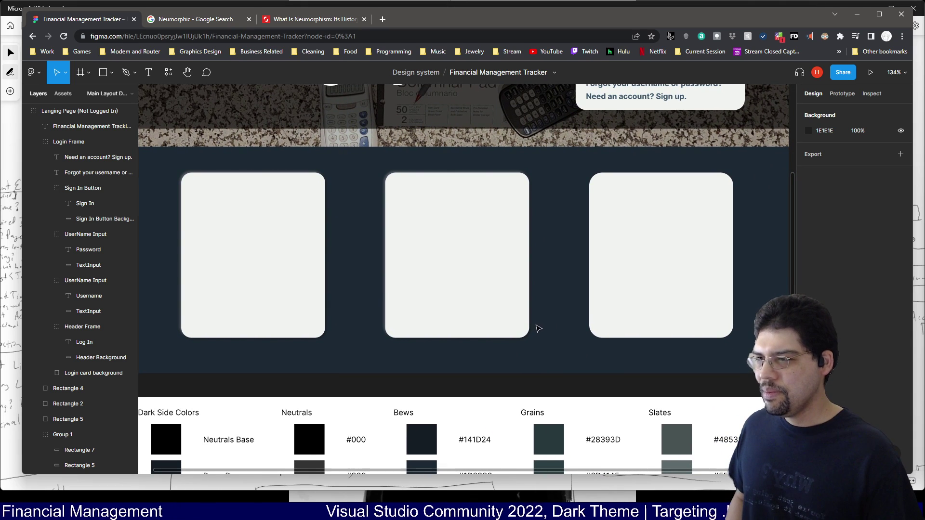
{"action": "left_click", "coordinate": [472, 275]}
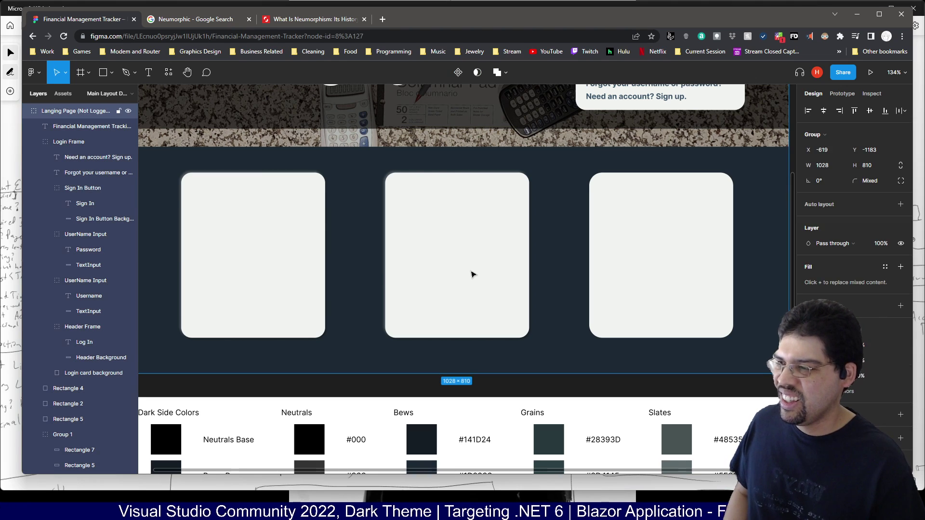
{"action": "key", "text": "ctrl+v"}
{"action": "left_click_drag", "start_coordinate": [471, 275], "coordinate": [662, 276]}
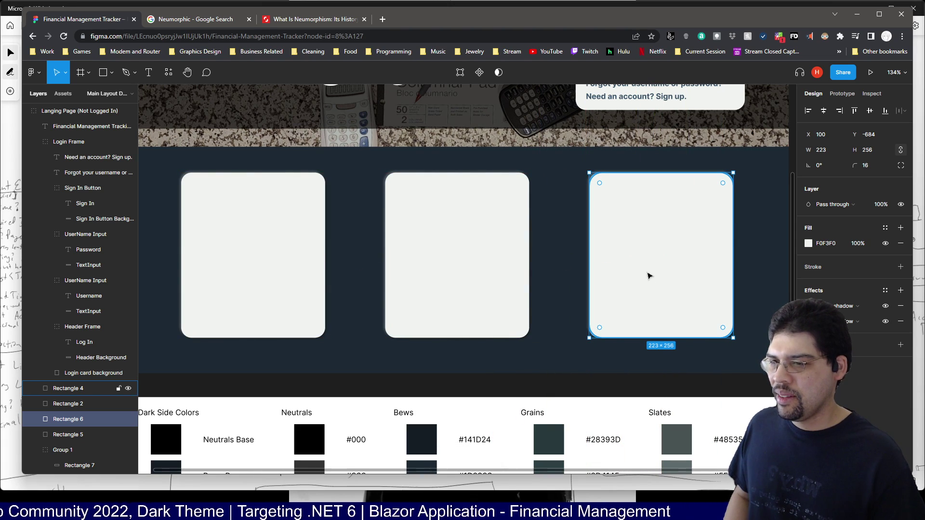
{"action": "key", "text": "ctrl+bracketleft"}
{"action": "left_click", "coordinate": [648, 276]}
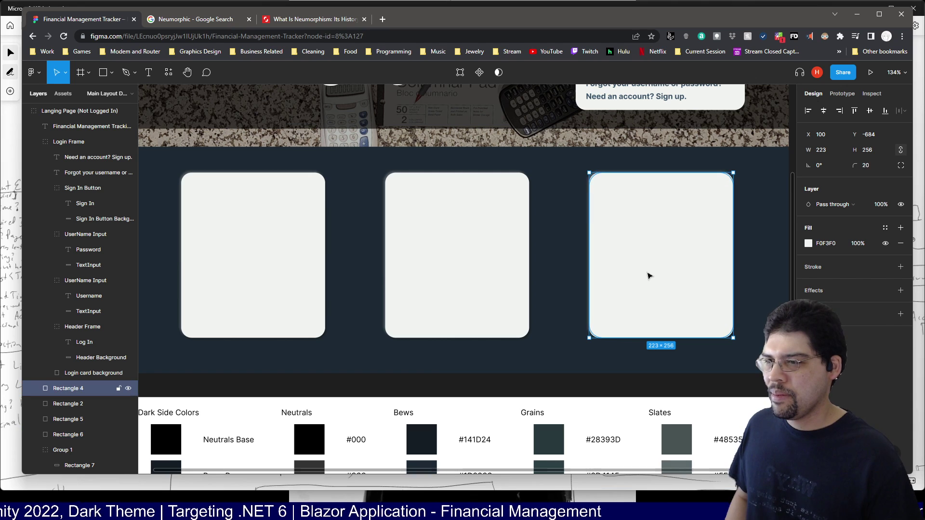
{"action": "key", "text": "Delete"}
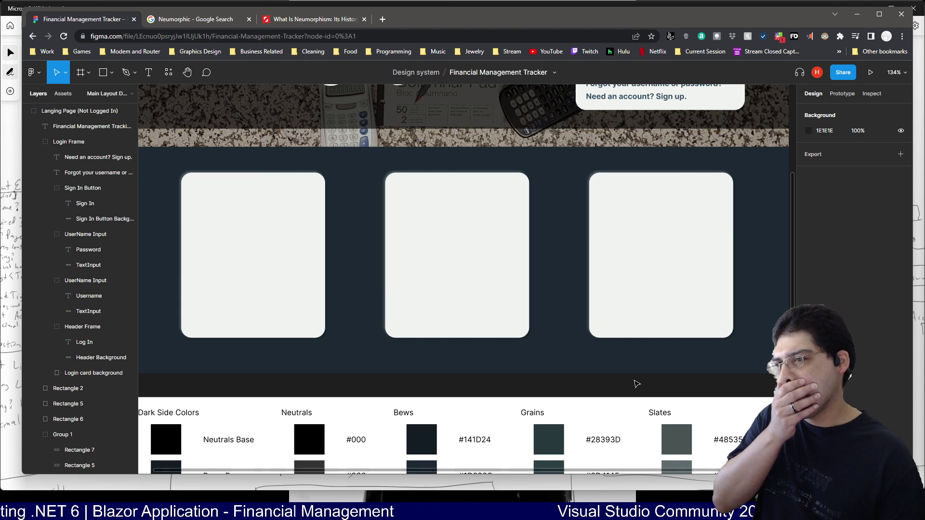
Set the opacity of the first card's black drop shadow to 80%
{"action": "scroll", "coordinate": [641, 368], "scroll_direction": "up", "scroll_amount": 2}
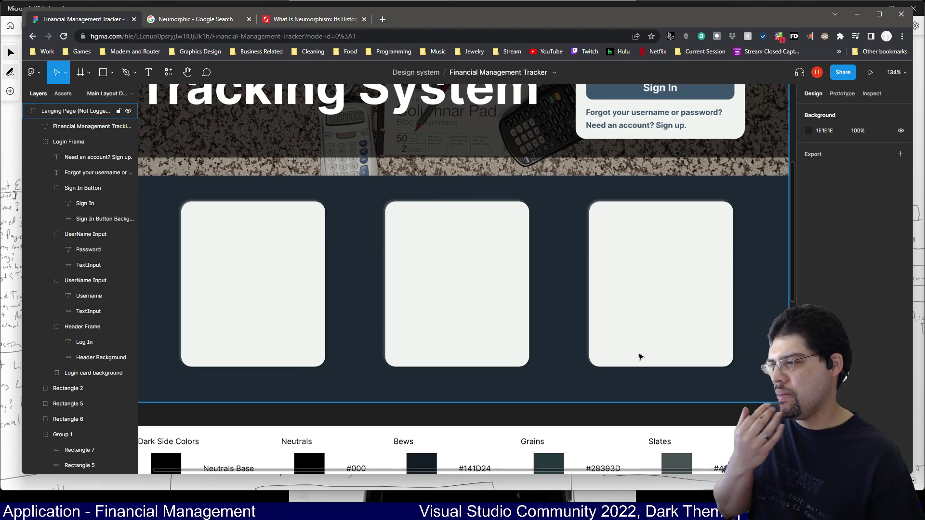
{"action": "left_click", "coordinate": [299, 292]}
{"action": "double_click", "coordinate": [299, 291]}
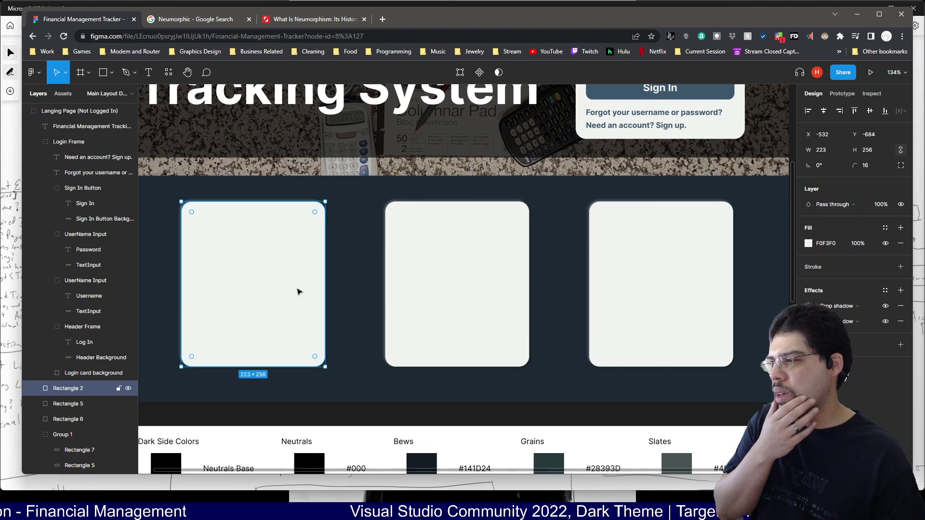
{"action": "left_click", "coordinate": [808, 306]}
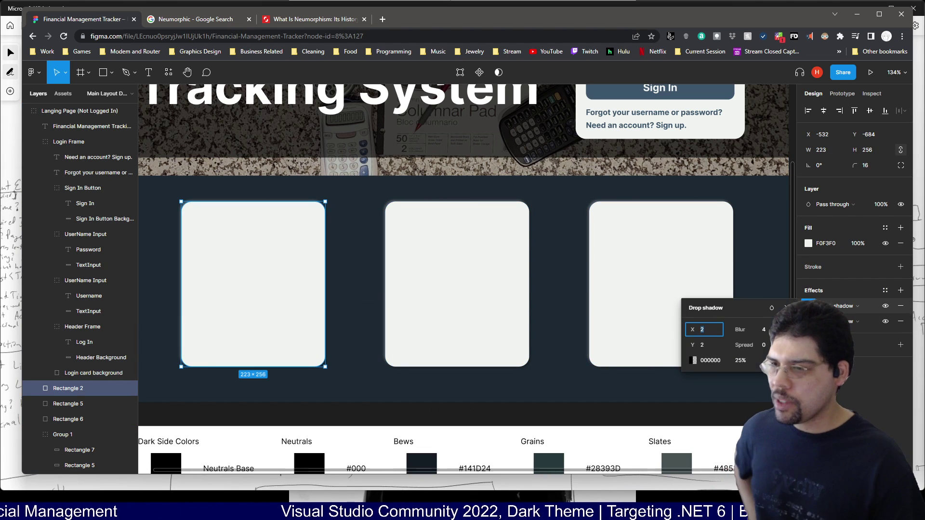
{"action": "left_click", "coordinate": [741, 361]}
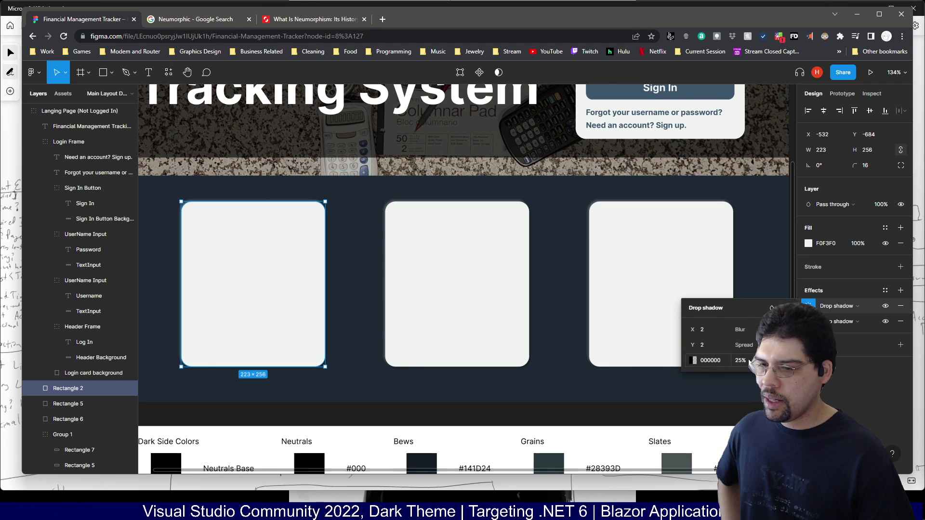
{"action": "type", "text": "51"}
{"action": "key", "text": "Return"}
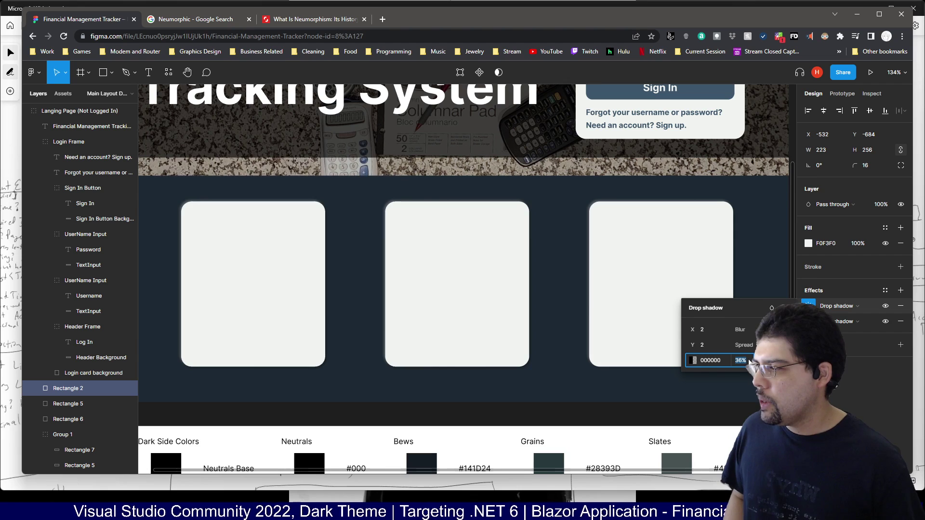
{"action": "type", "text": "88"}
{"action": "key", "text": "Return"}
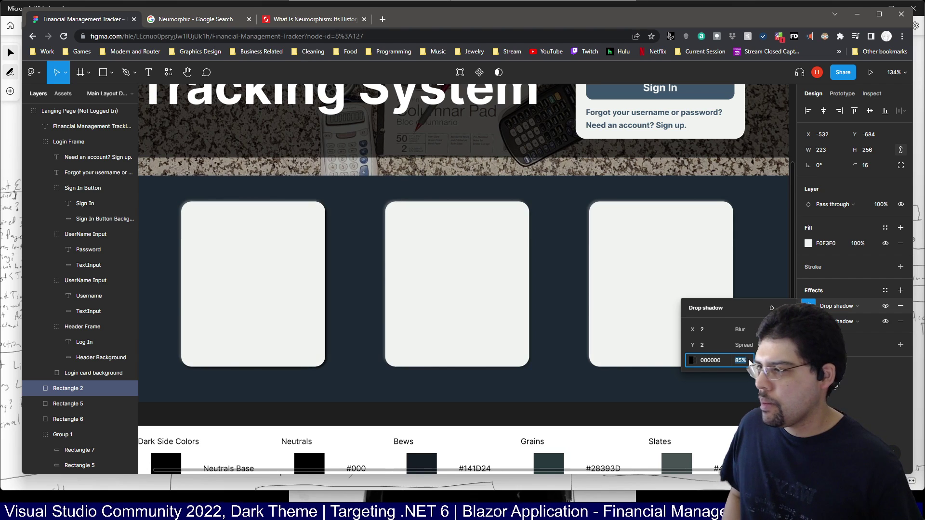
{"action": "type", "text": "84"}
{"action": "key", "text": "Return"}
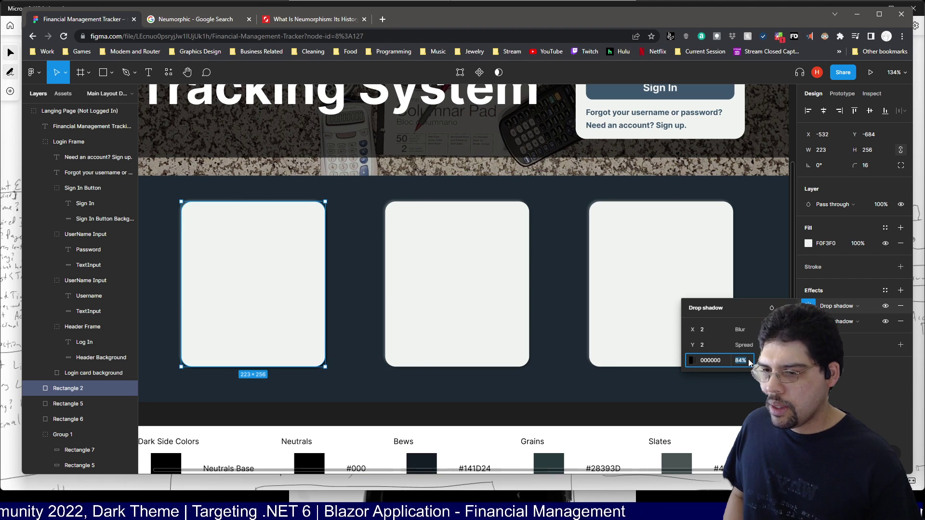
{"action": "type", "text": "81"}
{"action": "key", "text": "Return"}
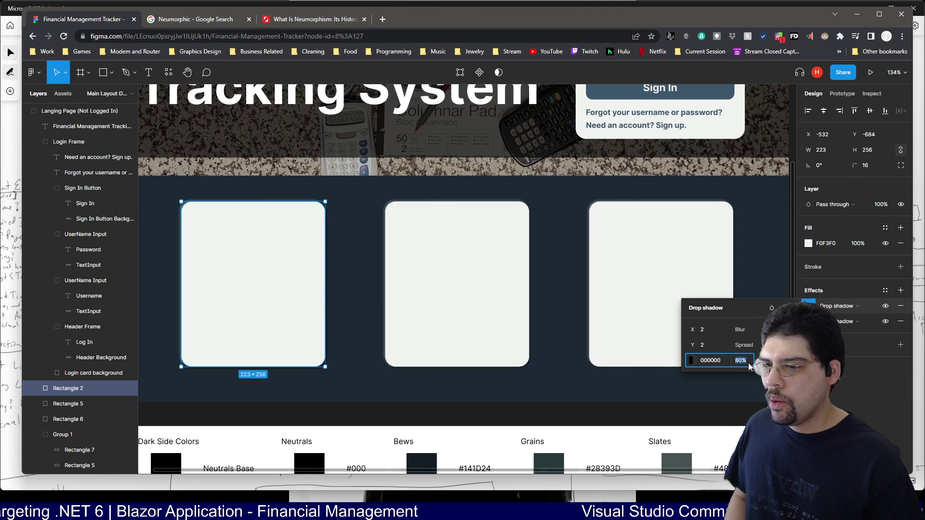
Set the opacity of the first card's white drop shadow to 33% and deselect the card
{"action": "left_click", "coordinate": [809, 322]}
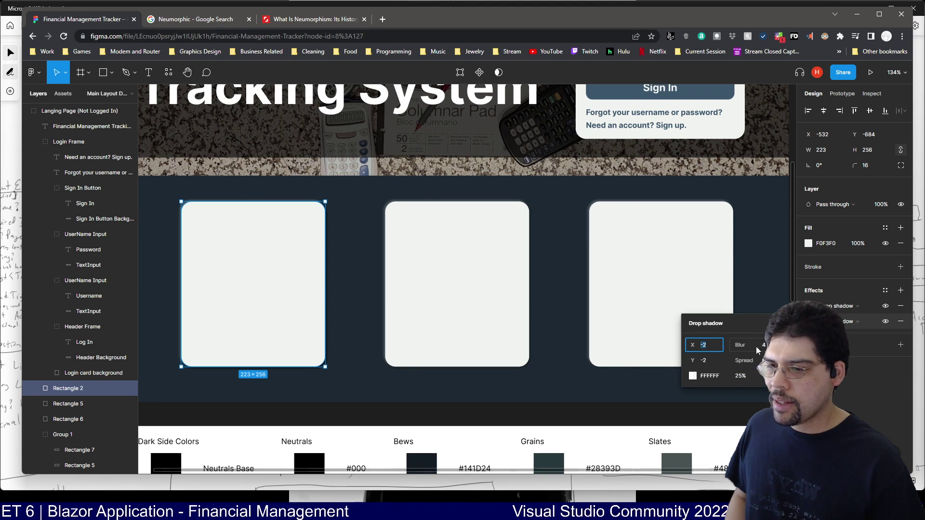
{"action": "left_click", "coordinate": [740, 376]}
{"action": "type", "text": "35"}
{"action": "key", "text": "Return"}
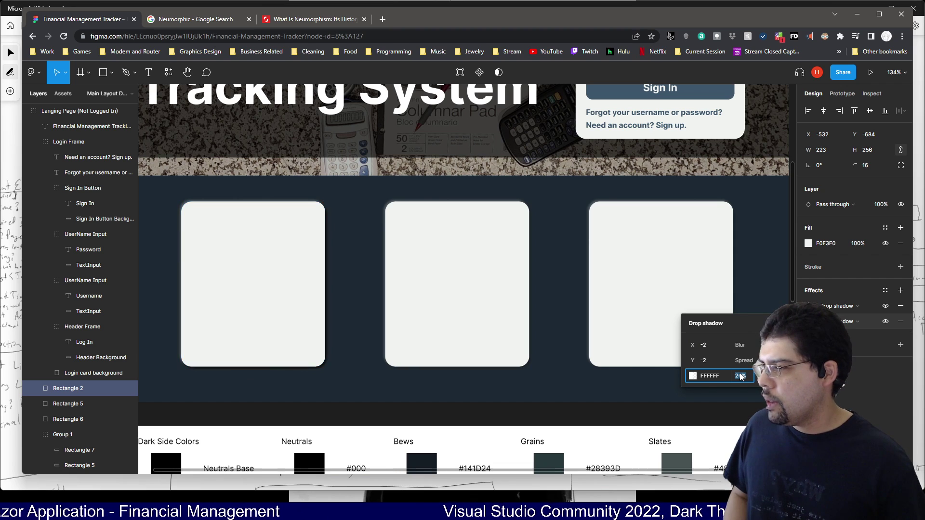
{"action": "key", "text": "shift+Up"}
{"action": "key", "text": "shift+Up"}
{"action": "key", "text": "shift+Up"}
{"action": "key", "text": "shift+Up"}
{"action": "key", "text": "shift+Up"}
{"action": "key", "text": "shift+Up"}
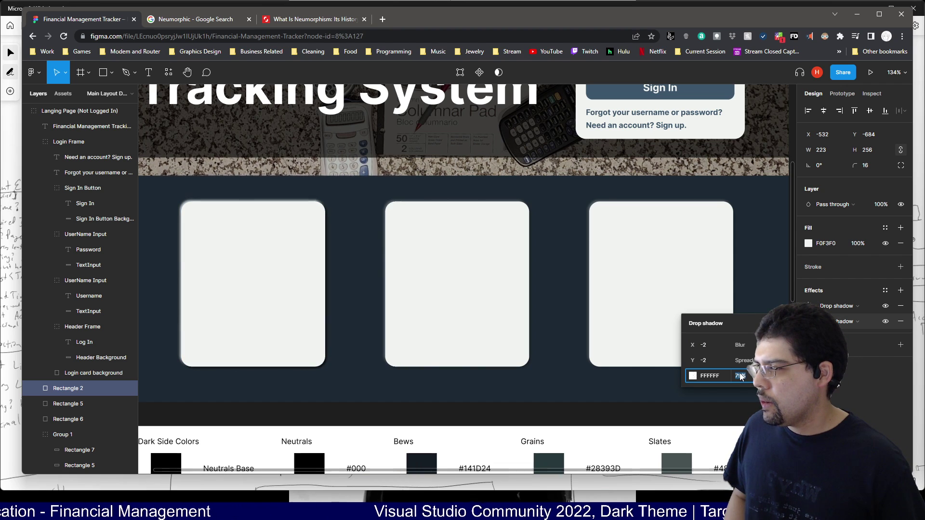
{"action": "key", "text": "shift+Up"}
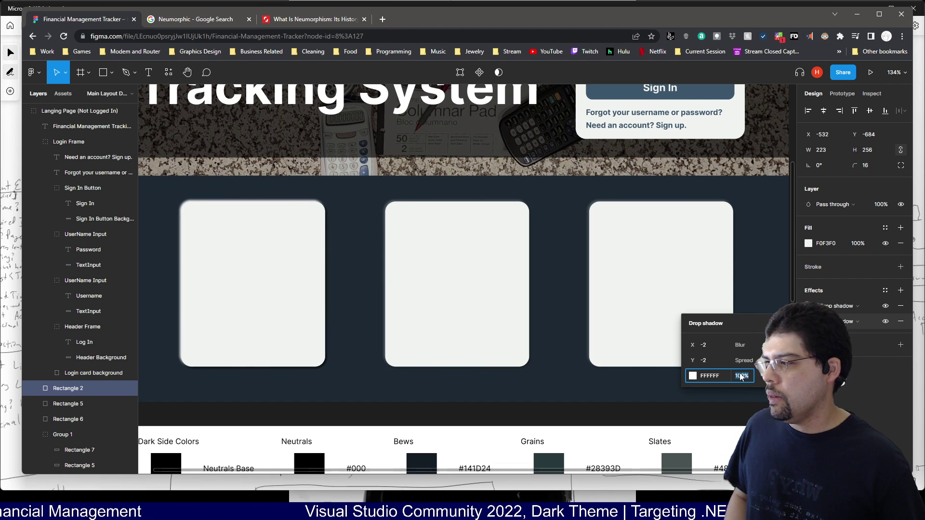
{"action": "key", "text": "shift+Down"}
{"action": "key", "text": "shift+Down"}
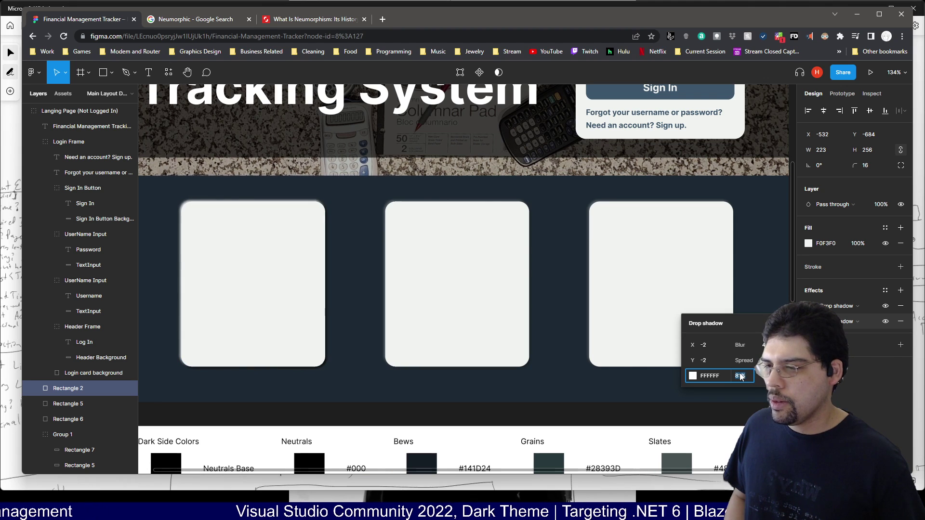
{"action": "key", "text": "shift+Down"}
{"action": "key", "text": "shift+Down"}
{"action": "key", "text": "shift+Down"}
{"action": "key", "text": "shift+Down"}
{"action": "key", "text": "shift+Down"}
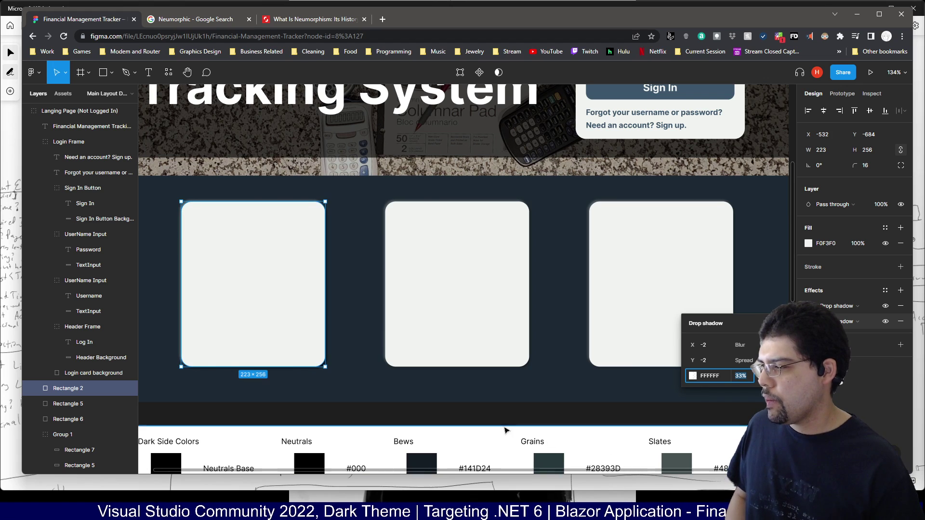
{"action": "left_click", "coordinate": [372, 374]}
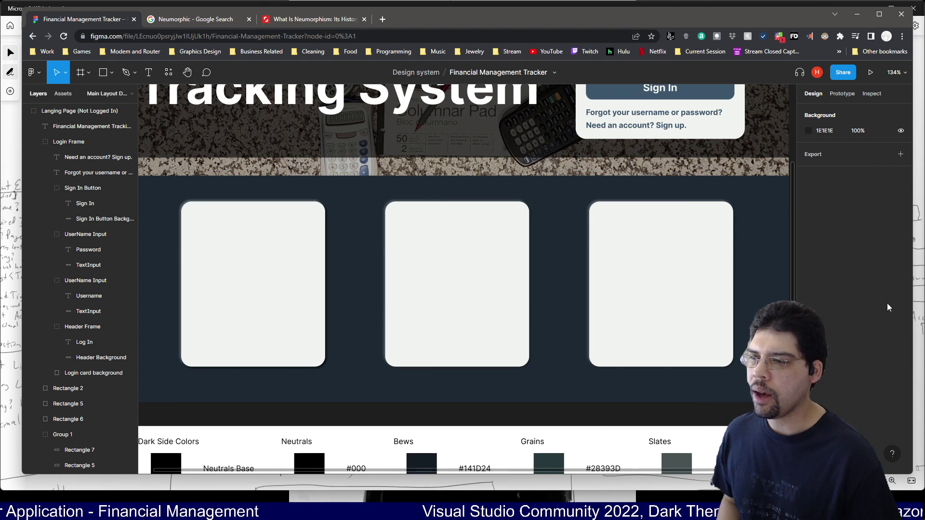
Draw a rectangle about 161 × 102 in the upper part of the first card and give it an inner shadow
{"action": "key", "text": "r"}
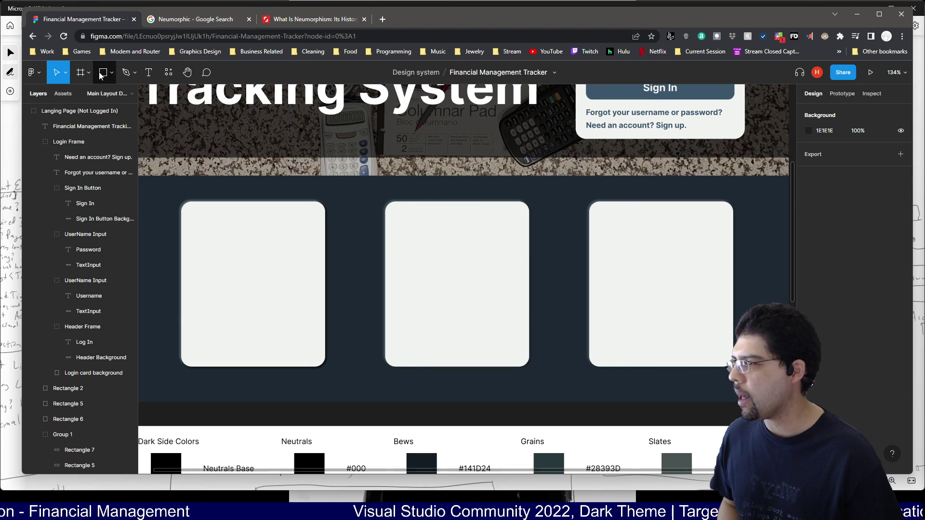
{"action": "left_click_drag", "start_coordinate": [208, 226], "coordinate": [313, 291]}
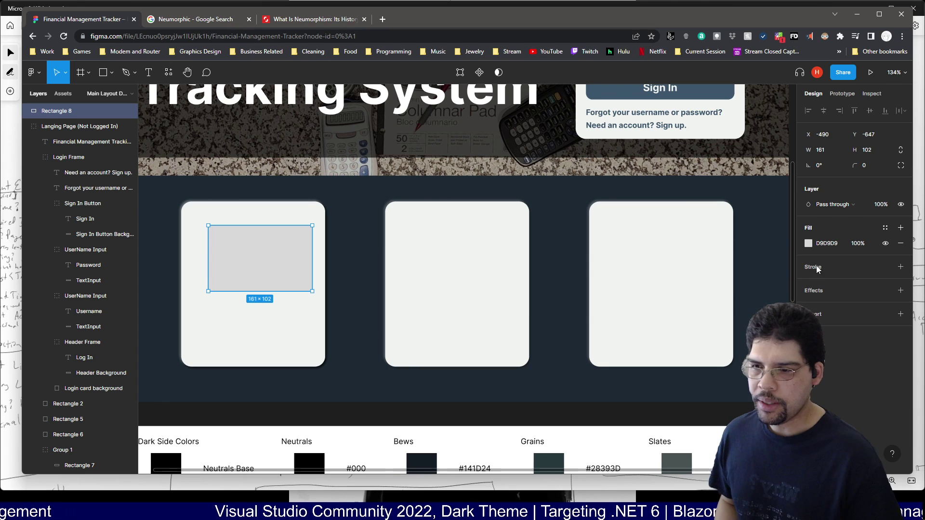
{"action": "left_click", "coordinate": [818, 292]}
{"action": "left_click", "coordinate": [850, 305]}
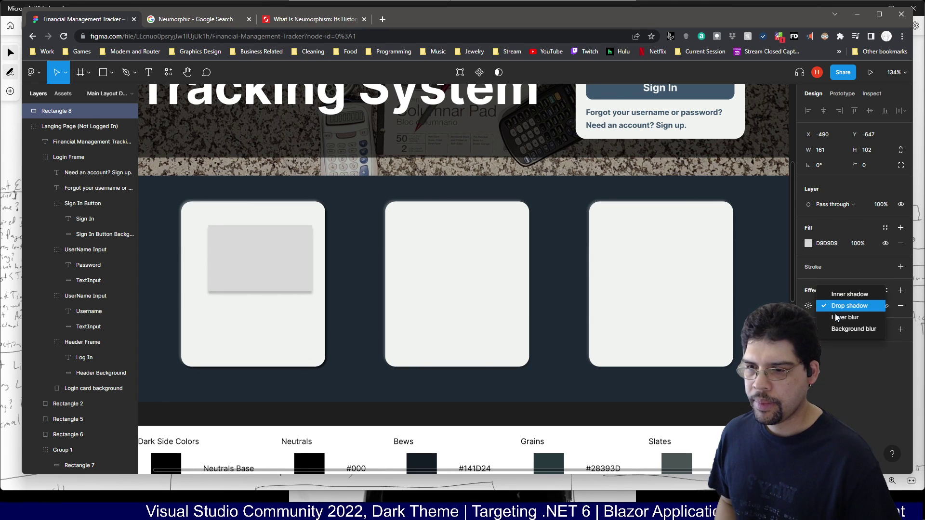
{"action": "left_click", "coordinate": [848, 295]}
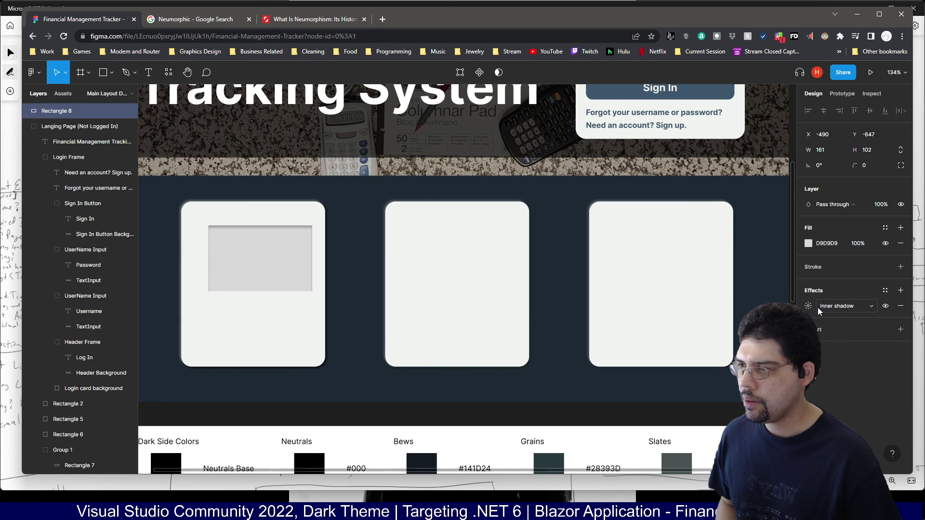
Set the X offset of the small rectangle's inner shadow to -4
{"action": "left_click", "coordinate": [809, 306]}
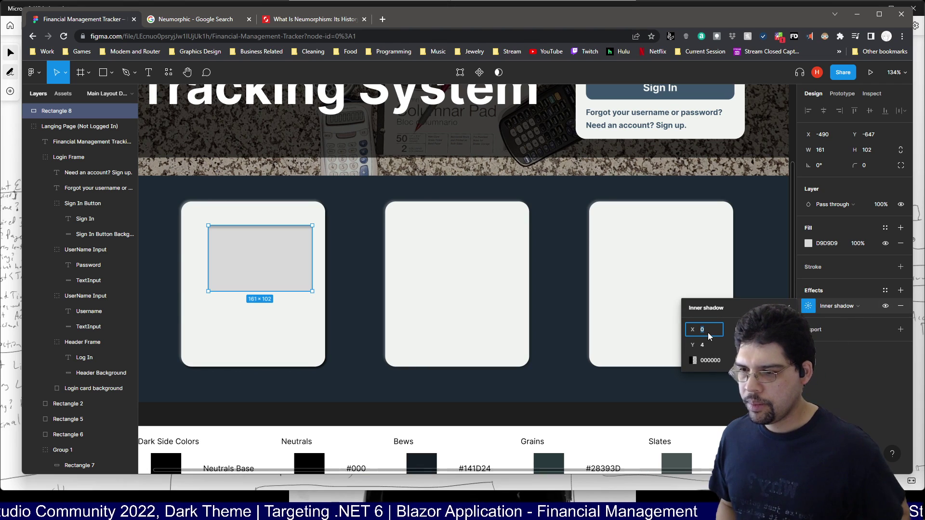
{"action": "type", "text": "4"}
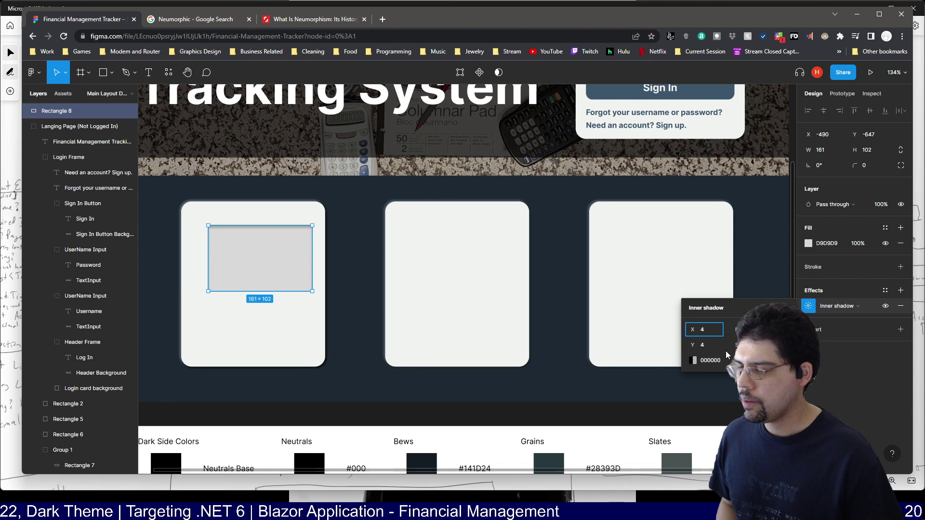
{"action": "key", "text": "BackSpace"}
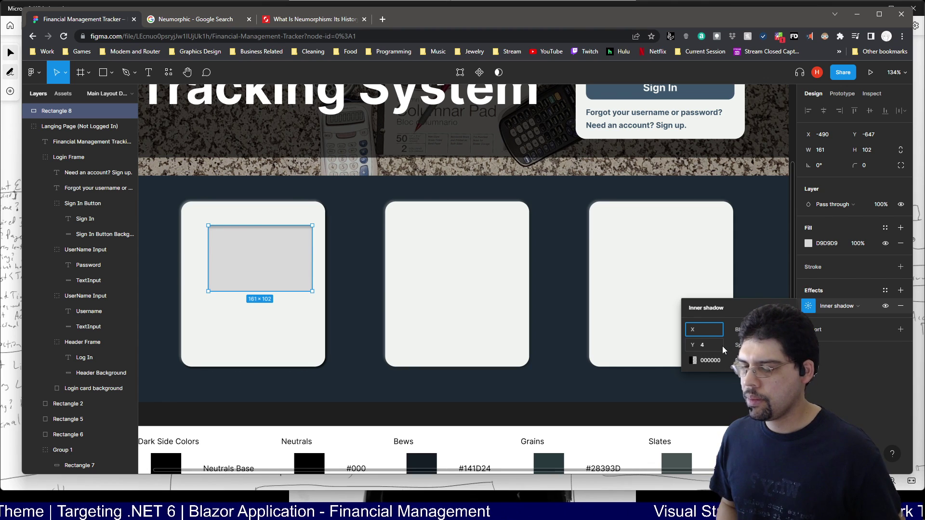
{"action": "type", "text": "-4"}
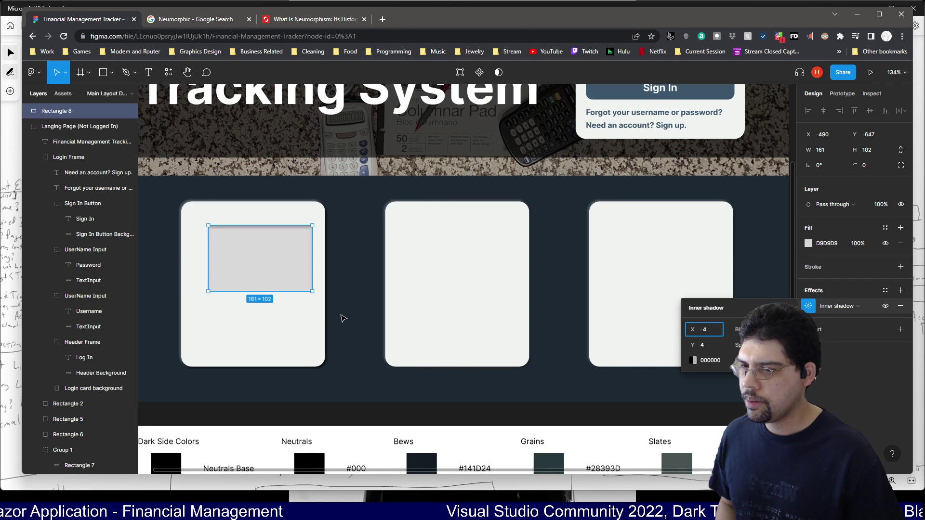
{"action": "left_click", "coordinate": [358, 316]}
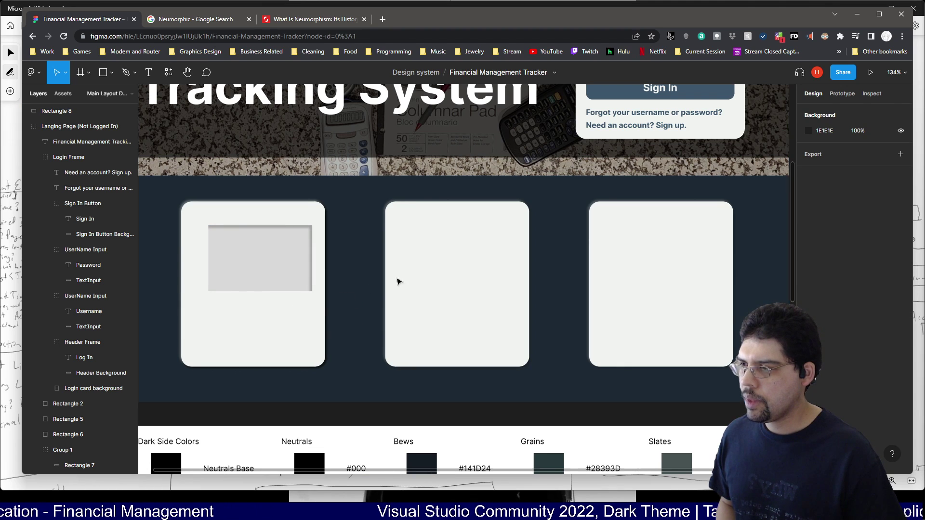
{"action": "left_click", "coordinate": [901, 154]}
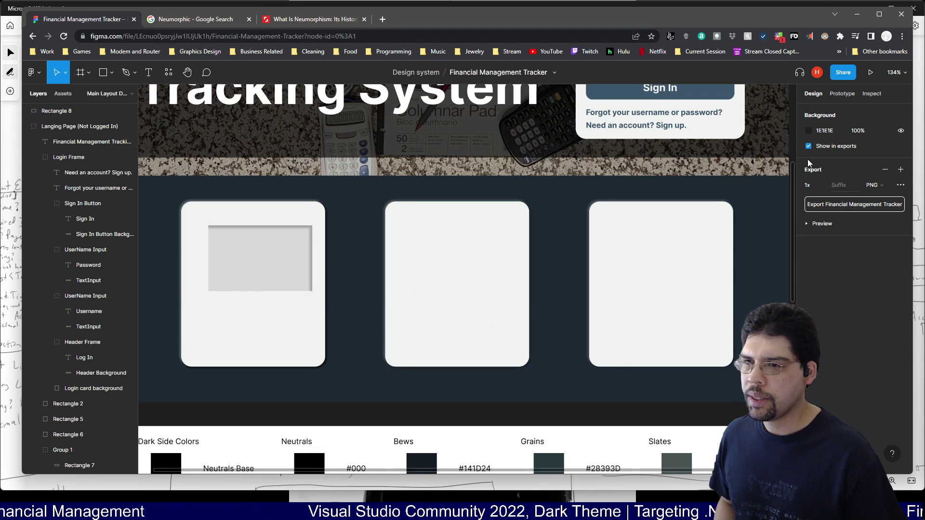
Set the X offset of the grey rectangle's inner shadow to 4
{"action": "double_click", "coordinate": [277, 252]}
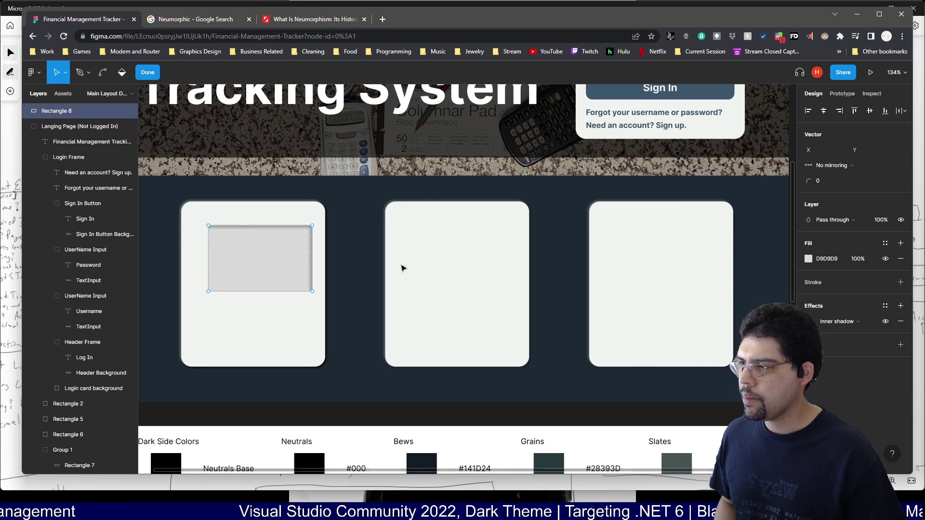
{"action": "left_click", "coordinate": [837, 322]}
{"action": "left_click", "coordinate": [850, 321]}
{"action": "left_click", "coordinate": [811, 322]}
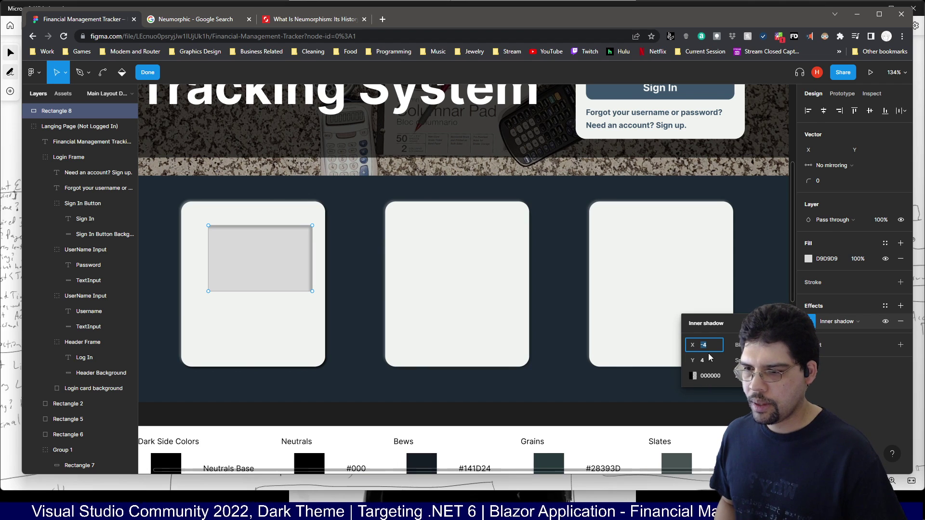
{"action": "type", "text": "4"}
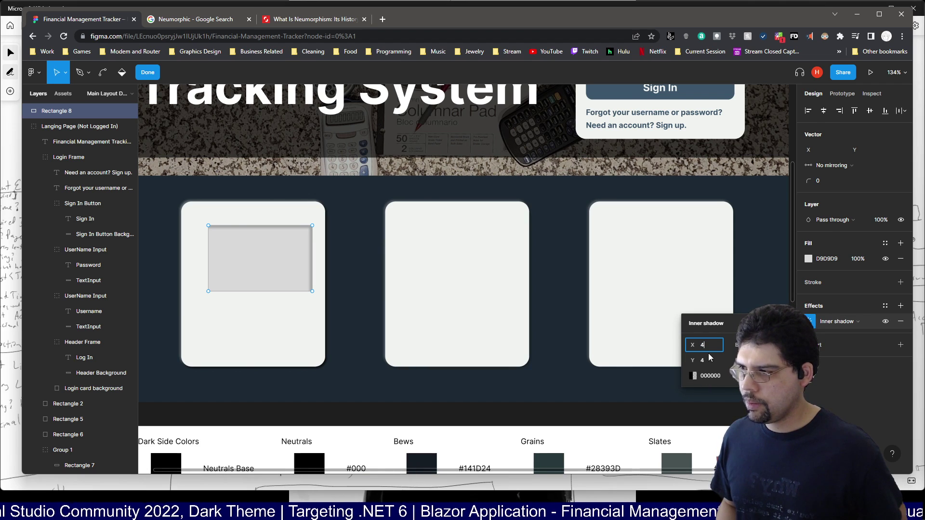
{"action": "key", "text": "Return"}
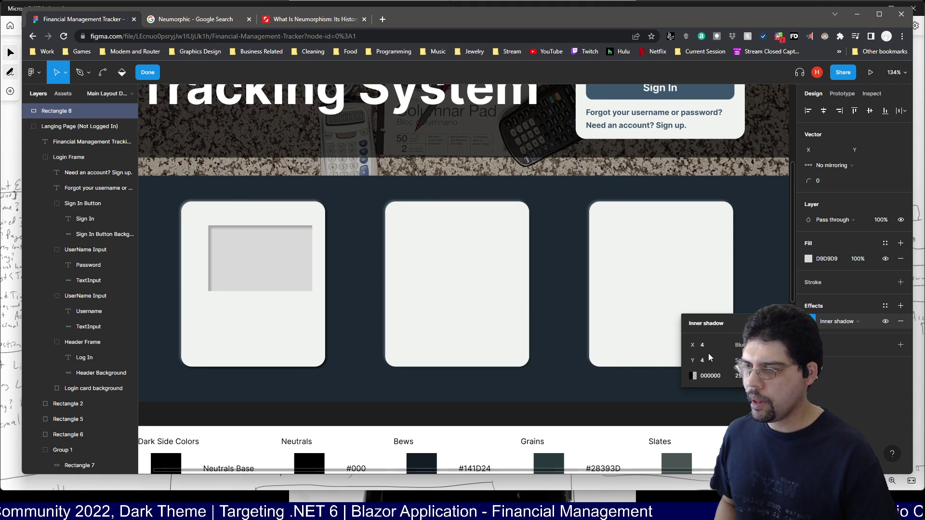
{"action": "left_click", "coordinate": [262, 283]}
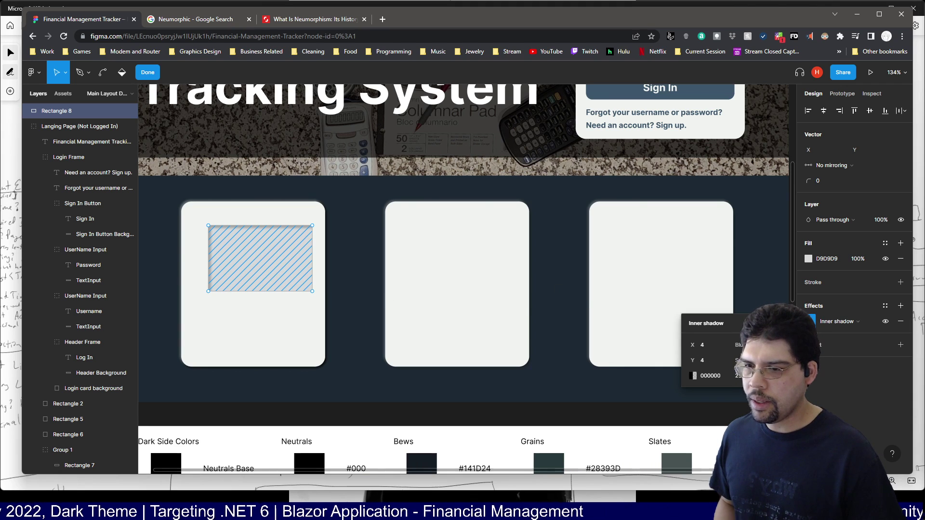
Add a second effect to the grey rectangle and make it an inner shadow
{"action": "left_click", "coordinate": [901, 306]}
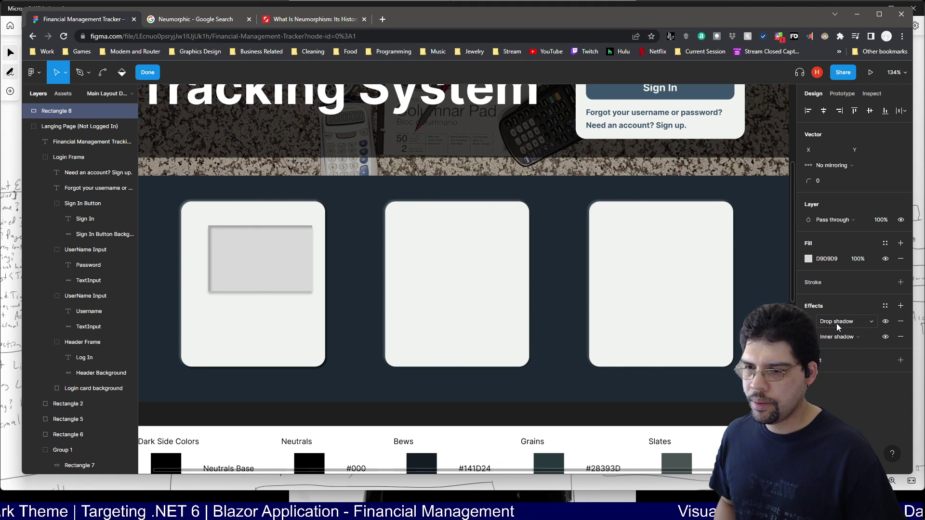
{"action": "left_click", "coordinate": [837, 321]}
{"action": "left_click", "coordinate": [849, 310]}
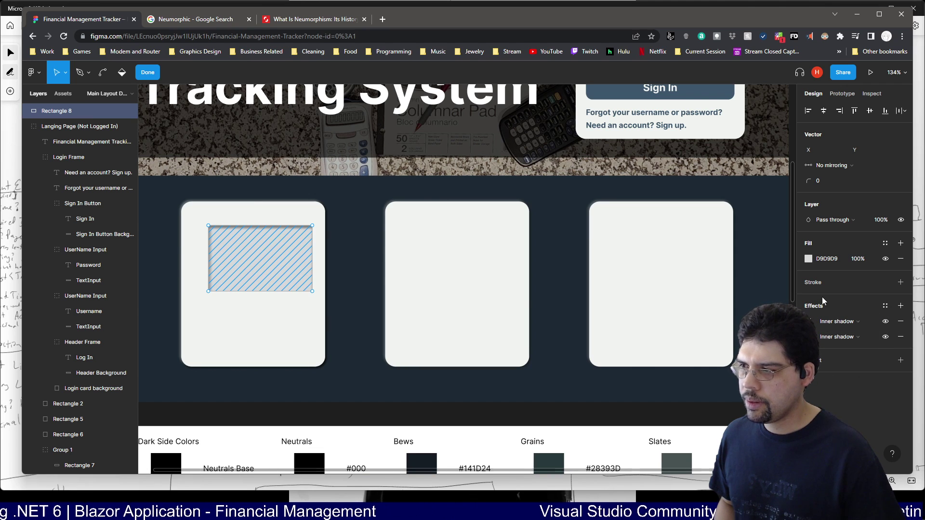
Set the grey rectangle's first inner shadow to white FFFFFF with an X offset of -4
{"action": "left_click", "coordinate": [812, 321]}
{"action": "left_click", "coordinate": [710, 375]}
{"action": "type", "text": "ffffff"}
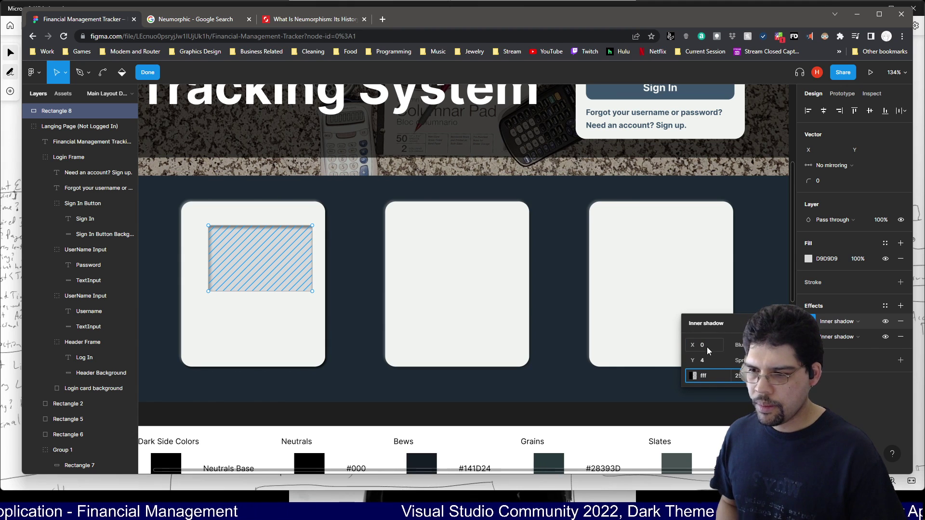
{"action": "left_click", "coordinate": [707, 345]}
{"action": "type", "text": "4"}
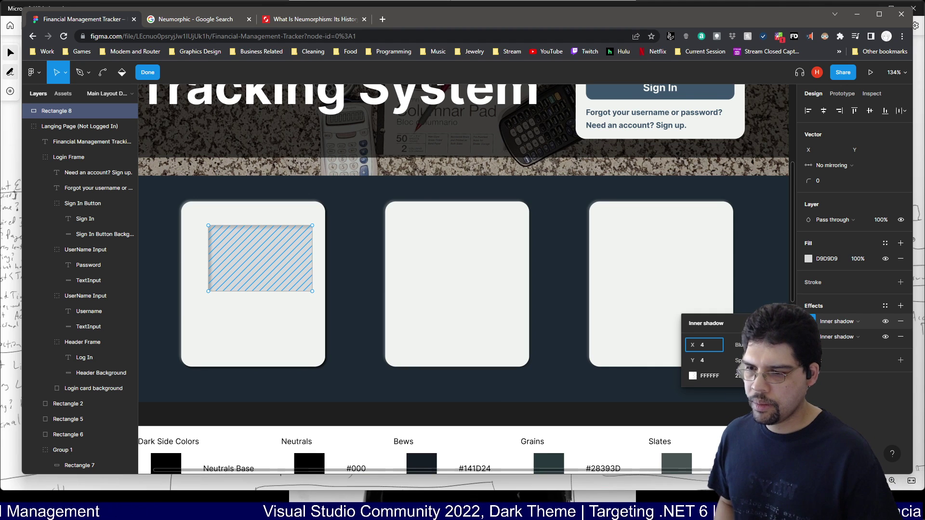
{"action": "key", "text": "Home"}
{"action": "type", "text": "-"}
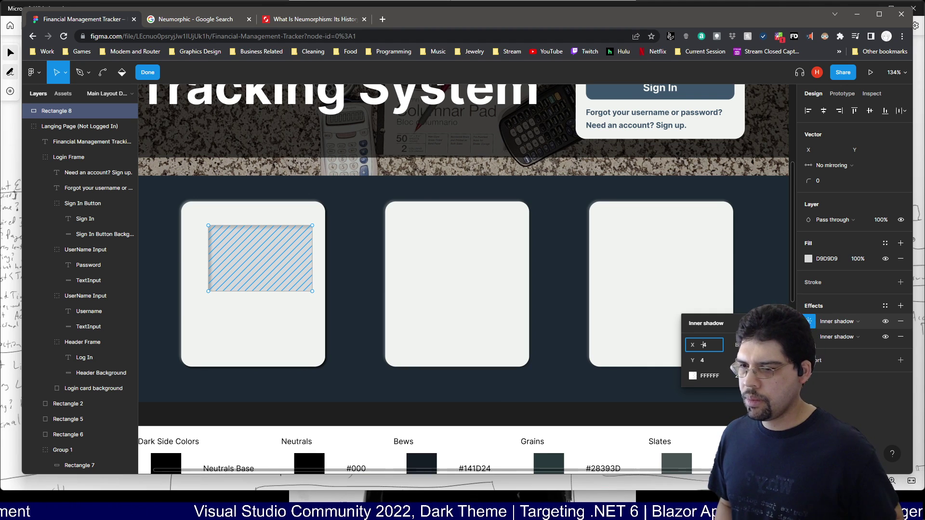
{"action": "key", "text": "Return"}
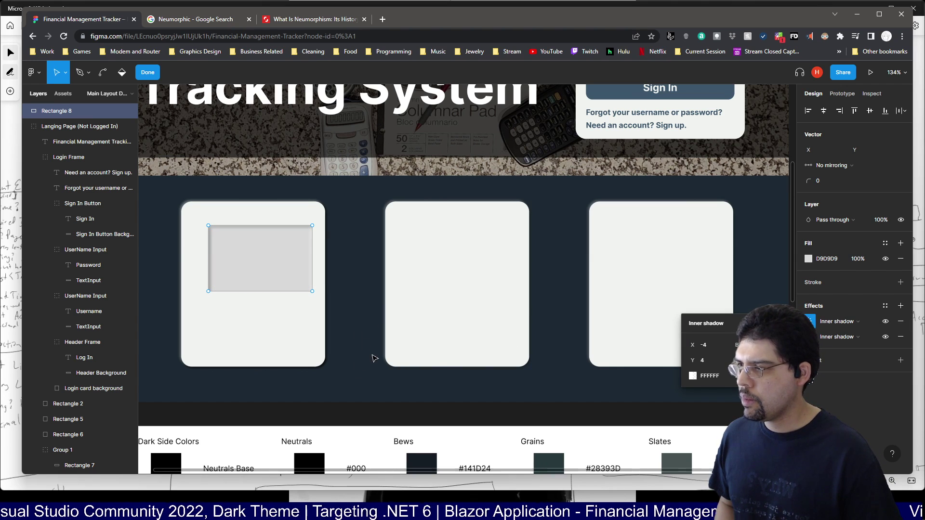
Move the grey rectangle slightly to the left and set its white inner shadow's Y offset to -4
{"action": "mouse_move", "coordinate": [273, 279]}
{"action": "left_mouse_down"}
{"action": "mouse_move", "coordinate": [256, 282]}
{"action": "mouse_move", "coordinate": [265, 277]}
{"action": "left_mouse_up"}
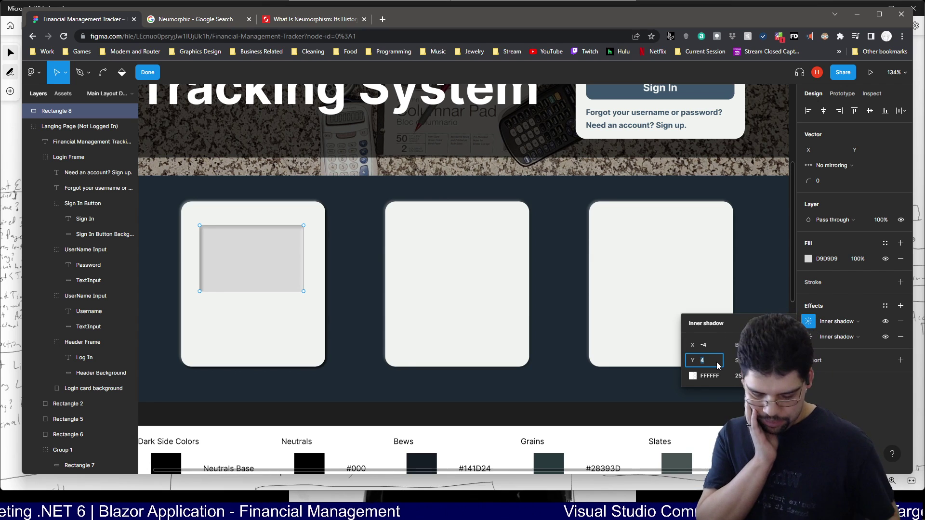
{"action": "key", "text": "Return"}
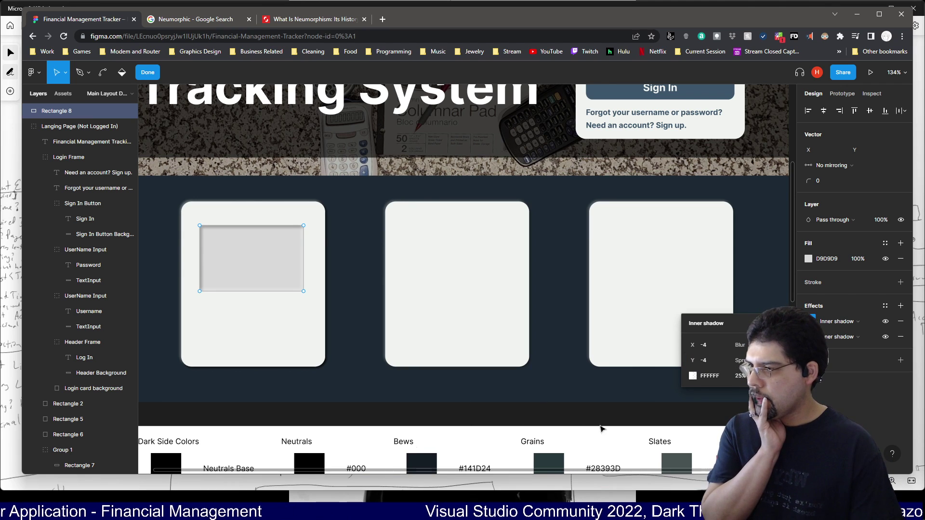
{"action": "mouse_move", "coordinate": [524, 436]}
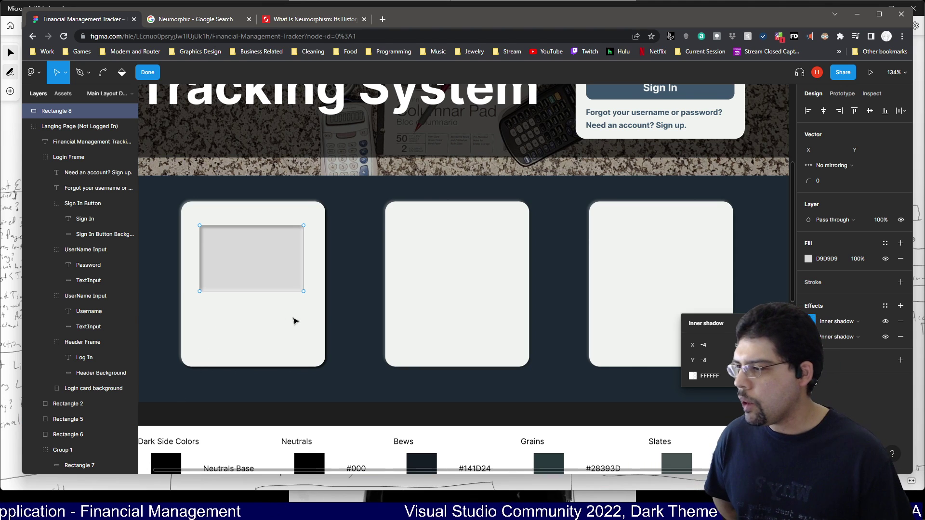
Leave vector editing and delete the grey rectangle from the first card
{"action": "key", "text": "Escape"}
{"action": "key", "text": "Escape"}
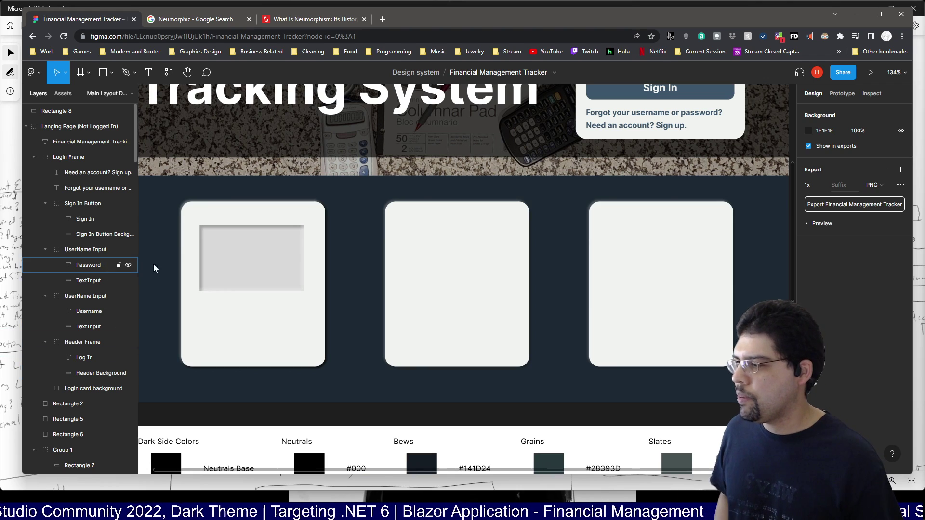
{"action": "left_click", "coordinate": [256, 257]}
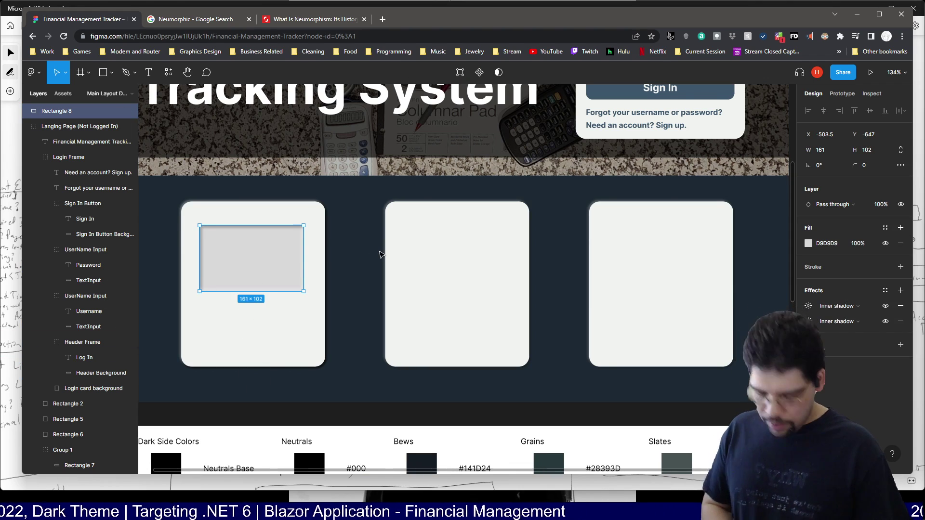
{"action": "key", "text": "Delete"}
Add two drop shadow effects to the Sign In button group in the login card
{"action": "scroll", "coordinate": [647, 286], "scroll_direction": "up", "scroll_amount": 2}
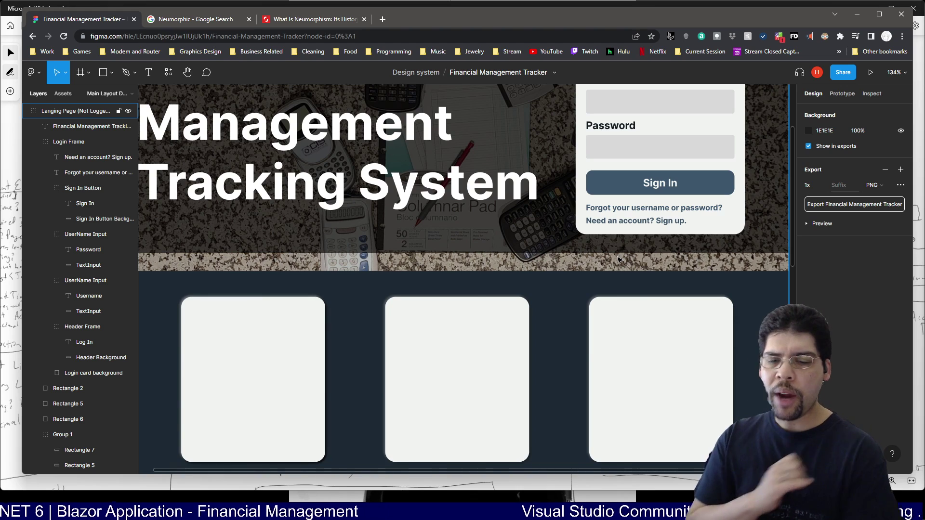
{"action": "left_click", "coordinate": [611, 187]}
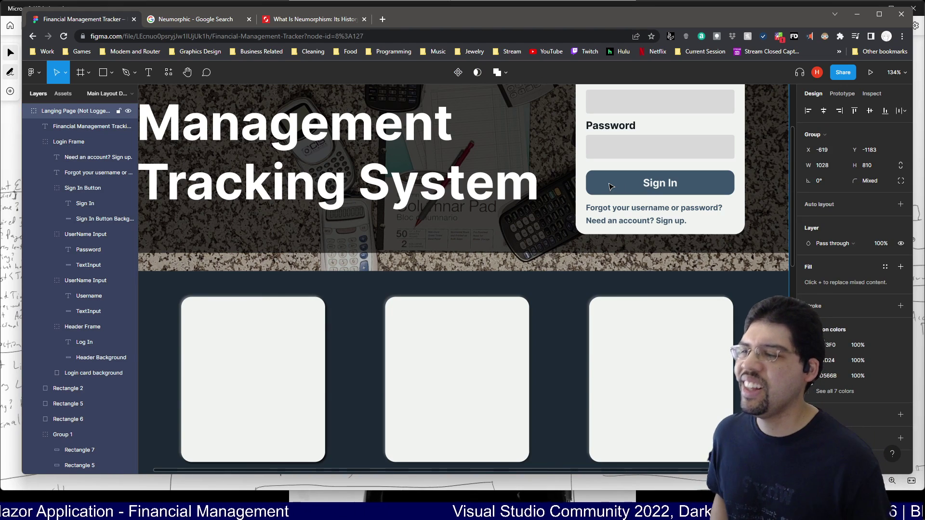
{"action": "left_click", "coordinate": [611, 186]}
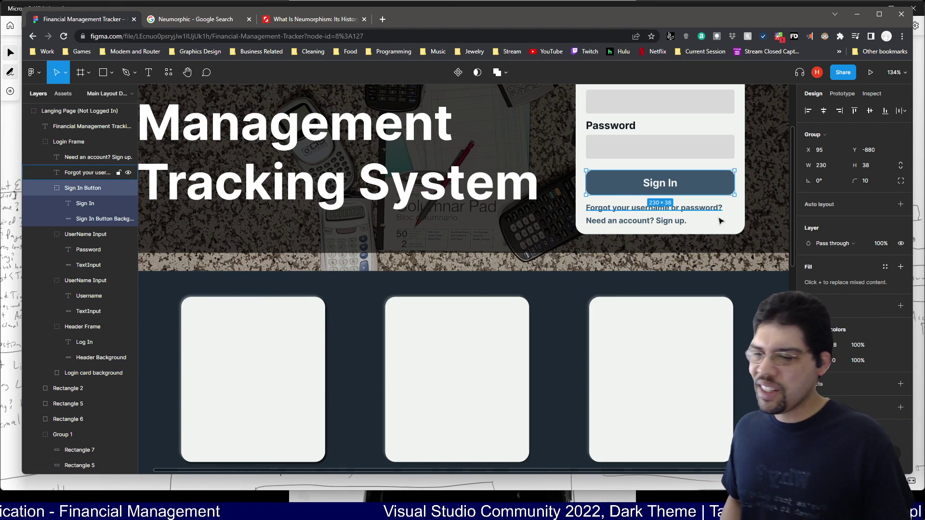
{"action": "left_click", "coordinate": [824, 385]}
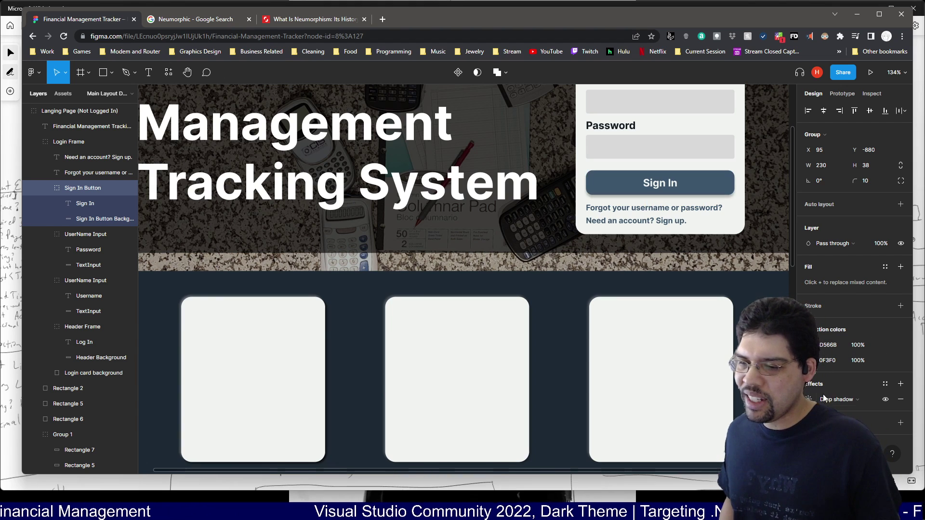
{"action": "left_click", "coordinate": [899, 384]}
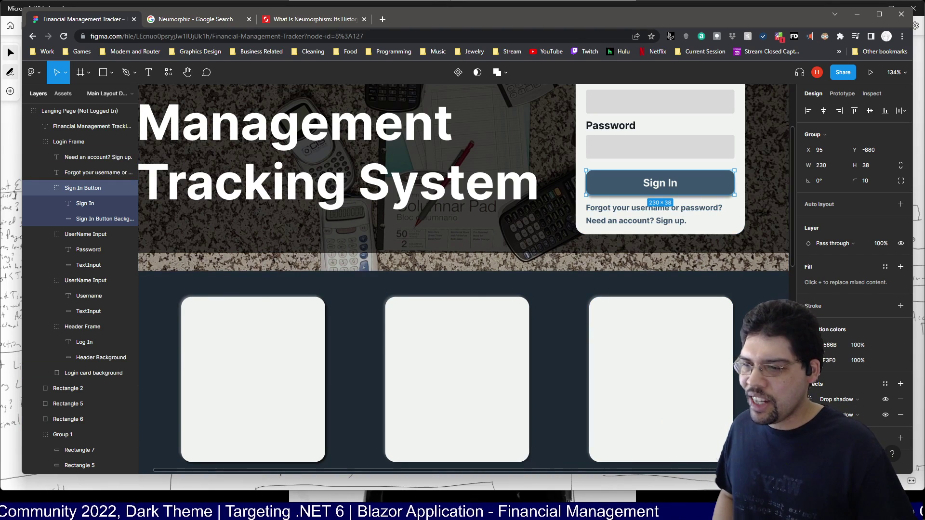
{"action": "left_click", "coordinate": [829, 400]}
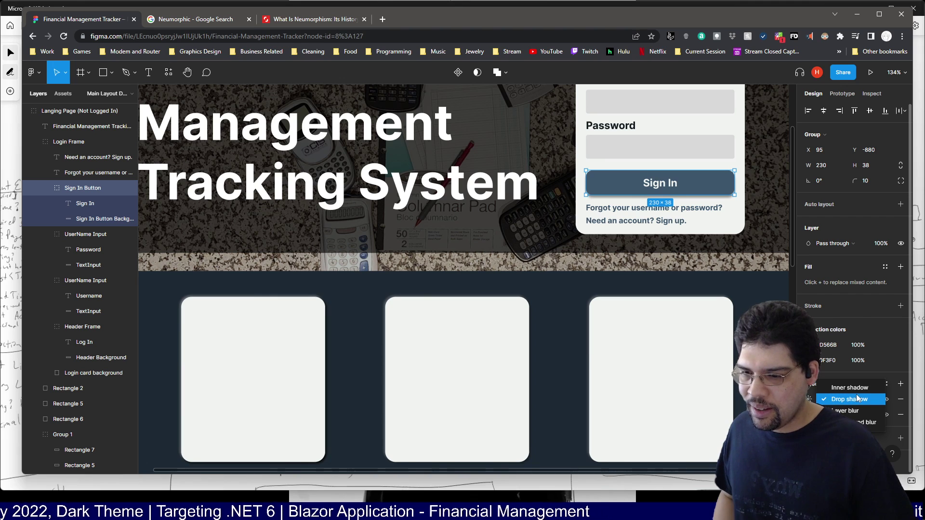
{"action": "left_click", "coordinate": [849, 400]}
Set the Sign In button's first drop shadow to X -2, Y -2 and colour FFFFFF
{"action": "left_click", "coordinate": [811, 399]}
{"action": "left_click", "coordinate": [714, 407]}
{"action": "type", "text": "-2"}
{"action": "key", "text": "Tab"}
{"action": "type", "text": "-2"}
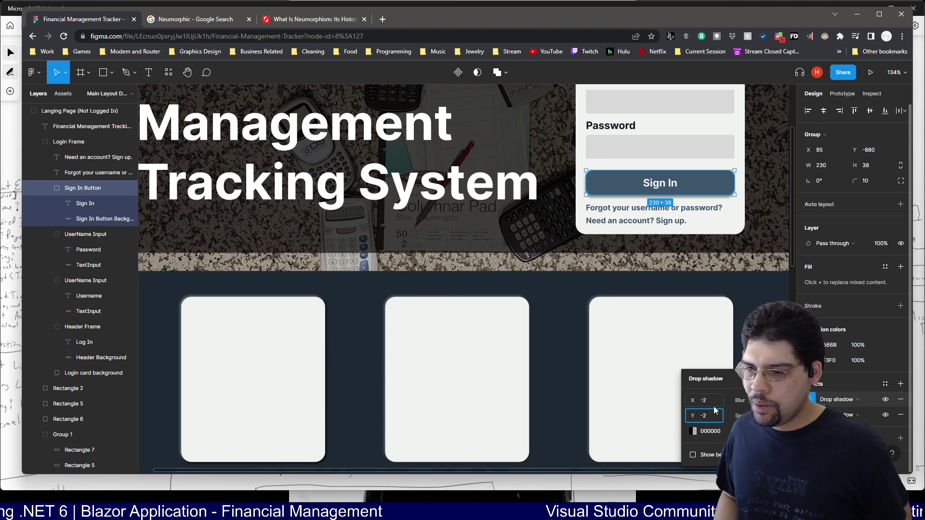
{"action": "left_click", "coordinate": [714, 431]}
{"action": "type", "text": "fff"}
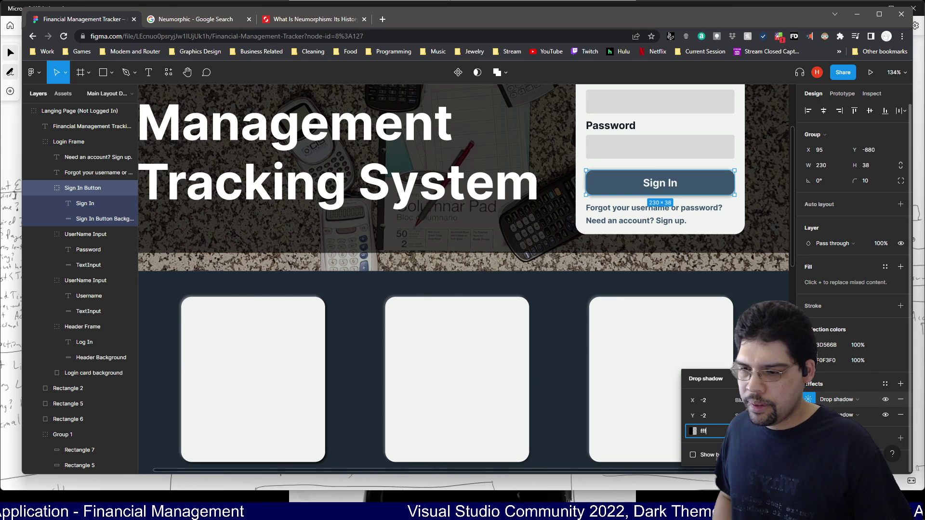
{"action": "key", "text": "Return"}
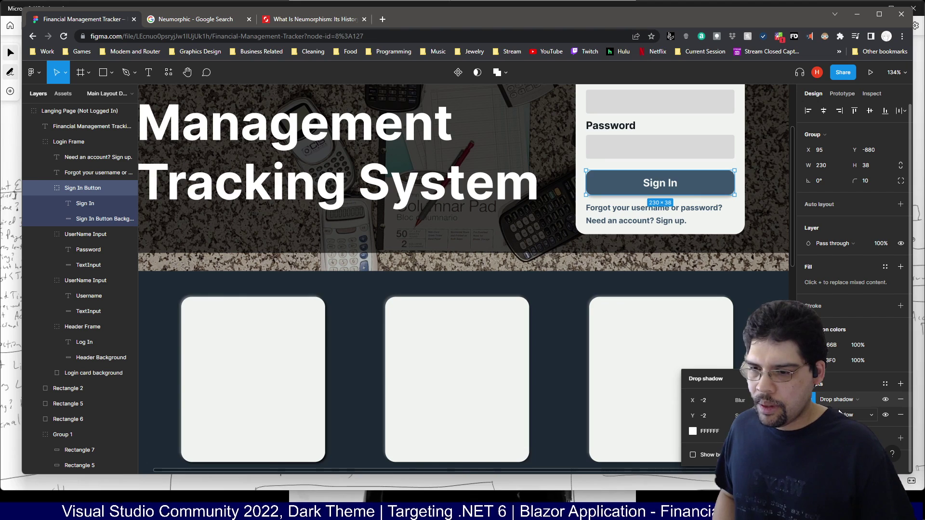
Set the Sign In button's second, dark drop shadow to X 2 and Y 2
{"action": "left_click", "coordinate": [810, 415]}
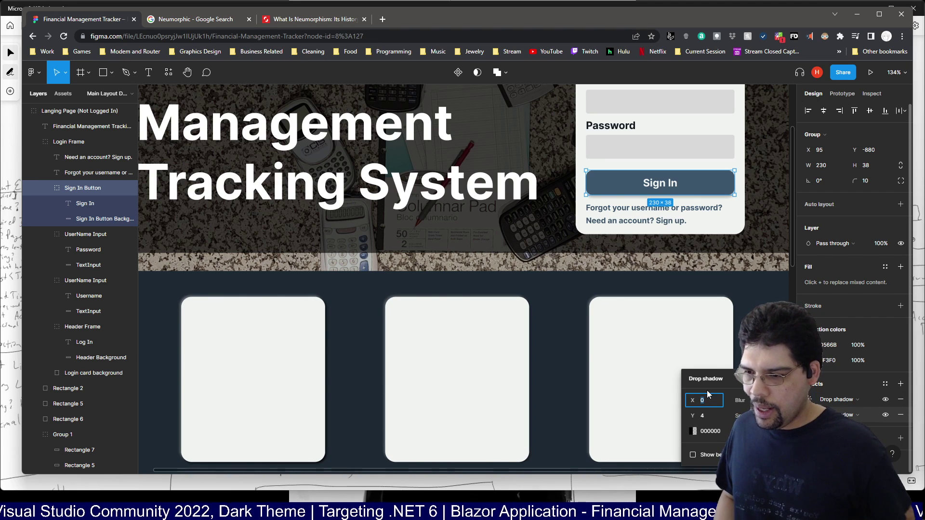
{"action": "type", "text": "2"}
{"action": "key", "text": "Tab"}
{"action": "type", "text": "2"}
{"action": "key", "text": "Tab"}
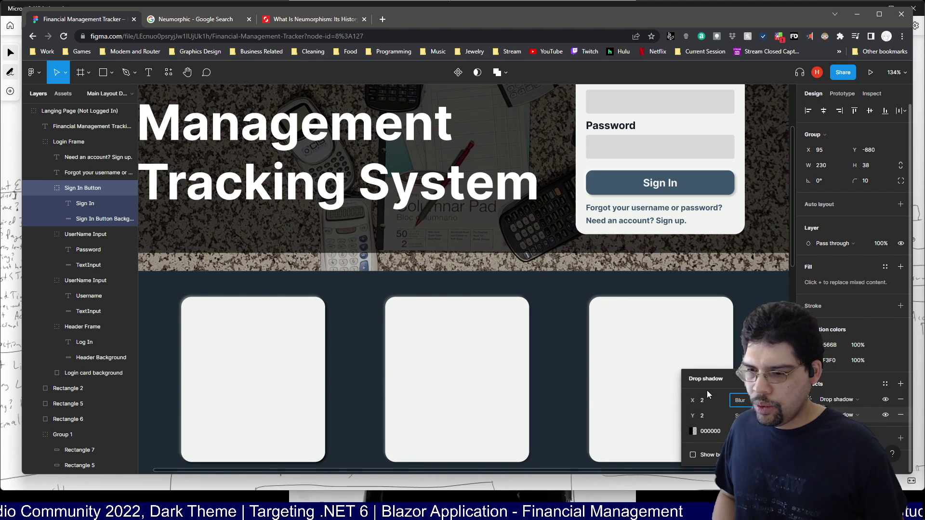
{"action": "key", "text": "Escape"}
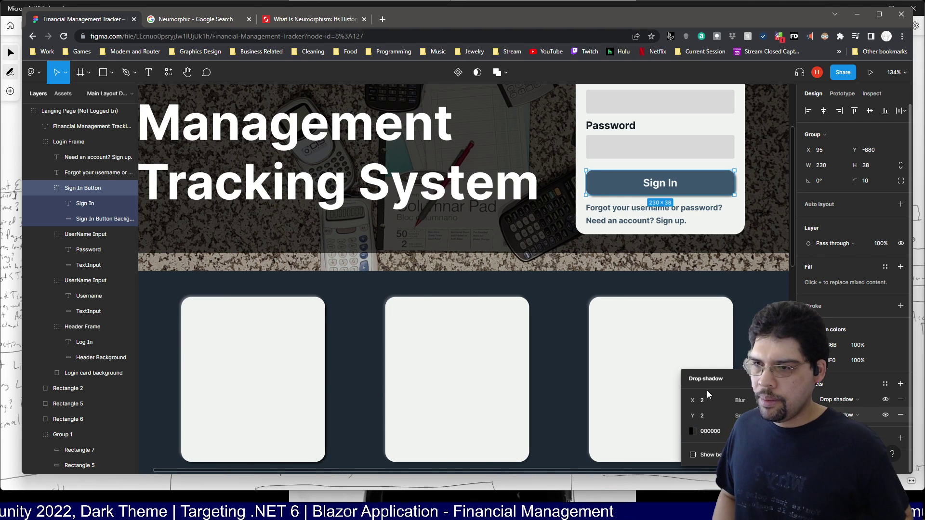
{"action": "left_click", "coordinate": [752, 260]}
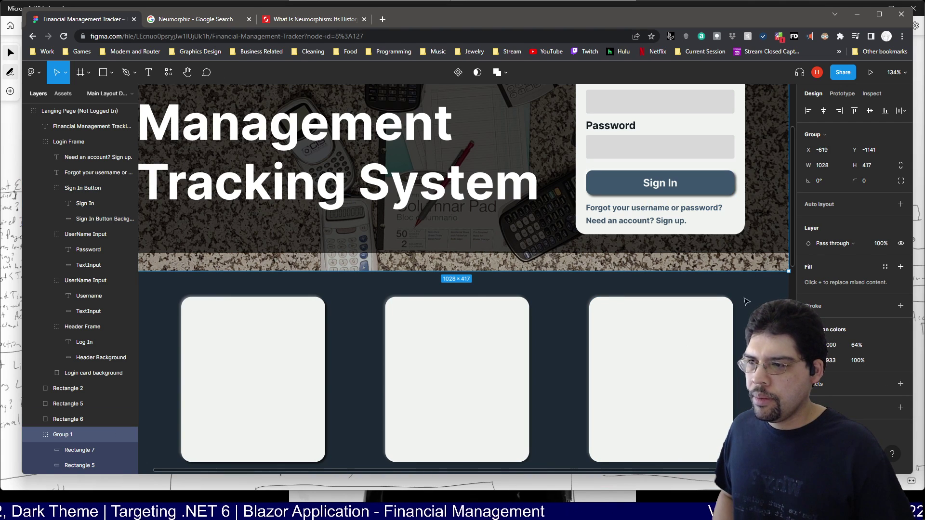
Try slightly different off-white values, such as F1F4F1, for the Sign In button's light selection colour
{"action": "left_click", "coordinate": [644, 189]}
{"action": "double_click", "coordinate": [641, 190]}
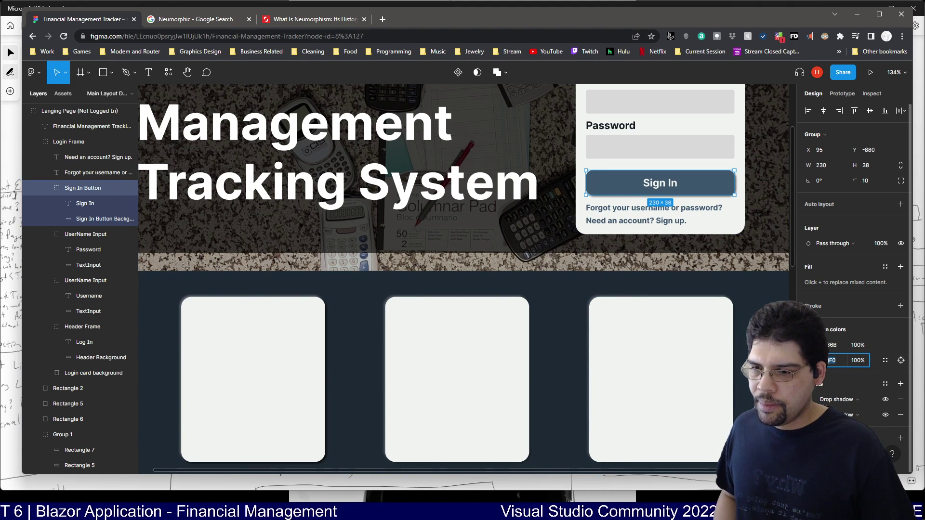
{"action": "type", "text": "F1F4F1"}
{"action": "key", "text": "Return"}
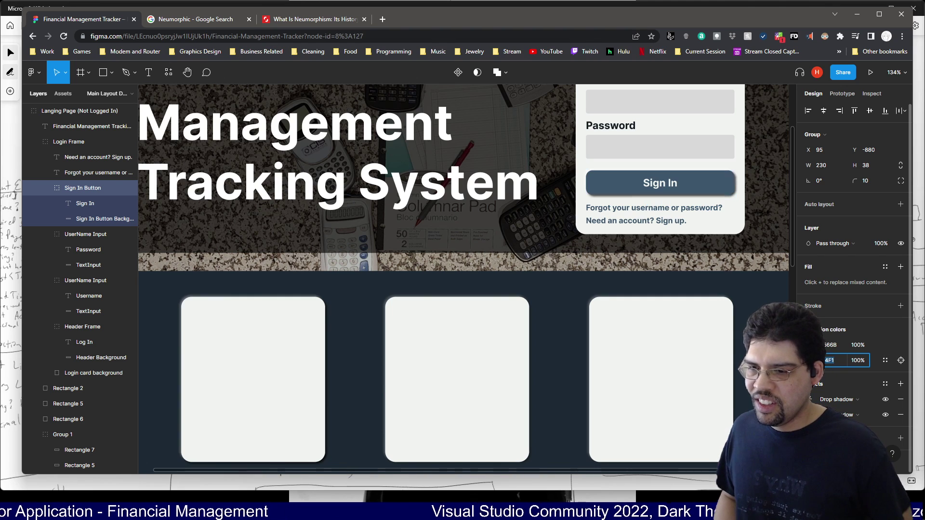
{"action": "type", "text": "F1F4FD"}
{"action": "key", "text": "Return"}
{"action": "type", "text": "F1F4FA"}
{"action": "key", "text": "Return"}
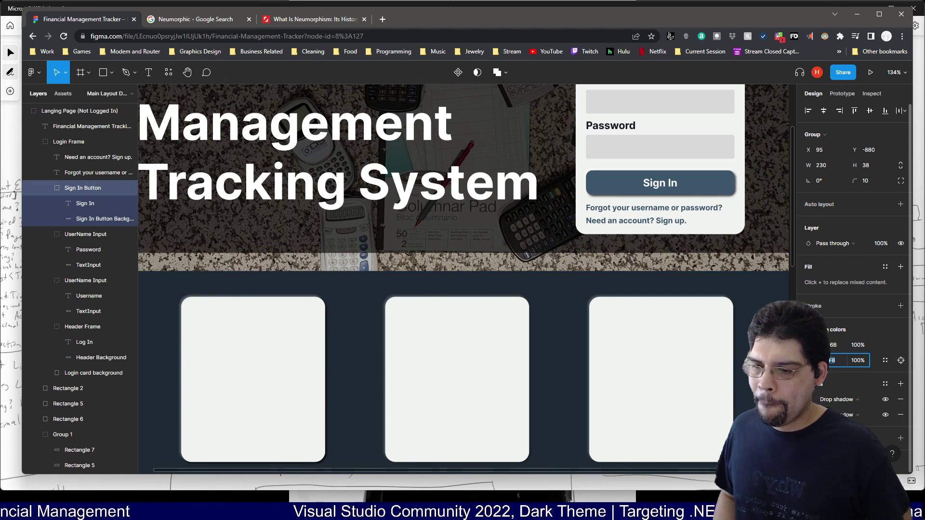
{"action": "type", "text": "F1F4F0"}
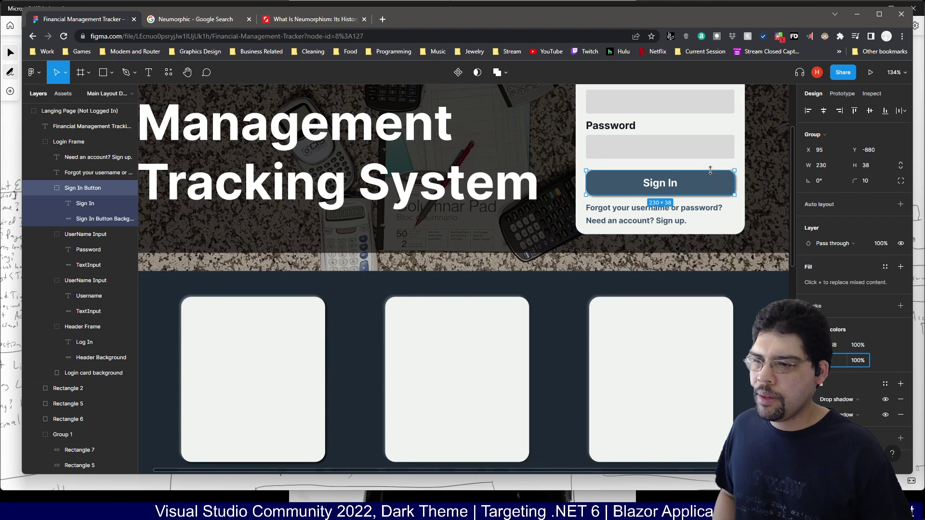
Change the colour of the Sign In button's light drop shadow to DDDDDD
{"action": "double_click", "coordinate": [270, 368]}
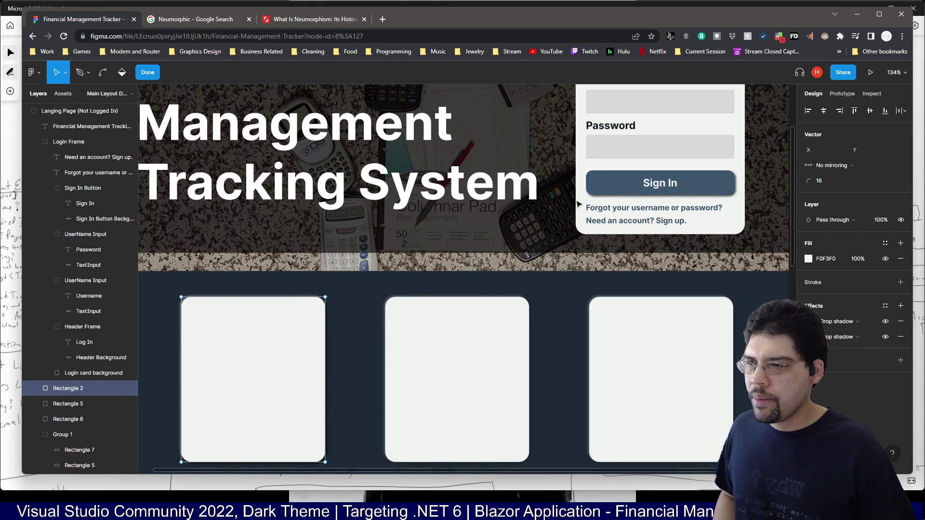
{"action": "left_click", "coordinate": [611, 185]}
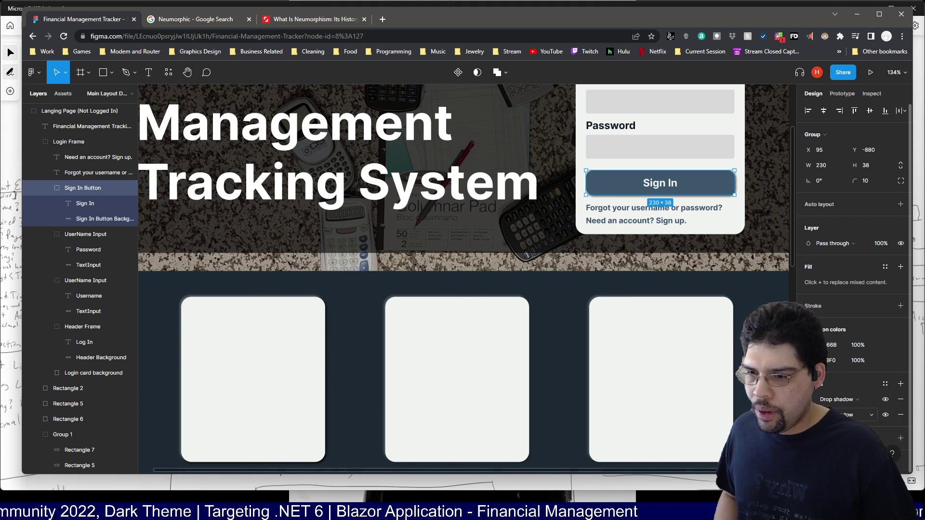
{"action": "left_click", "coordinate": [812, 399]}
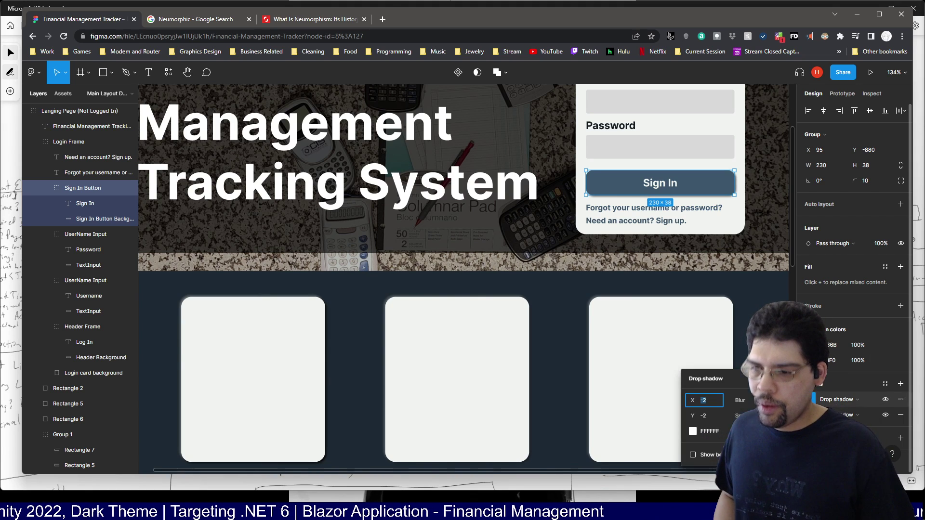
{"action": "left_click", "coordinate": [722, 432]}
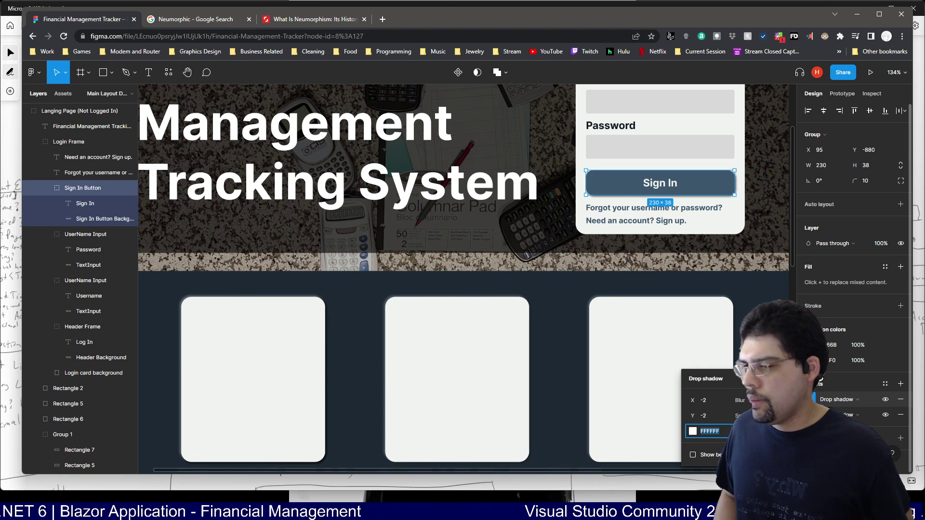
{"action": "type", "text": "DDDDDD"}
{"action": "key", "text": "Return"}
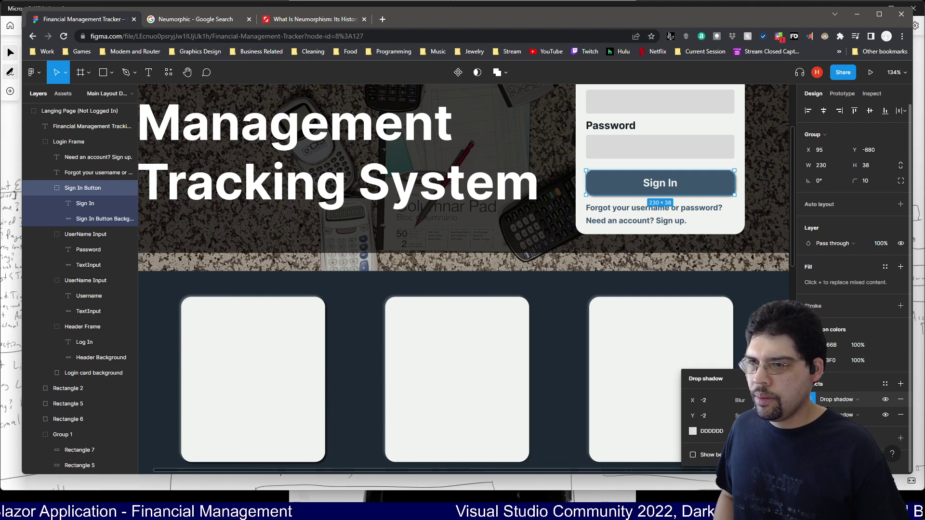
{"action": "left_click", "coordinate": [761, 243]}
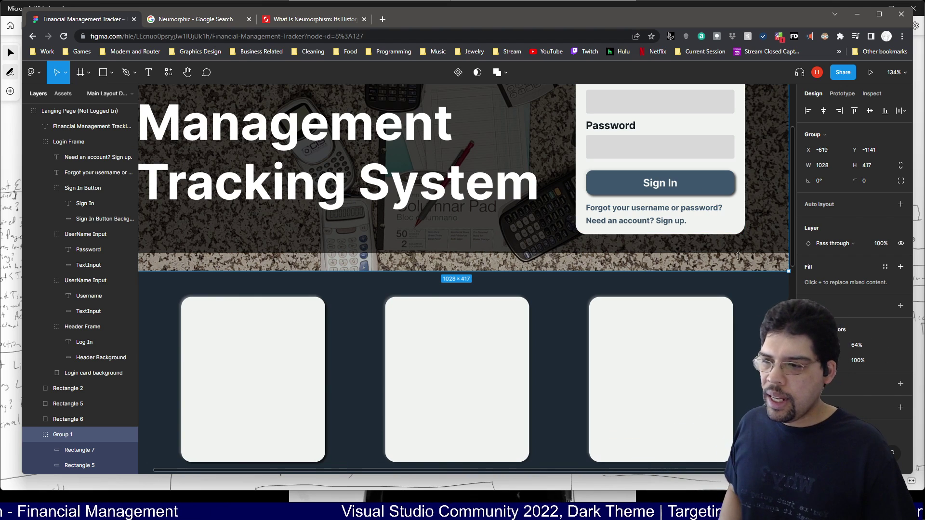
Change the colour of the Sign In button's light drop shadow to DCDCDC
{"action": "double_click", "coordinate": [684, 188]}
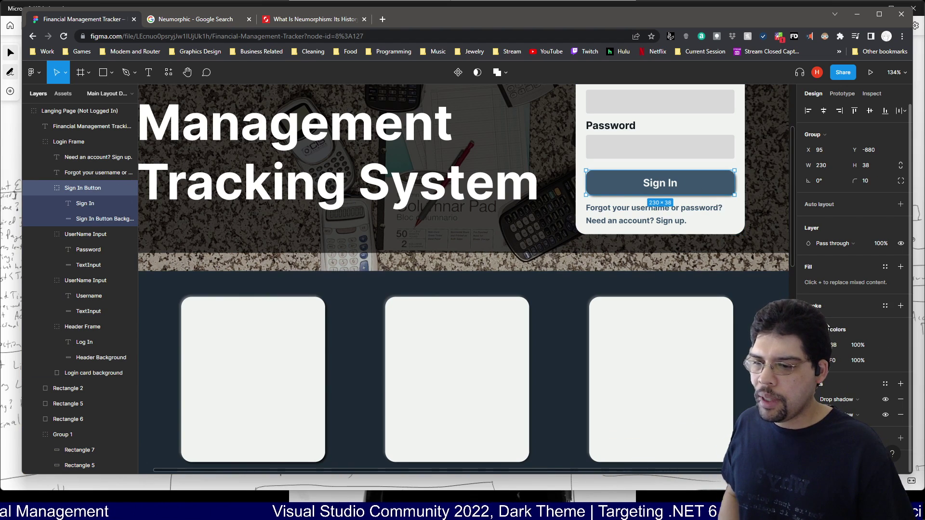
{"action": "left_click", "coordinate": [833, 365]}
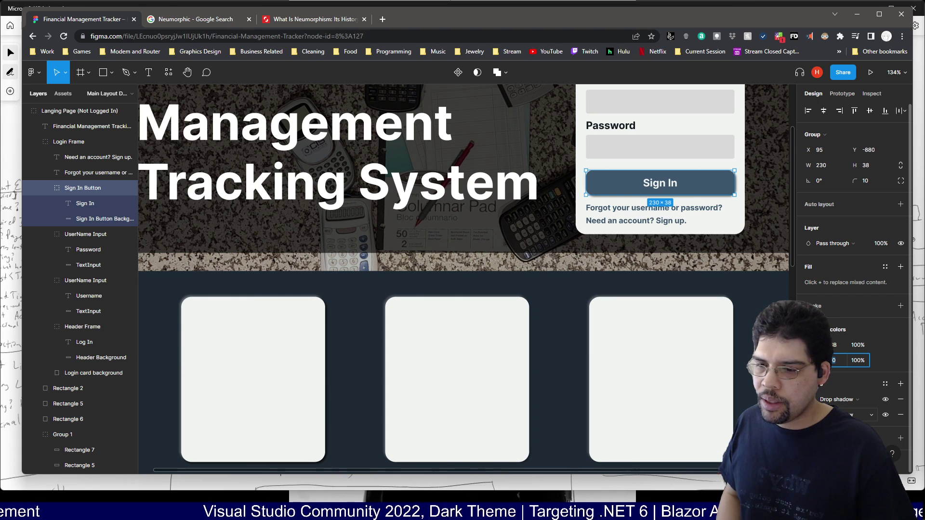
{"action": "left_click", "coordinate": [813, 400]}
{"action": "left_click", "coordinate": [709, 433]}
{"action": "type", "text": "DCDCDC"}
{"action": "key", "text": "Return"}
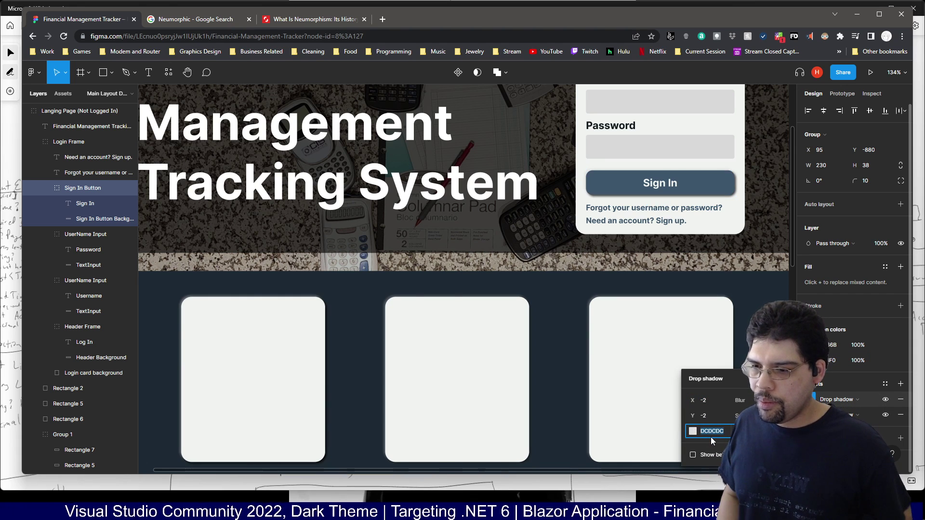
Try D3D3D3, 989898, 727272 and 909090 as the colour of the Sign In button's light drop shadow
{"action": "type", "text": "D4D4D4"}
{"action": "key", "text": "Return"}
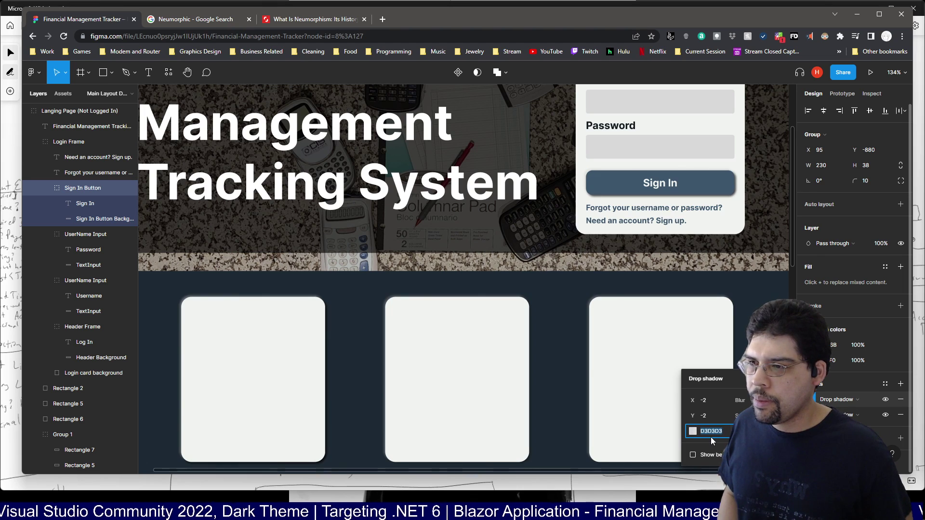
{"action": "type", "text": "989898"}
{"action": "key", "text": "Return"}
{"action": "type", "text": "727272"}
{"action": "key", "text": "Return"}
{"action": "type", "text": "909090"}
{"action": "key", "text": "Return"}
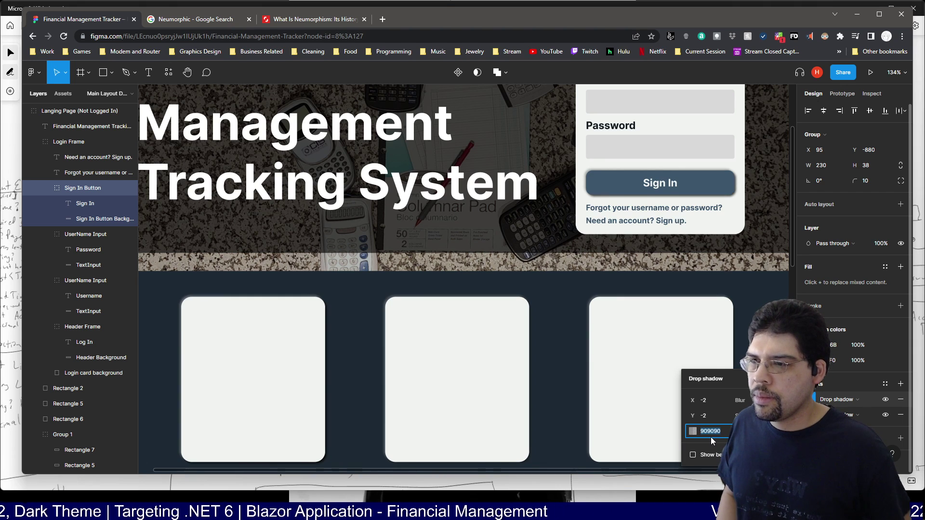
Lighten the Sign In button's light drop shadow colour through A0A0A0 and ABABAB, ending at B5B5B5
{"action": "type", "text": "A0A0A0"}
{"action": "key", "text": "Return"}
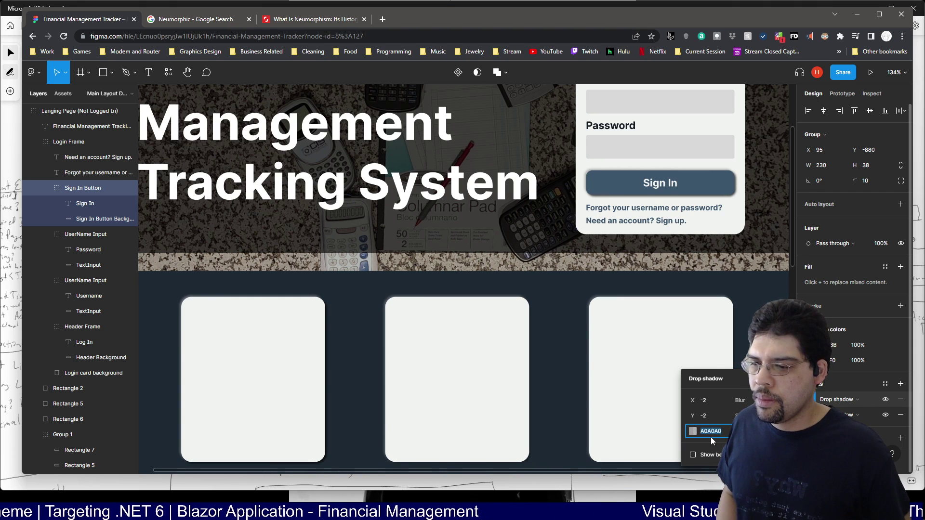
{"action": "type", "text": "ABABAB"}
{"action": "key", "text": "Return"}
{"action": "type", "text": "B5B5B5"}
{"action": "key", "text": "Return"}
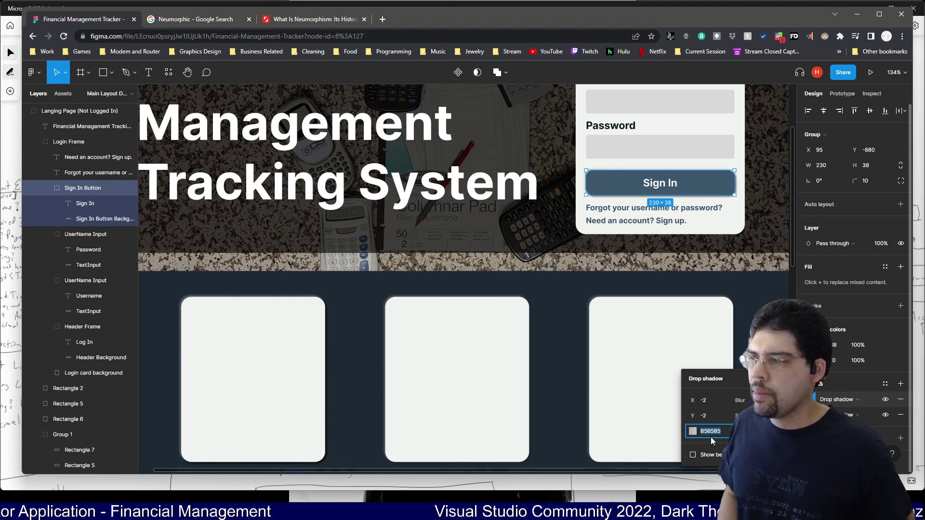
Switch to the Shutterstock neumorphism article and check the light and dark shadow offsets in its example diagram
{"action": "left_click", "coordinate": [316, 20]}
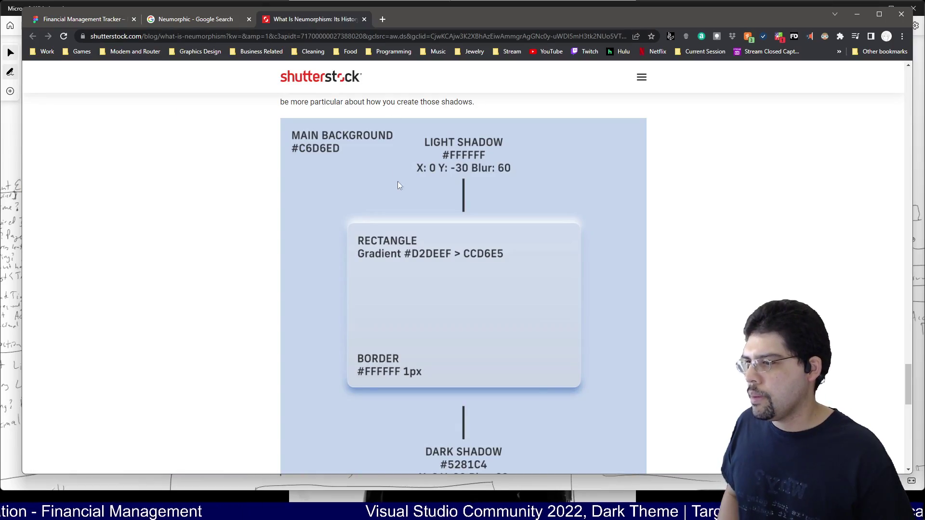
{"action": "scroll", "coordinate": [406, 250], "scroll_direction": "down", "scroll_amount": 15}
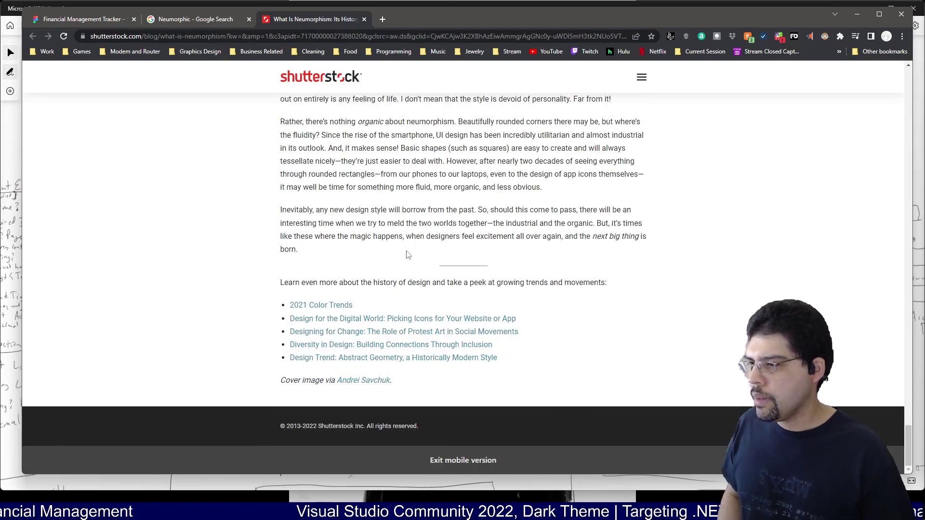
{"action": "scroll", "coordinate": [406, 255], "scroll_direction": "up", "scroll_amount": 15}
{"action": "scroll", "coordinate": [366, 327], "scroll_direction": "down", "scroll_amount": 4}
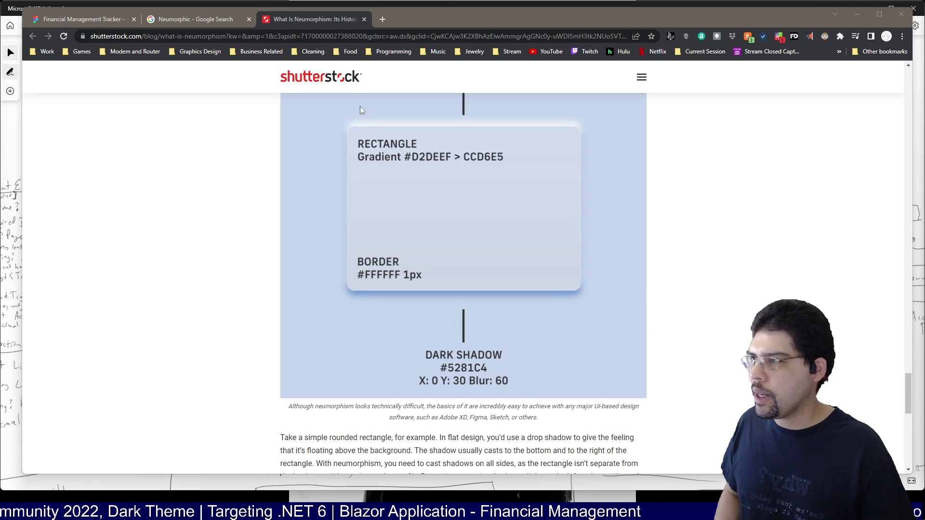
Return to the Figma design and set the X offset of both Sign In button drop shadows to 0
{"action": "left_click", "coordinate": [115, 20]}
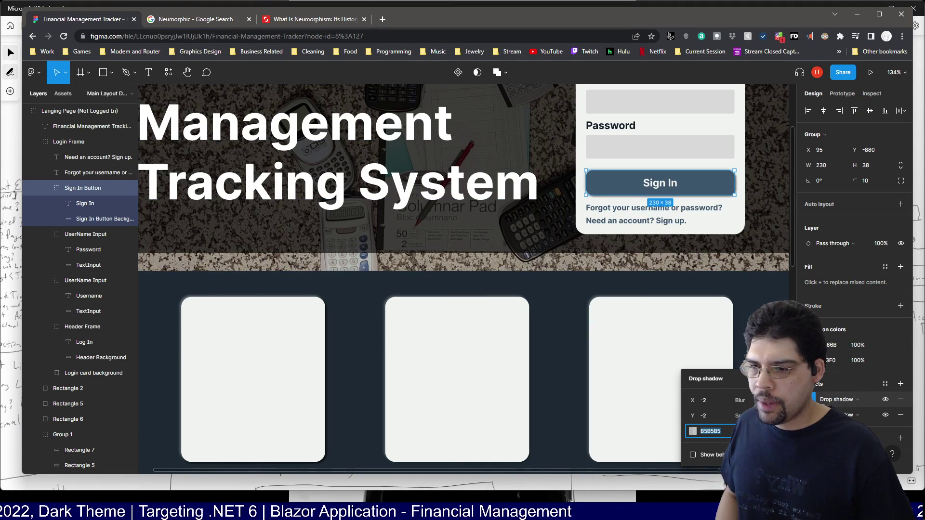
{"action": "left_click", "coordinate": [702, 402]}
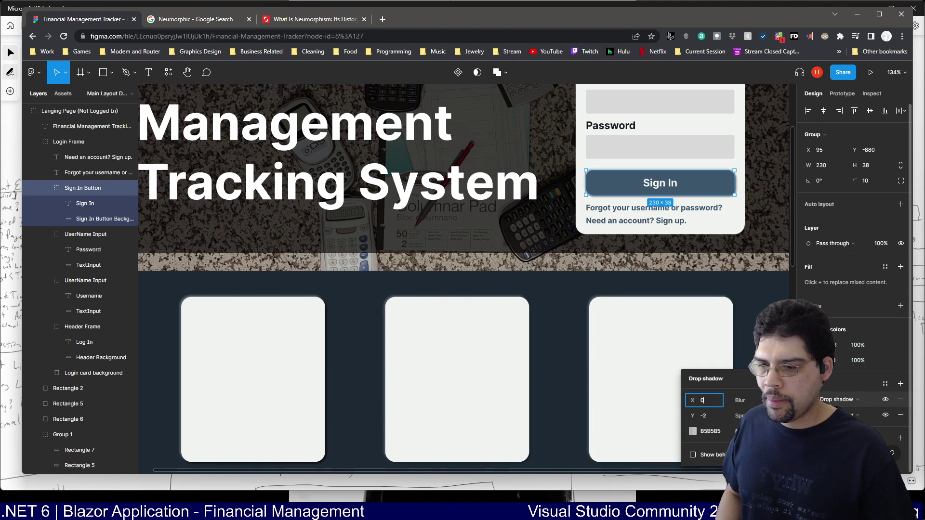
{"action": "type", "text": "0"}
{"action": "left_click", "coordinate": [825, 415]}
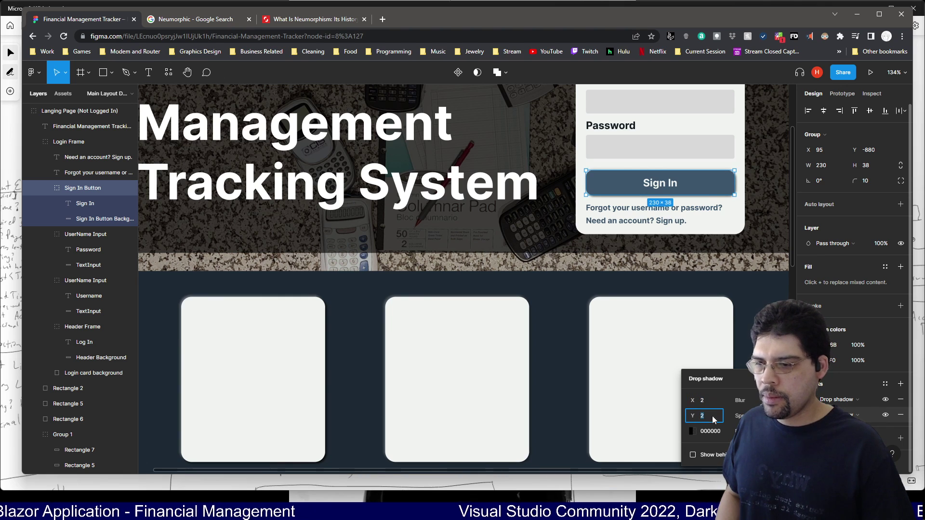
{"action": "type", "text": "0"}
{"action": "key", "text": "Return"}
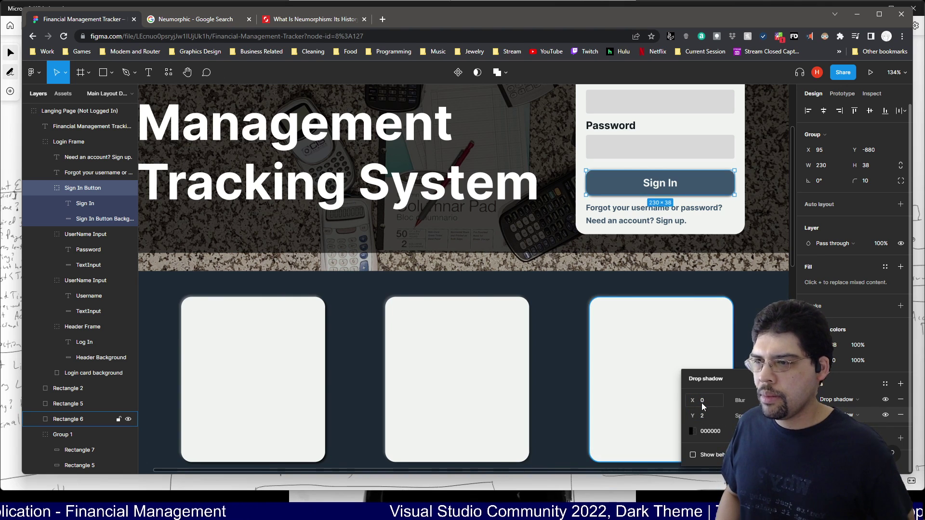
{"action": "left_click", "coordinate": [769, 280]}
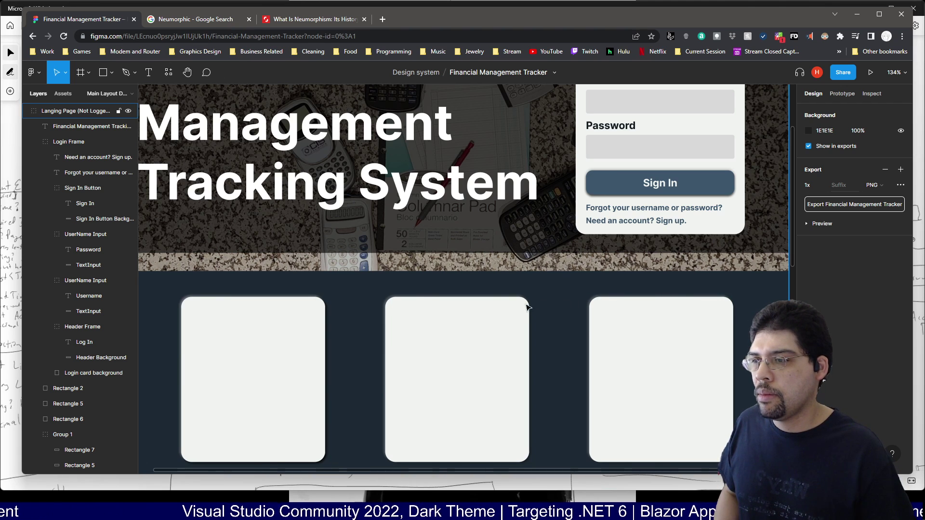
Set the X offset of both drop shadows on the leftmost card to 0, and select the middle card
{"action": "left_click", "coordinate": [237, 377]}
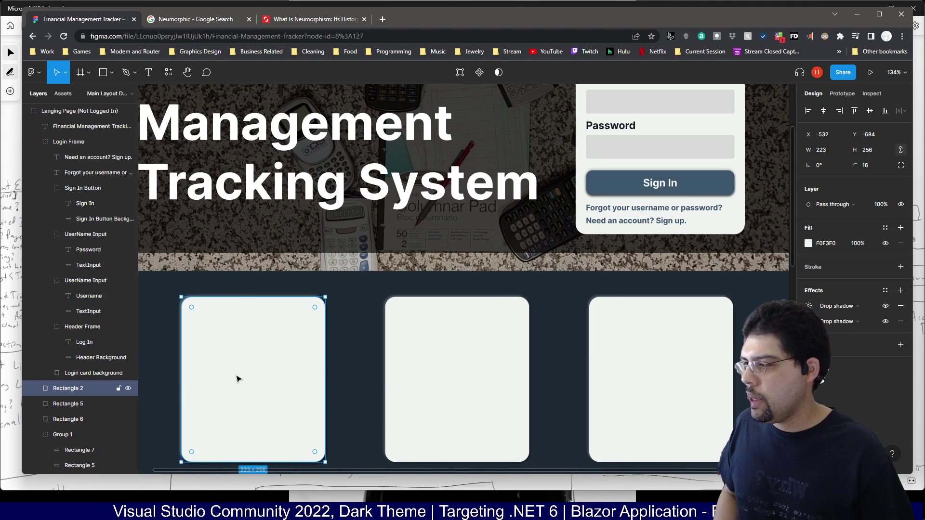
{"action": "left_click", "coordinate": [809, 306]}
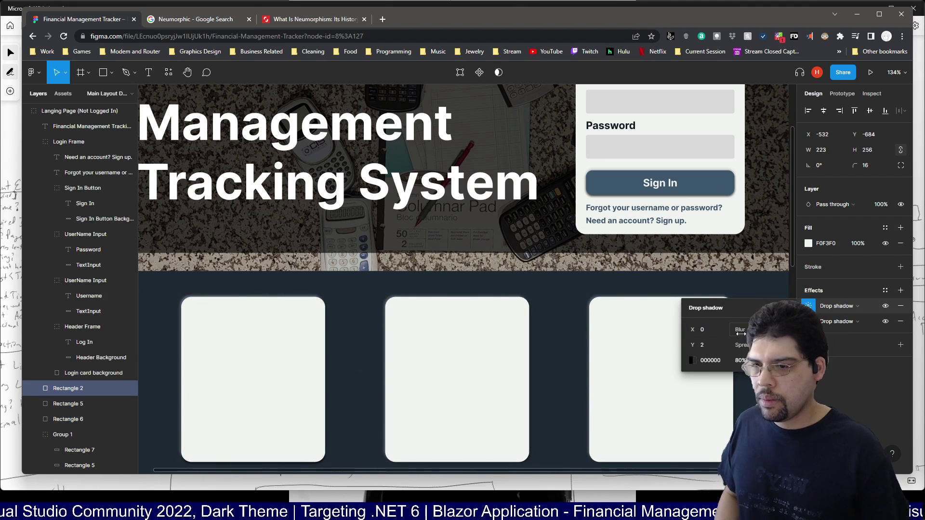
{"action": "left_click", "coordinate": [808, 321]}
{"action": "type", "text": "0"}
{"action": "key", "text": "Return"}
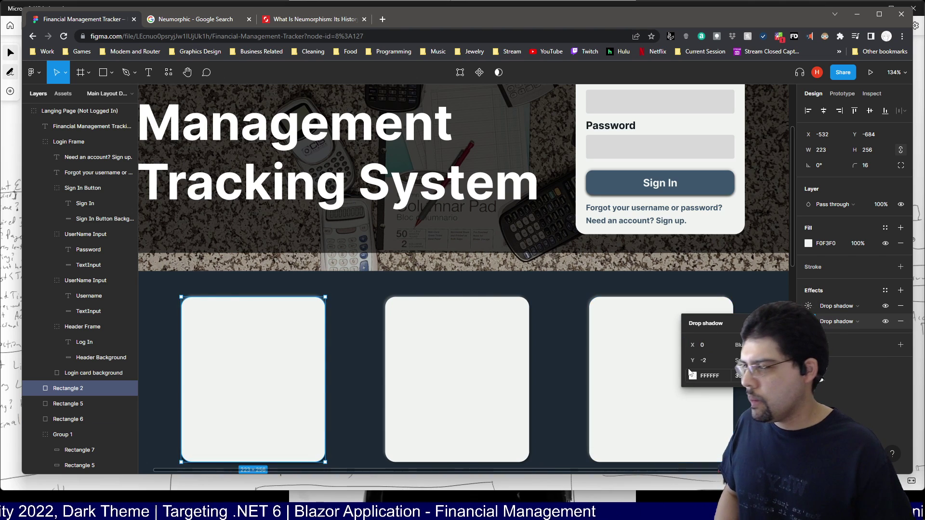
{"action": "left_click", "coordinate": [387, 358]}
{"action": "scroll", "coordinate": [375, 398], "scroll_direction": "down", "scroll_amount": 1}
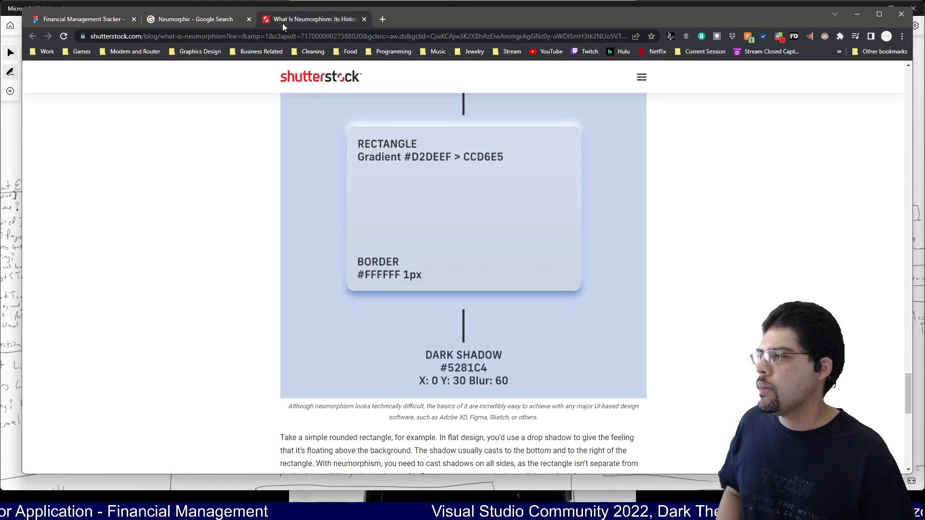
Read the Shutterstock article's explanation of how flat design and neumorphism cast shadows on a rounded rectangle
{"action": "left_click", "coordinate": [283, 20]}
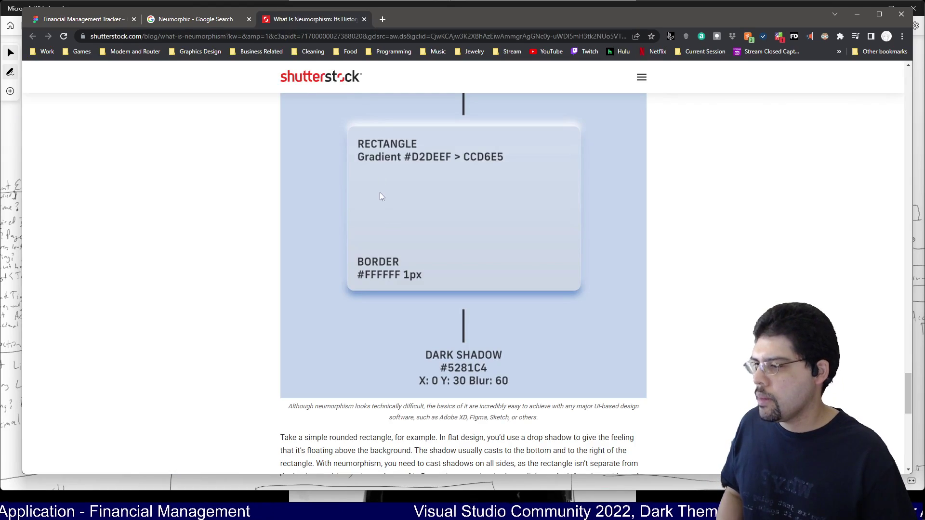
{"action": "scroll", "coordinate": [381, 182], "scroll_direction": "down", "scroll_amount": 6}
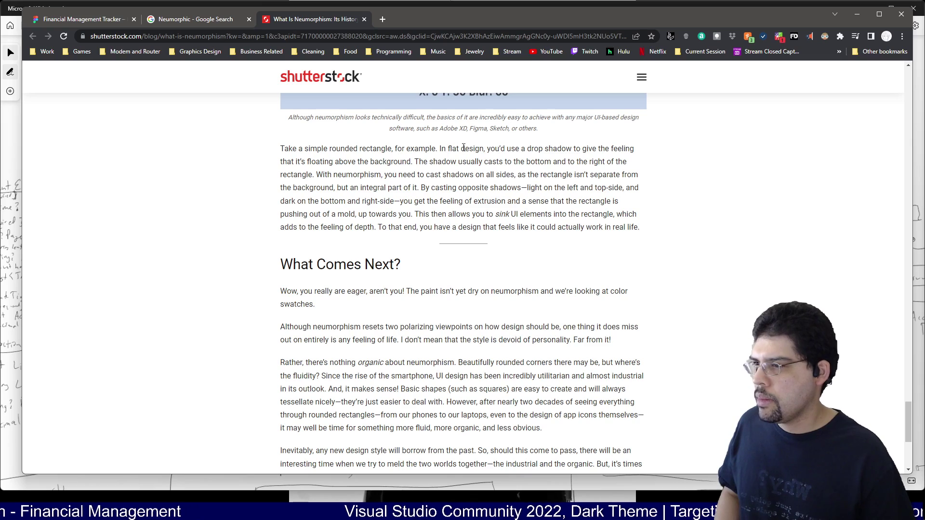
{"action": "left_click_drag", "start_coordinate": [445, 151], "coordinate": [485, 152]}
Search Google for "flat design" in a separate browser tab and open the Wikipedia article from the results
{"action": "left_click", "coordinate": [382, 19]}
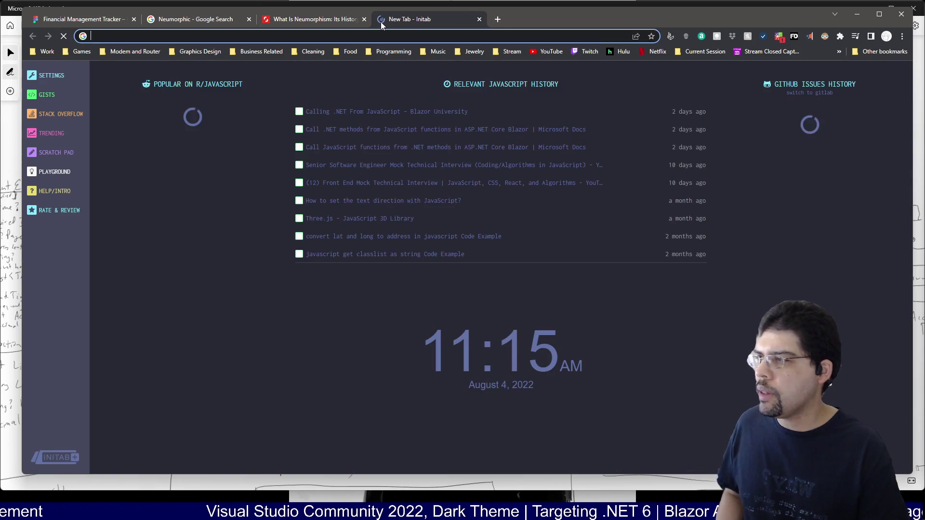
{"action": "type", "text": "flat design"}
{"action": "key", "text": "Return"}
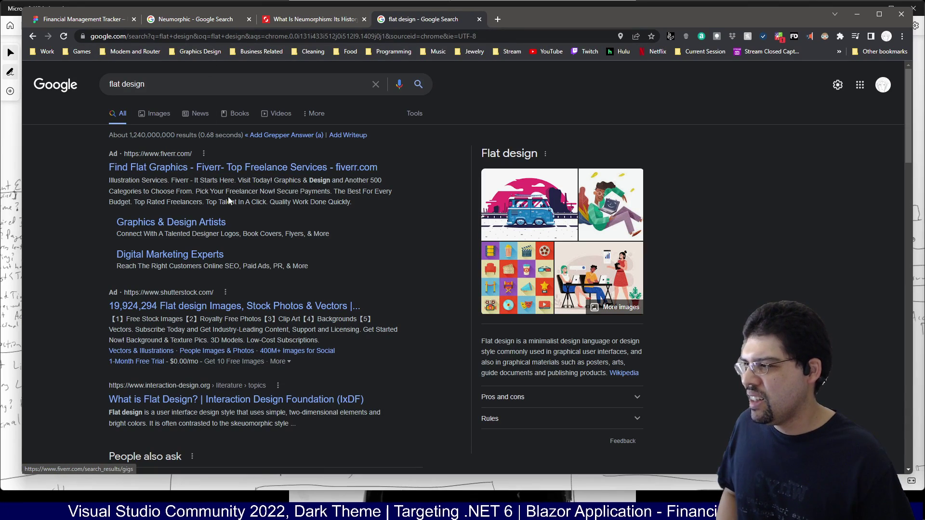
{"action": "scroll", "coordinate": [227, 253], "scroll_direction": "down", "scroll_amount": 2}
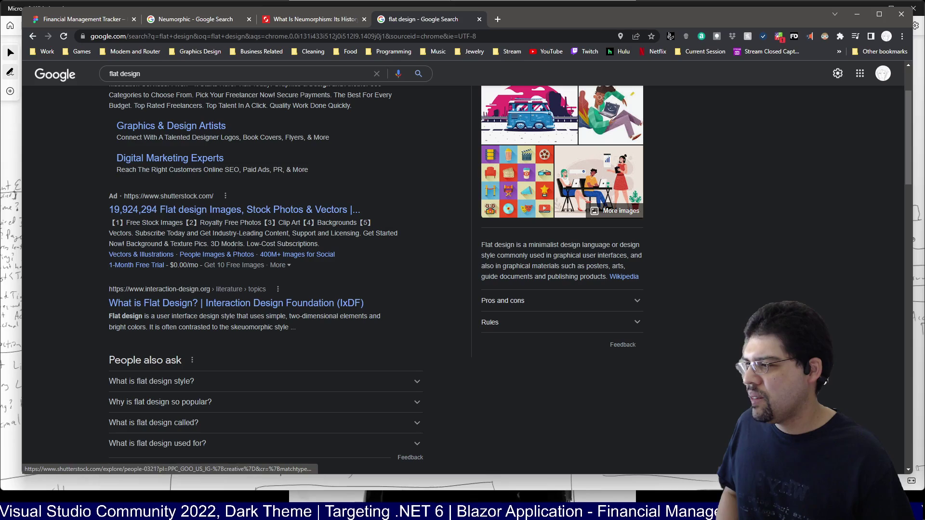
{"action": "scroll", "coordinate": [236, 247], "scroll_direction": "down", "scroll_amount": 6}
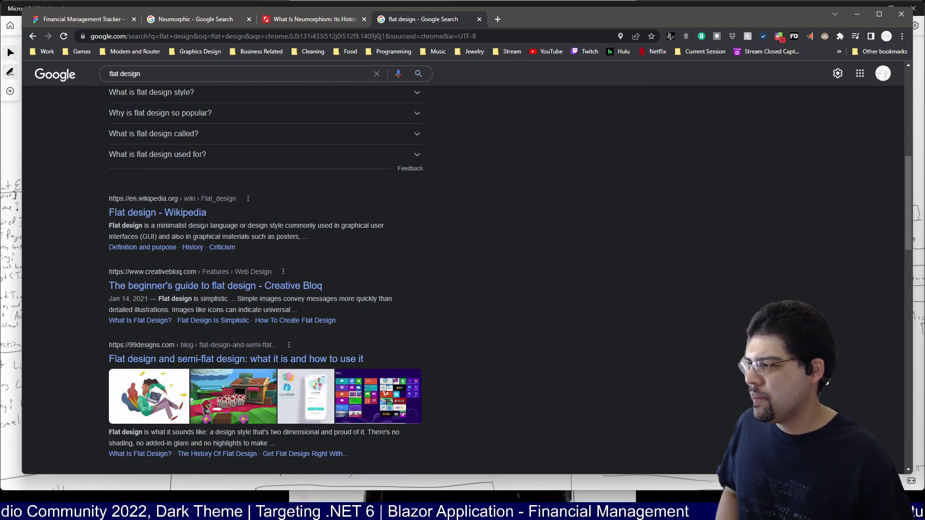
{"action": "middle_click", "coordinate": [200, 217]}
{"action": "key", "text": "ctrl+Tab"}
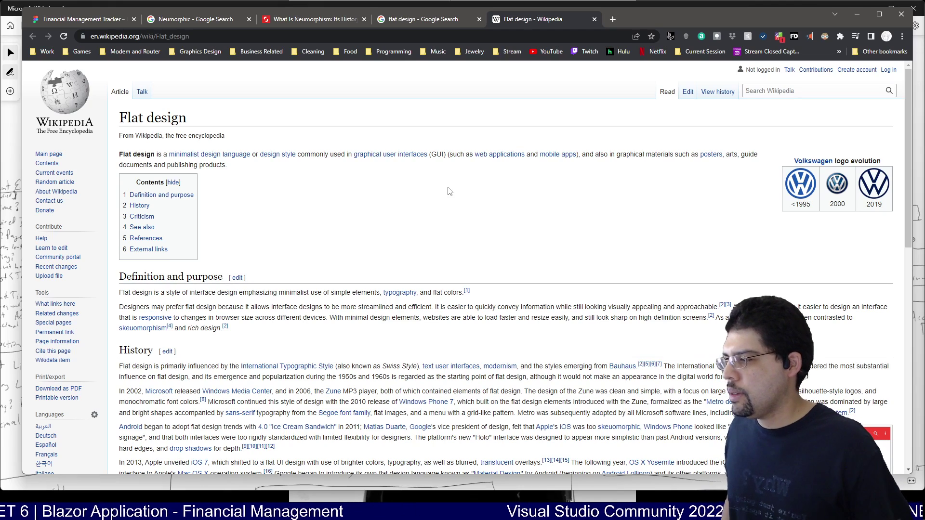
Read the flat design article's definition, history and criticism sections, and open its linked skeuomorphism article
{"action": "scroll", "coordinate": [365, 201], "scroll_direction": "down", "scroll_amount": 3}
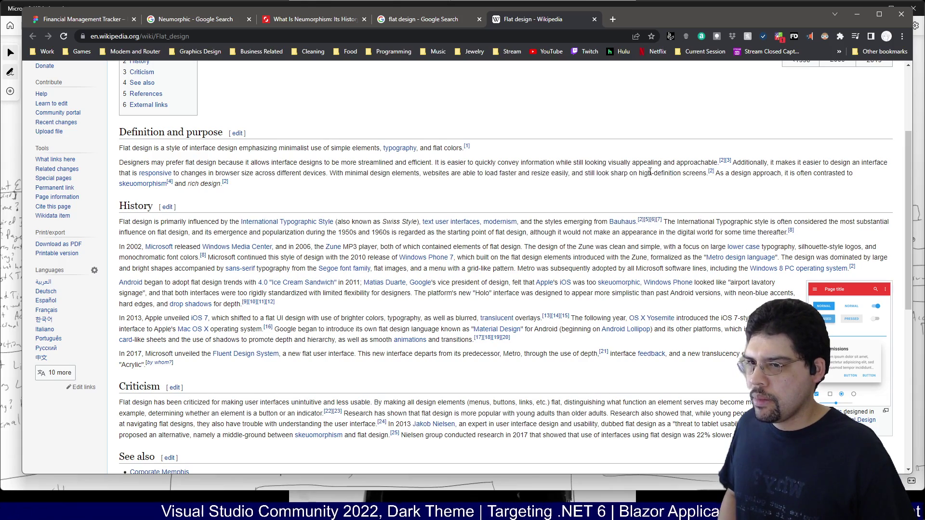
{"action": "scroll", "coordinate": [239, 187], "scroll_direction": "down", "scroll_amount": 4}
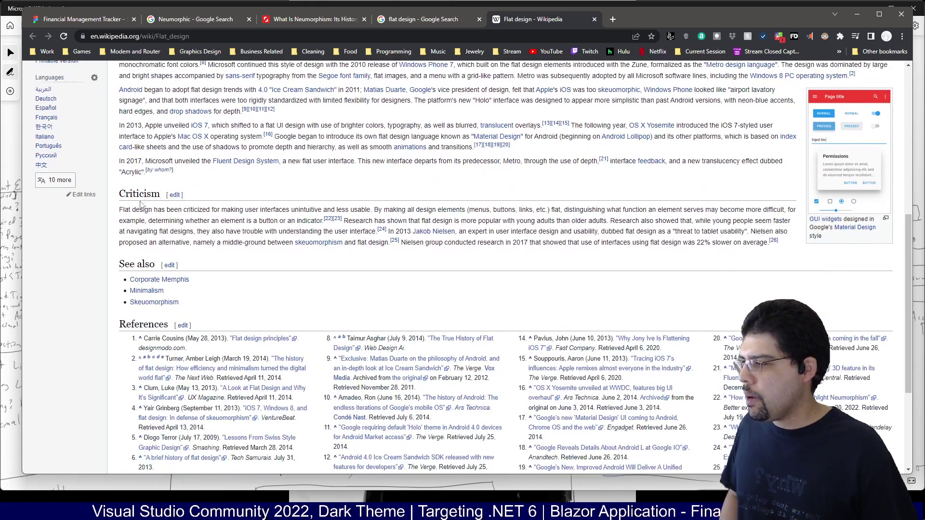
{"action": "scroll", "coordinate": [143, 209], "scroll_direction": "up", "scroll_amount": 7}
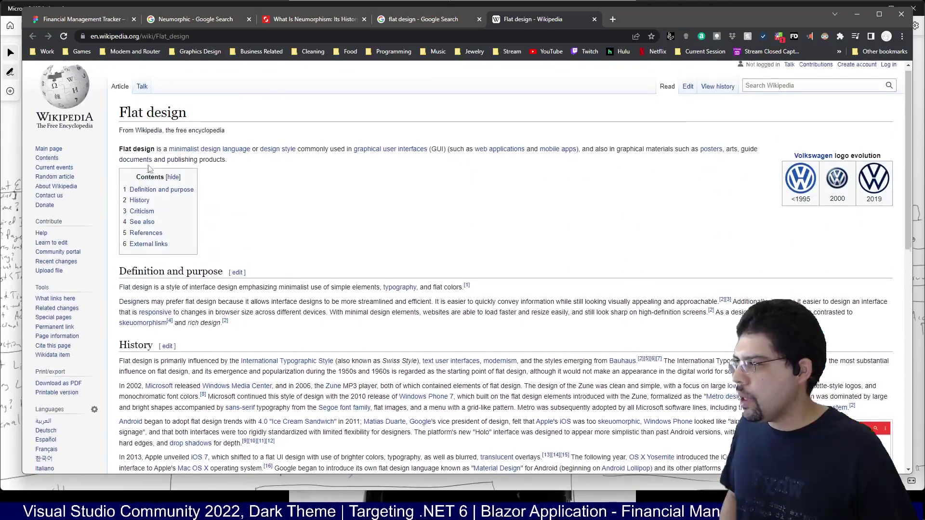
{"action": "scroll", "coordinate": [246, 164], "scroll_direction": "down", "scroll_amount": 3}
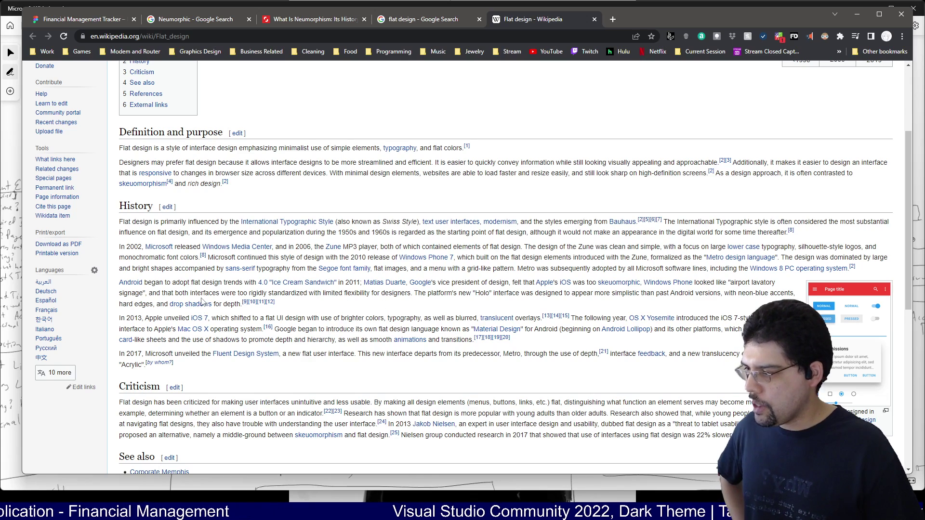
{"action": "scroll", "coordinate": [202, 316], "scroll_direction": "down", "scroll_amount": 1}
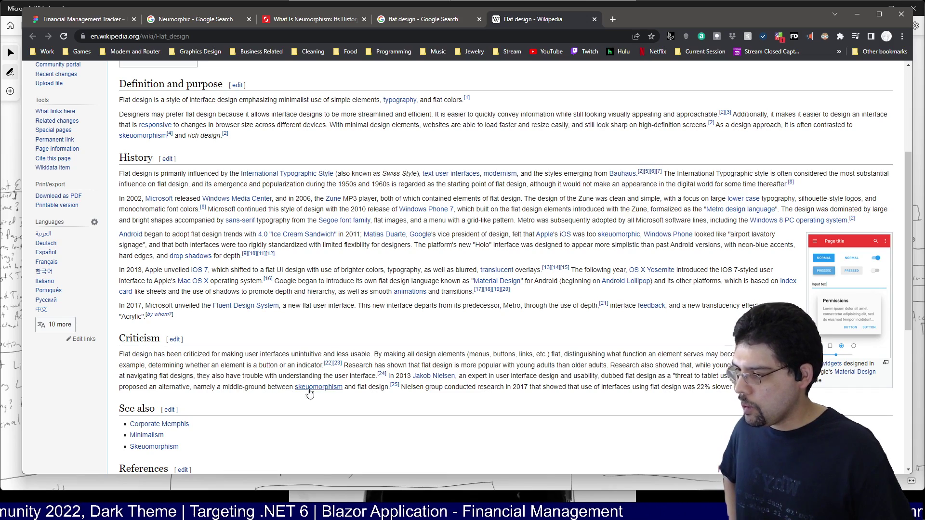
{"action": "mouse_move", "coordinate": [341, 391]}
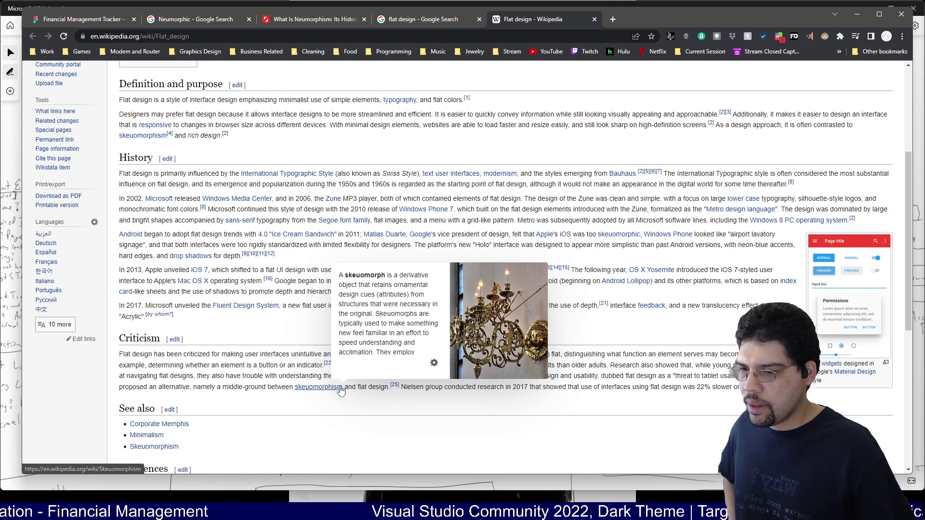
{"action": "left_click_drag", "start_coordinate": [501, 387], "coordinate": [740, 387]}
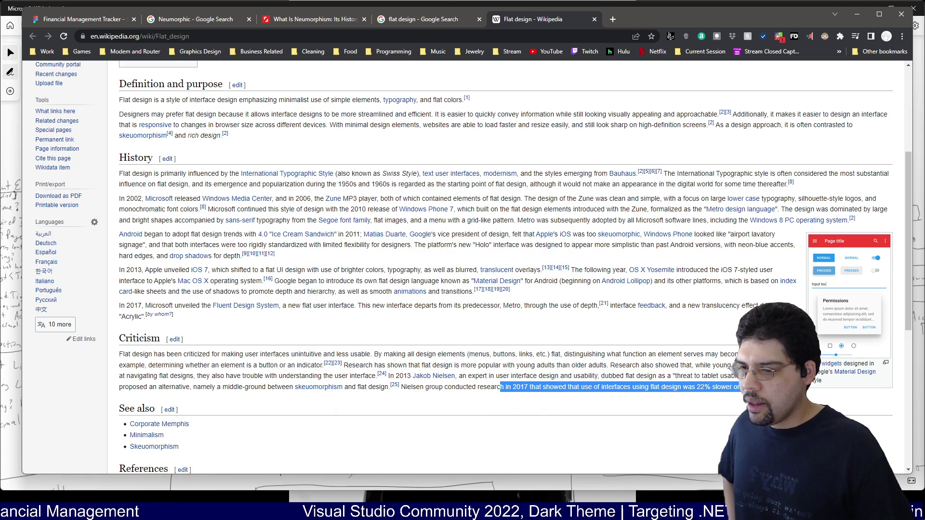
{"action": "left_click", "coordinate": [740, 387]}
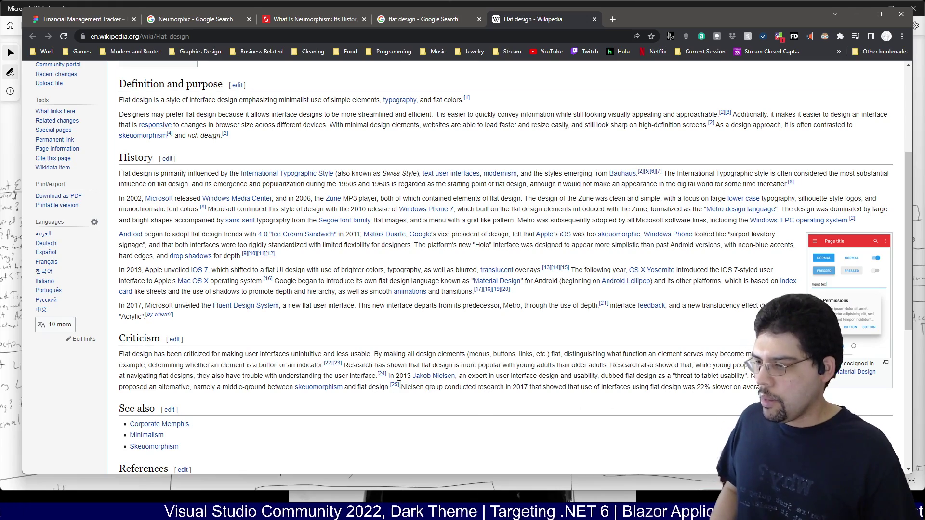
{"action": "left_click", "coordinate": [322, 388]}
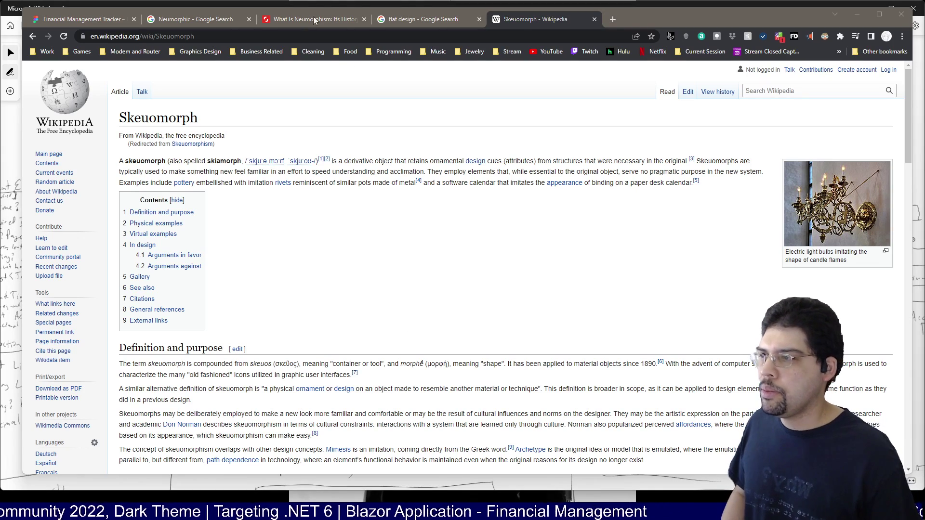
Switch back to the Financial Management Tracker design in Figma and review the login card and cards below it
{"action": "left_click", "coordinate": [371, 23]}
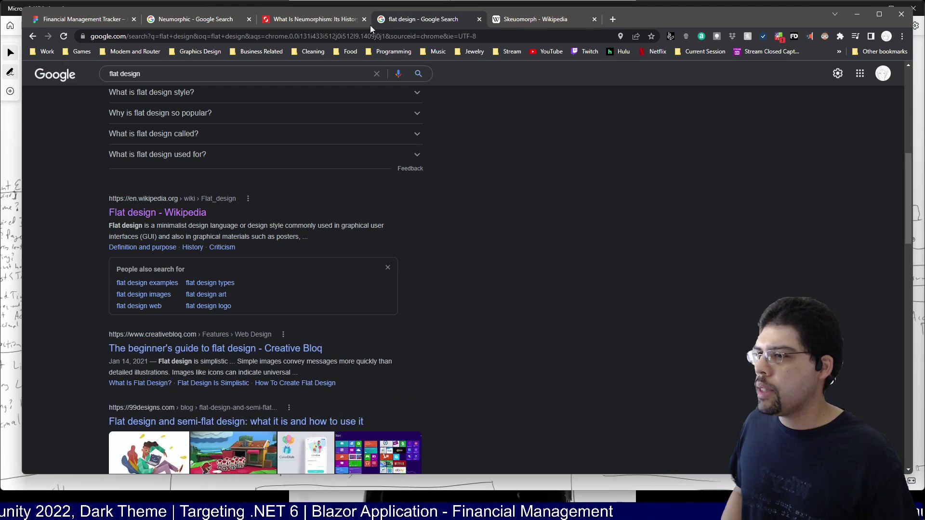
{"action": "left_click", "coordinate": [99, 22]}
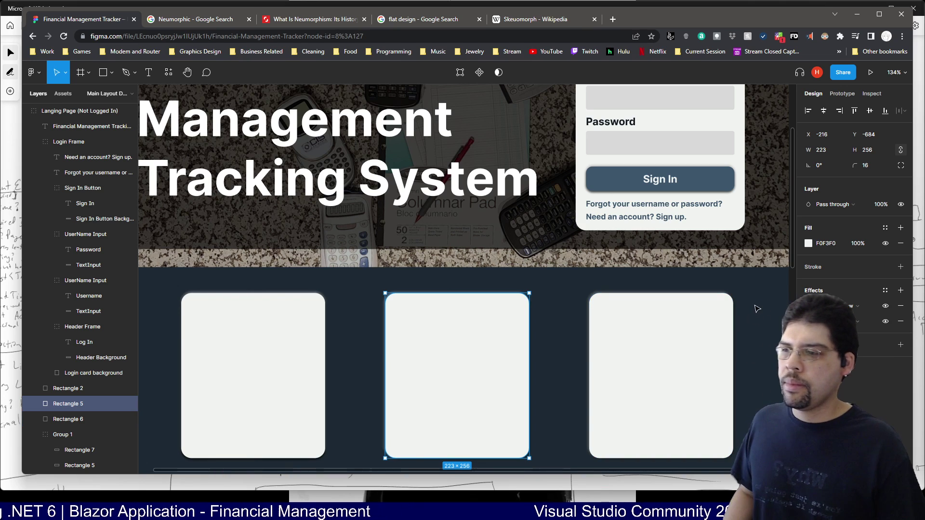
{"action": "scroll", "coordinate": [538, 260], "scroll_direction": "up", "scroll_amount": 3}
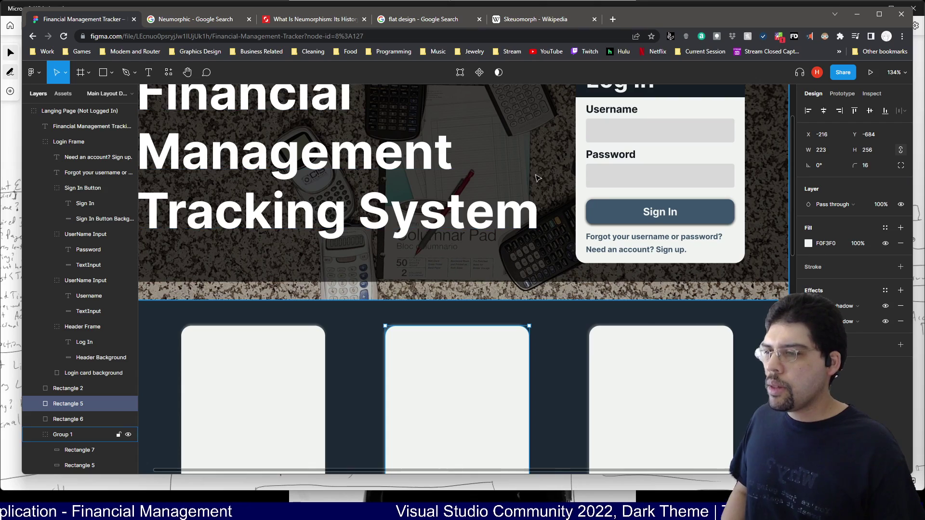
Open the neumorphism examples image from the Shutterstock article in its own browser tab and examine it enlarged
{"action": "left_click", "coordinate": [297, 19]}
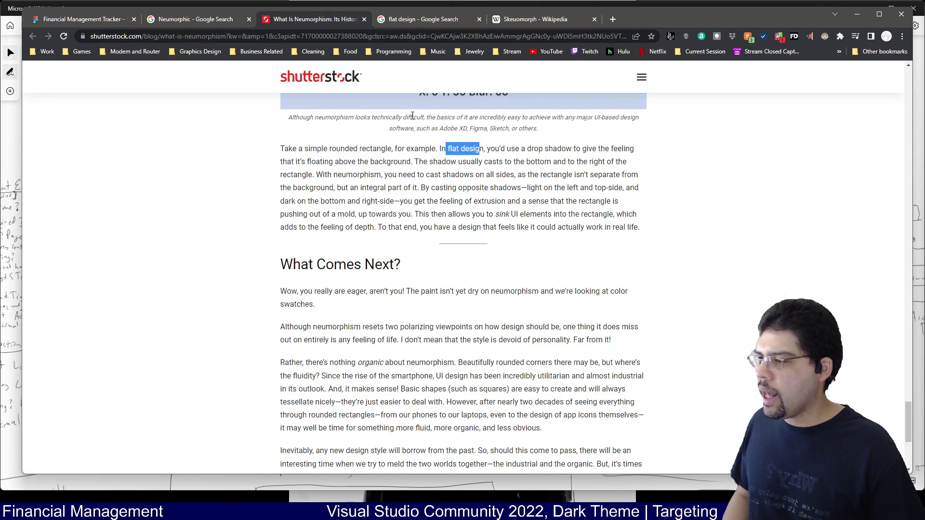
{"action": "scroll", "coordinate": [425, 184], "scroll_direction": "up", "scroll_amount": 20}
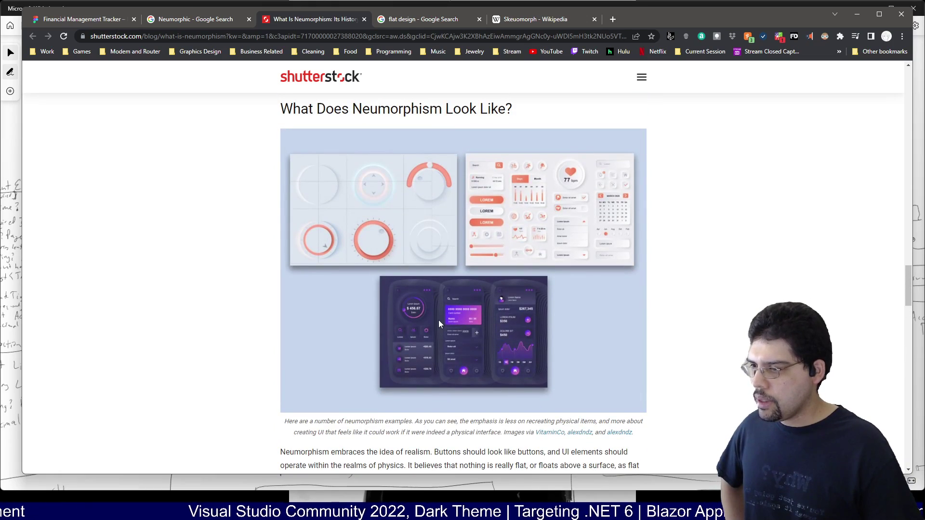
{"action": "right_click", "coordinate": [523, 230]}
{"action": "left_click", "coordinate": [577, 239]}
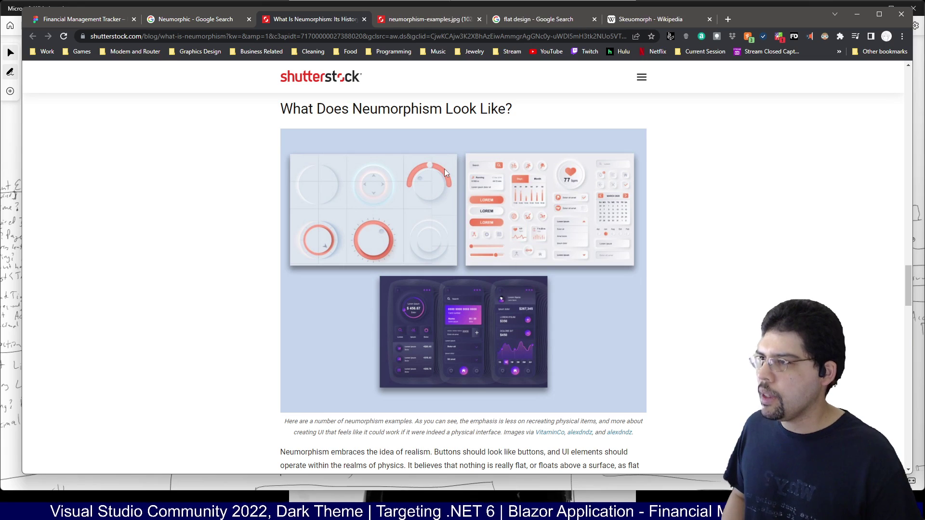
{"action": "left_click", "coordinate": [426, 22]}
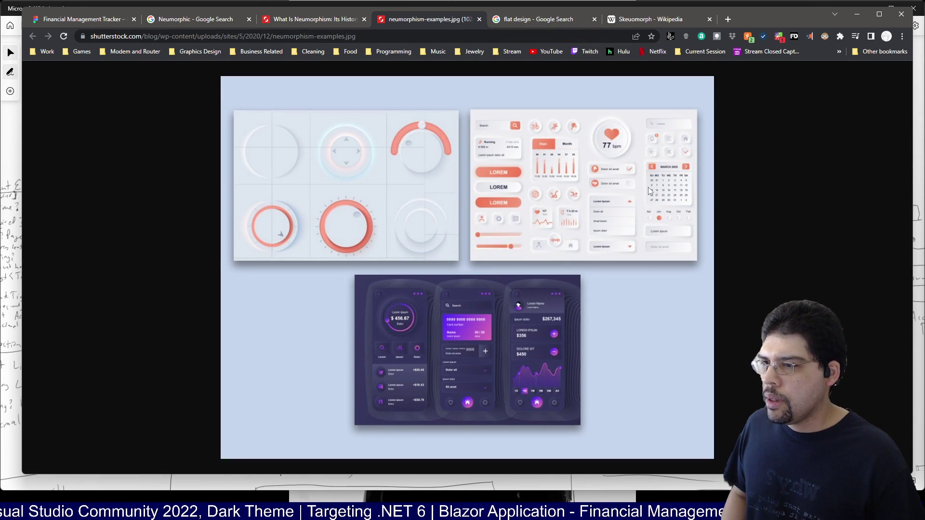
{"action": "scroll", "coordinate": [648, 186], "scroll_direction": "up", "scroll_amount": 3}
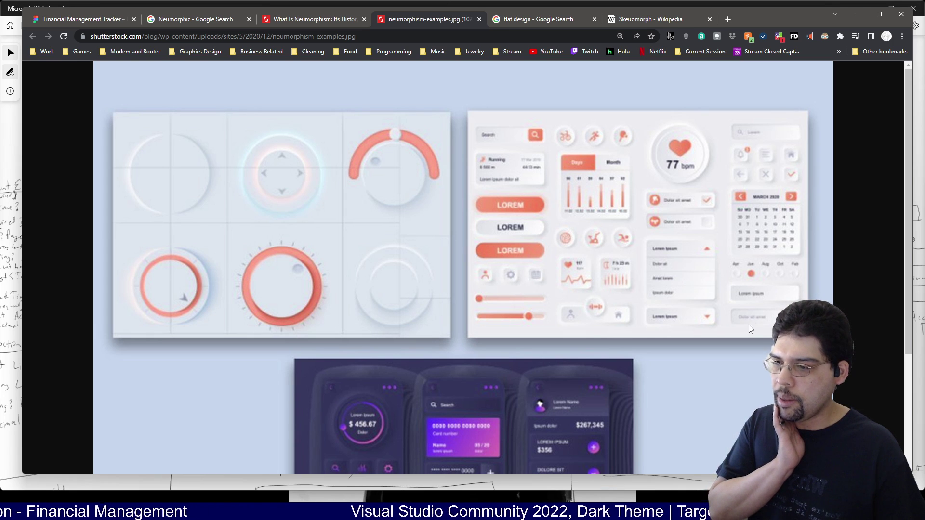
Switch back to the Financial Management Tracker design in Figma and add an inner shadow effect to the login card's Sign In Button group
{"action": "left_click", "coordinate": [104, 20]}
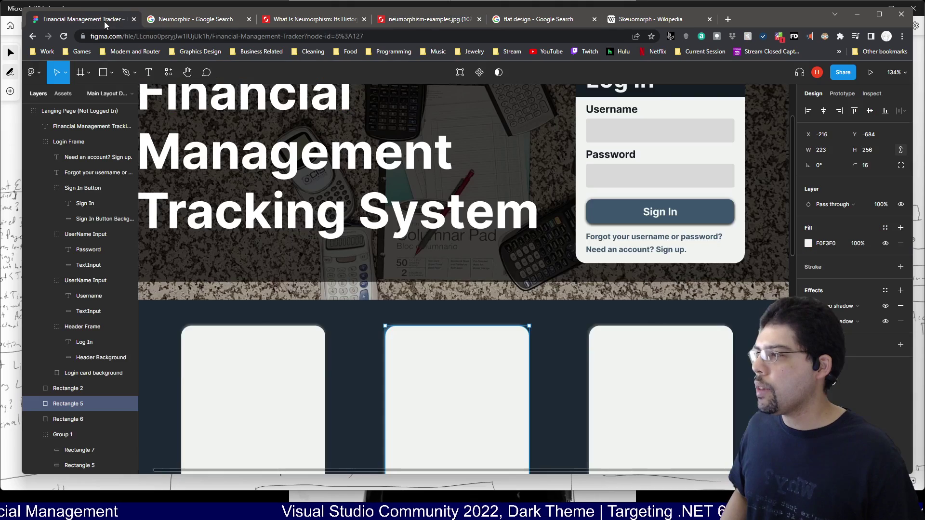
{"action": "scroll", "coordinate": [316, 264], "scroll_direction": "down", "scroll_amount": 1}
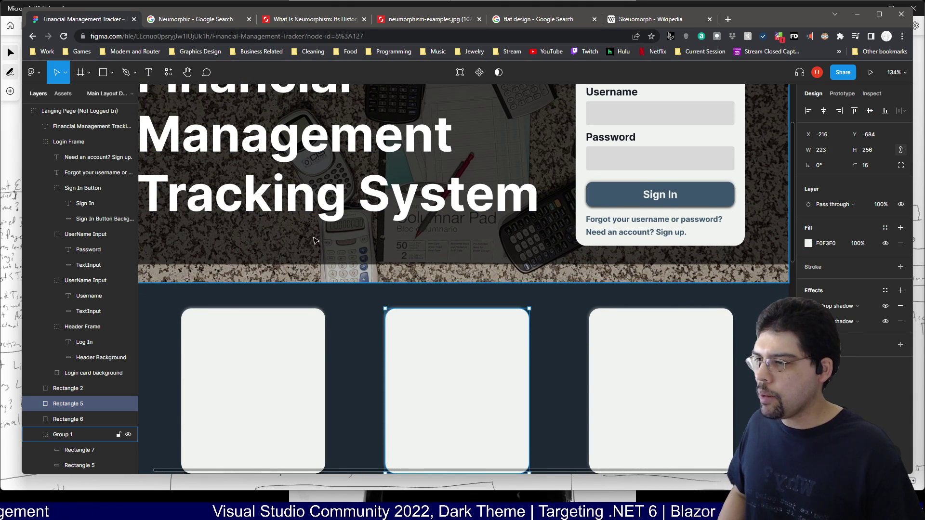
{"action": "scroll", "coordinate": [592, 169], "scroll_direction": "up", "scroll_amount": 1}
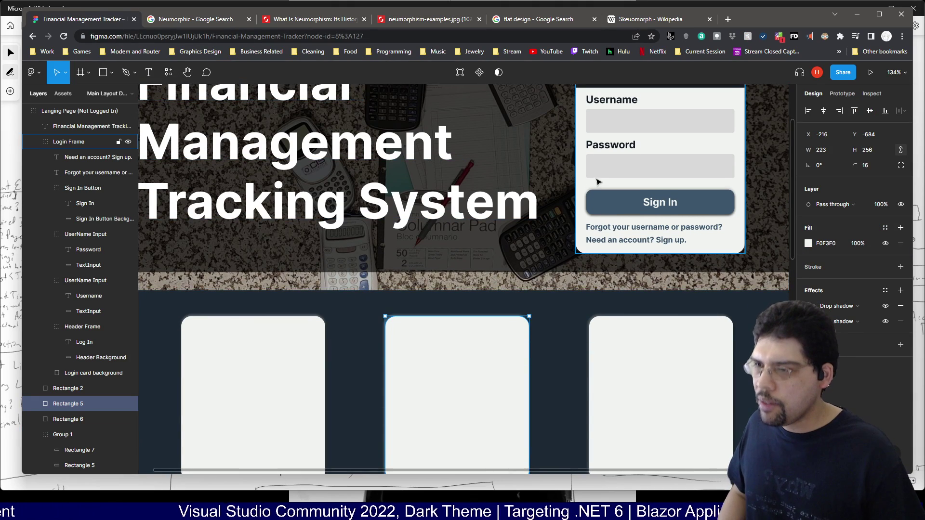
{"action": "left_click", "coordinate": [617, 206]}
{"action": "left_click", "coordinate": [618, 207]}
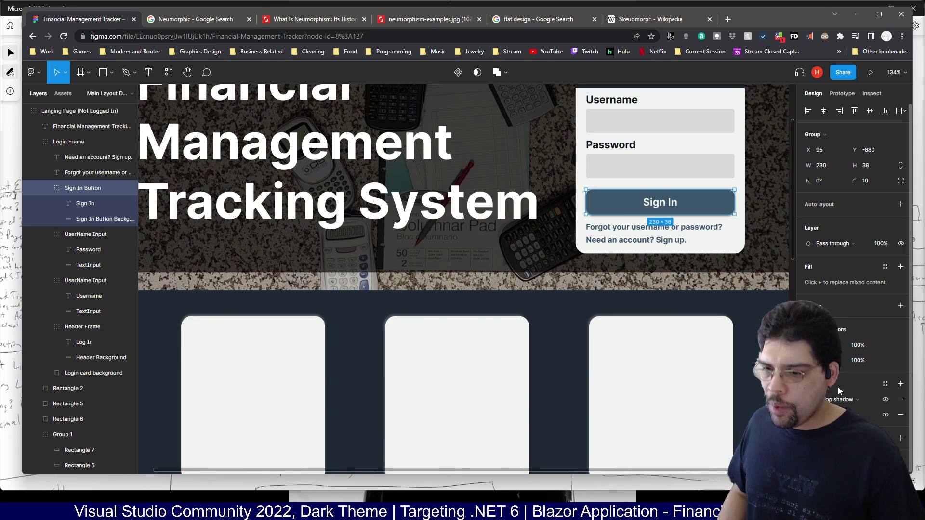
{"action": "left_click", "coordinate": [901, 384]}
{"action": "left_click", "coordinate": [850, 400]}
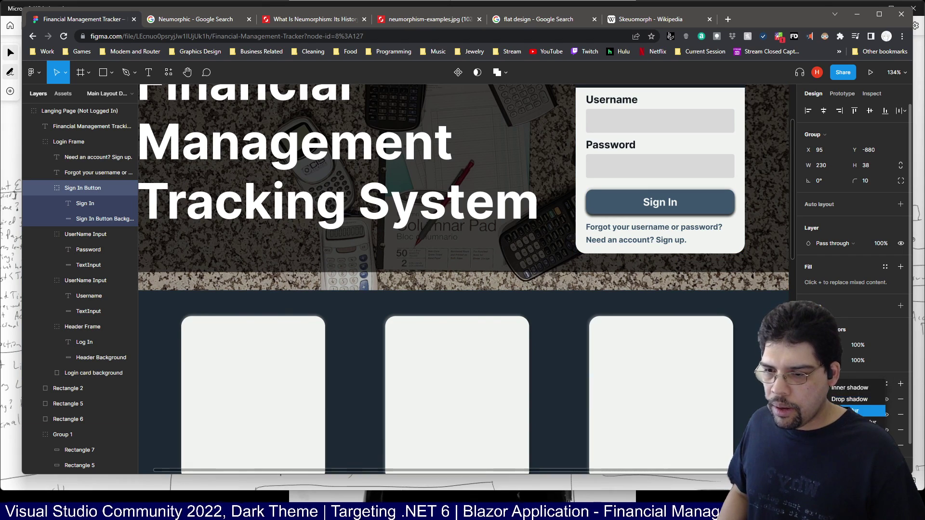
{"action": "left_click", "coordinate": [844, 391]}
{"action": "left_click", "coordinate": [848, 402]}
{"action": "left_click", "coordinate": [849, 404]}
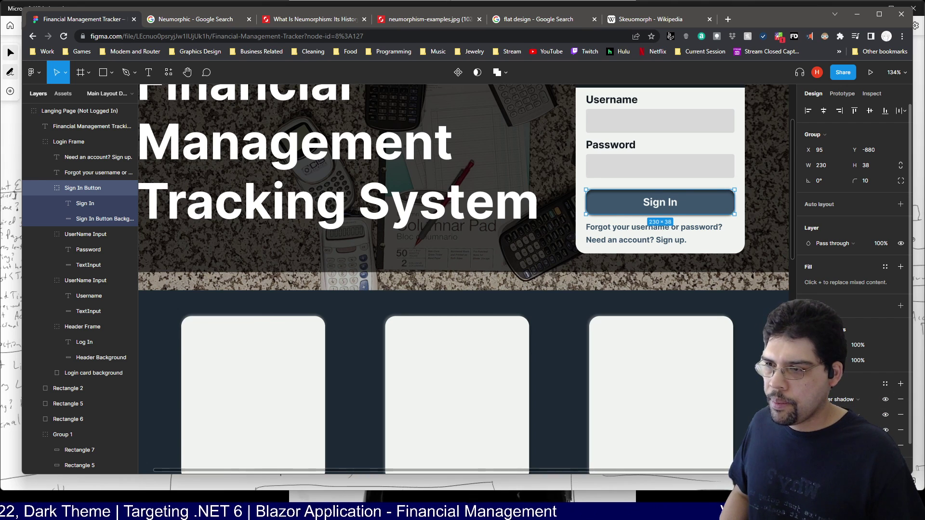
{"action": "left_click", "coordinate": [811, 399]}
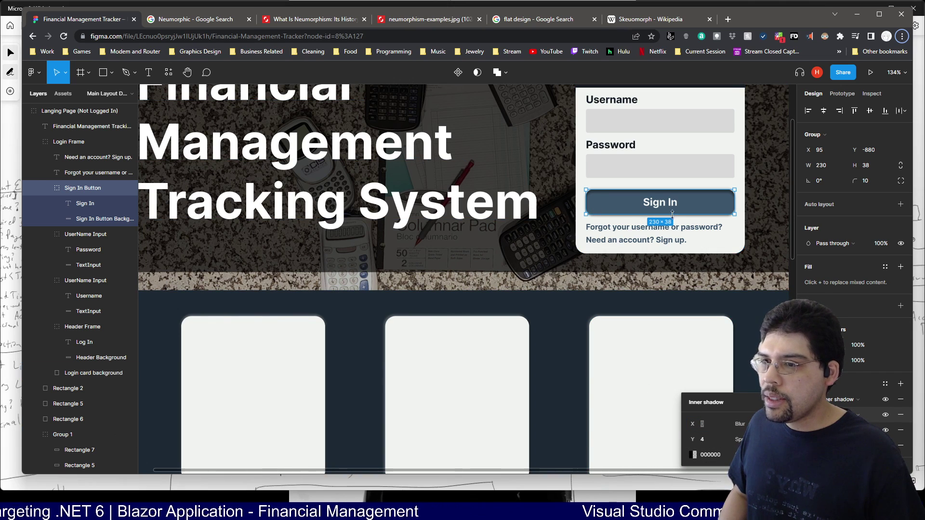
{"action": "left_click", "coordinate": [583, 194]}
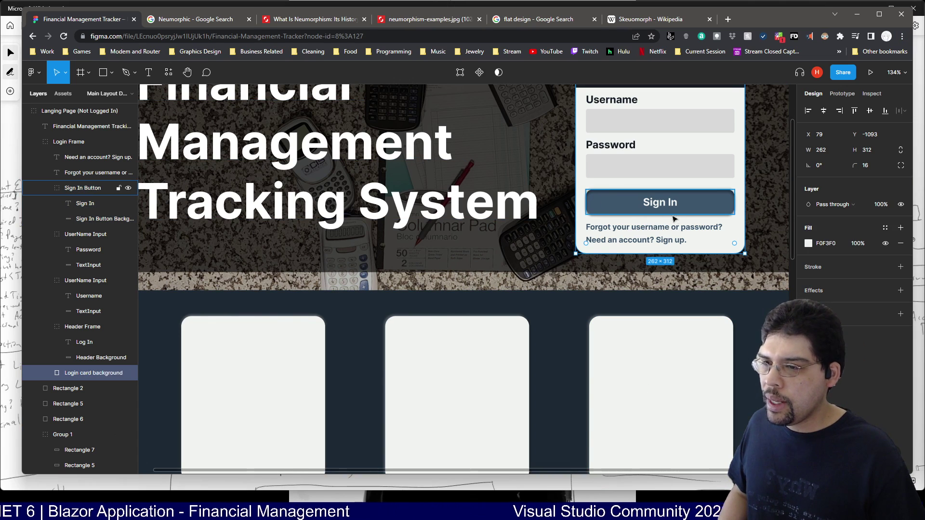